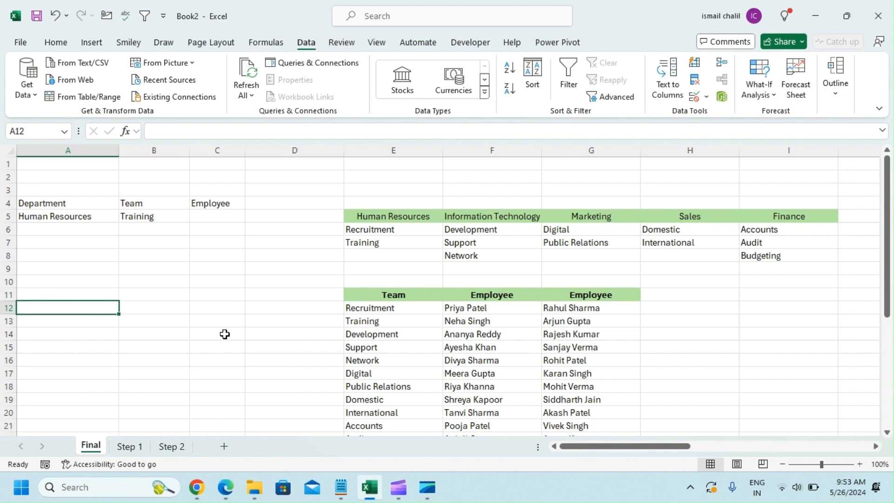
Step: Set the department in cell A5 of the Final sheet to Marketing
left_click(85, 219)
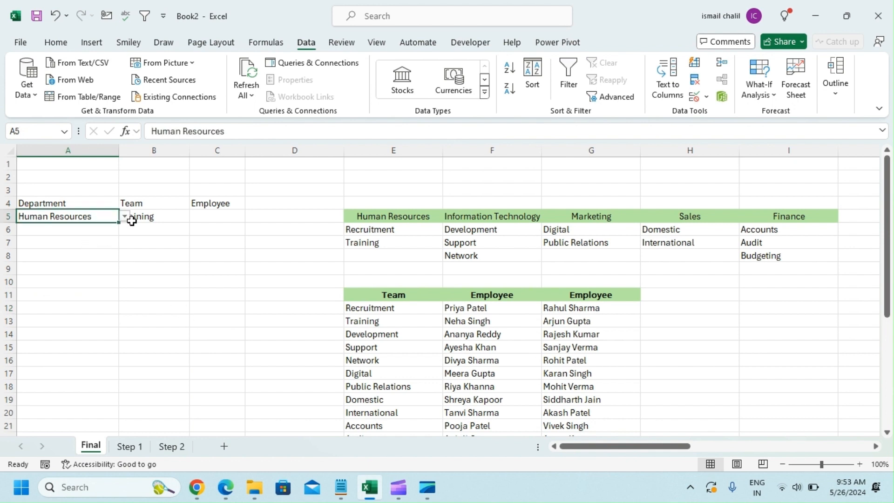
left_click(125, 217)
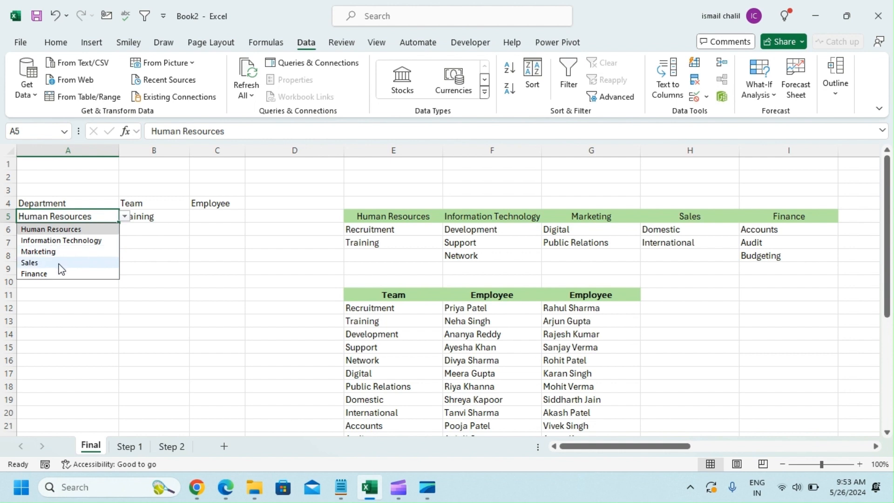
left_click(76, 251)
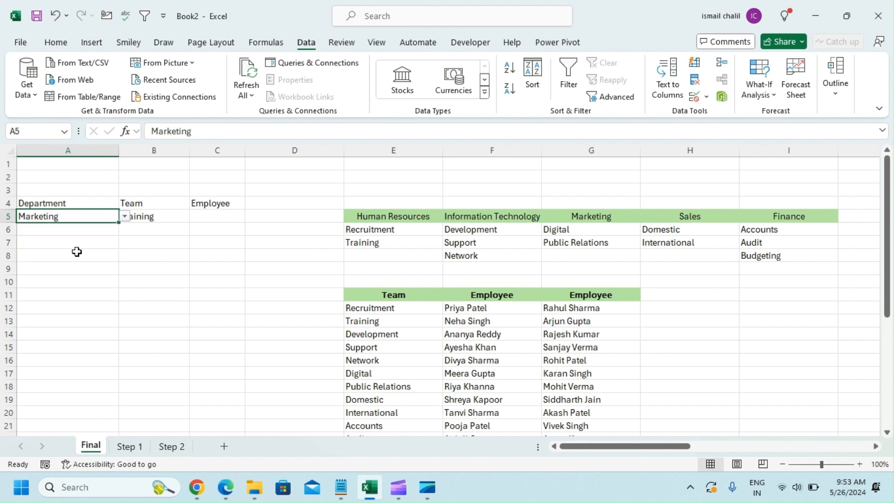
Step: Try Public Relations and Digital as the team in cell B5
left_click(157, 217)
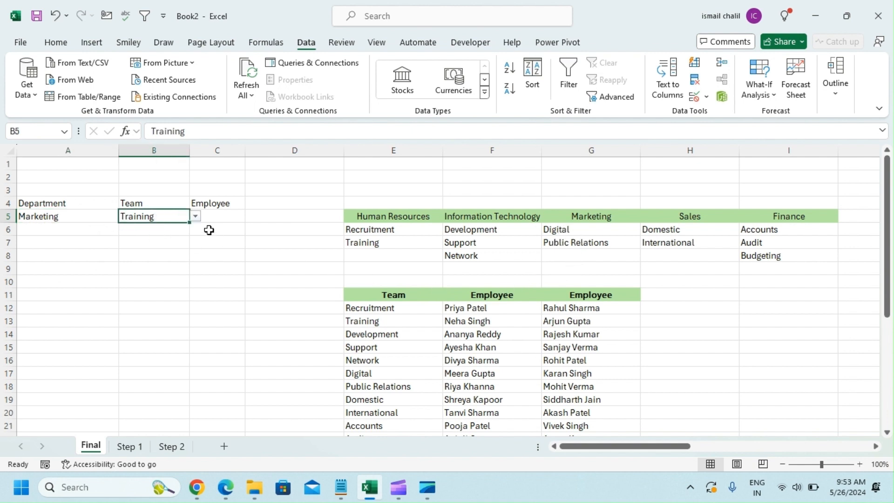
left_click(195, 215)
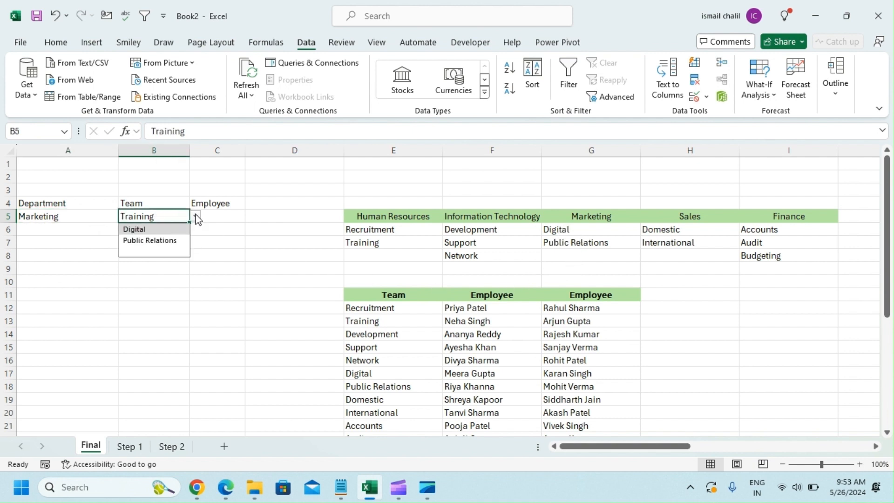
left_click(162, 240)
left_click(196, 217)
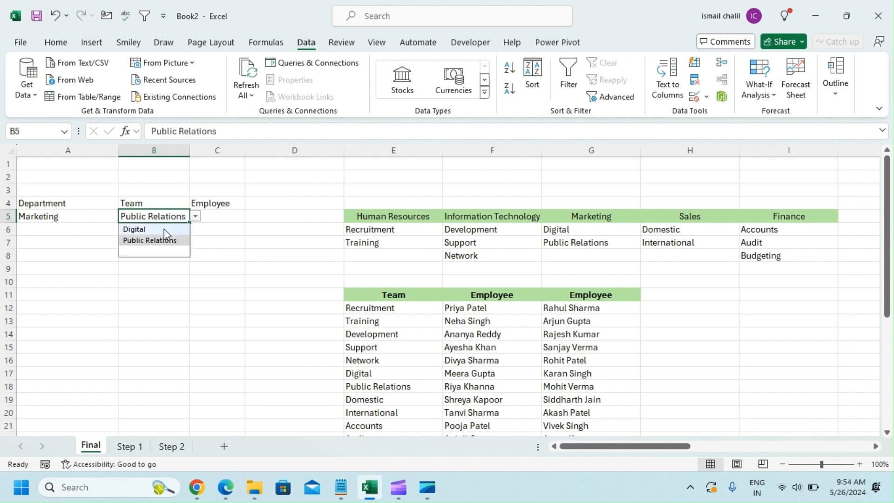
left_click(164, 228)
Step: Set the department in A5 to Sales and the team in B5 to International
left_click(96, 220)
left_click(124, 216)
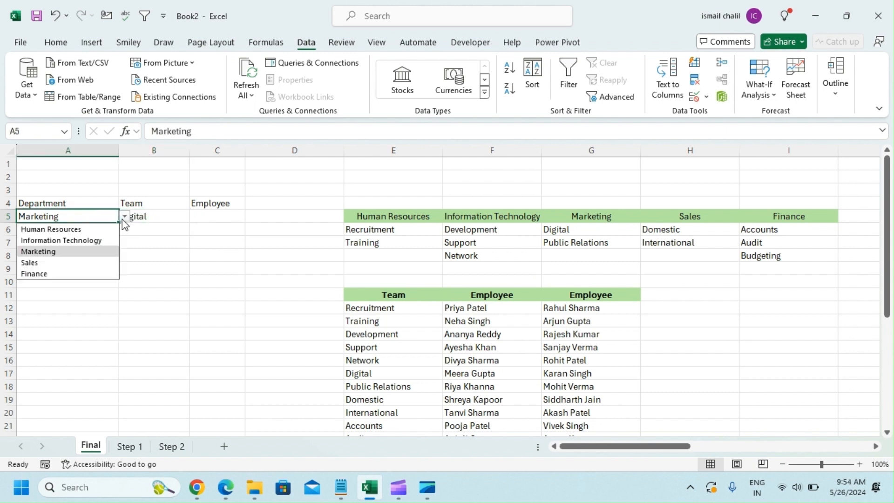
left_click(74, 262)
left_click(155, 216)
left_click(196, 217)
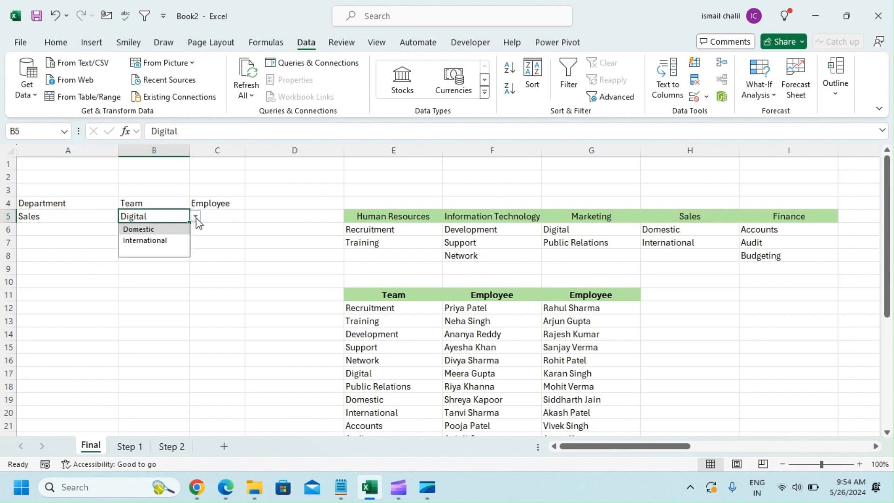
left_click(172, 240)
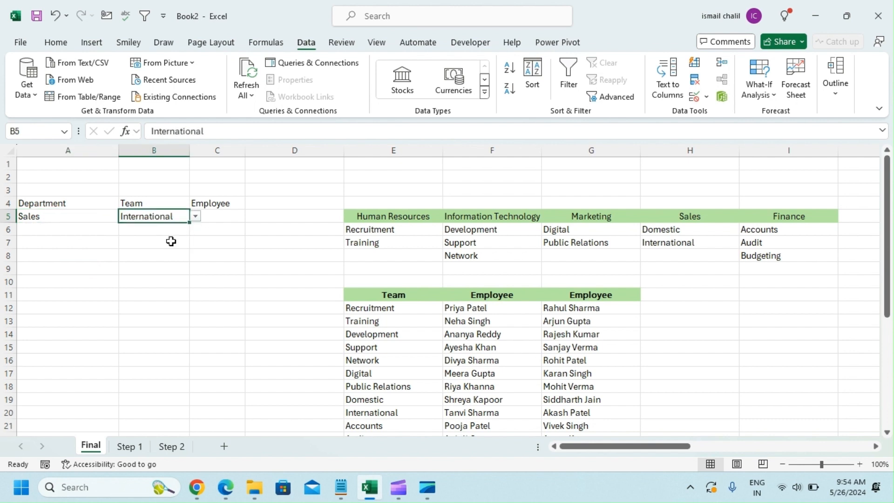
Step: Compare the employee choices offered in C5 with the International row of the team and employee table
left_click(227, 217)
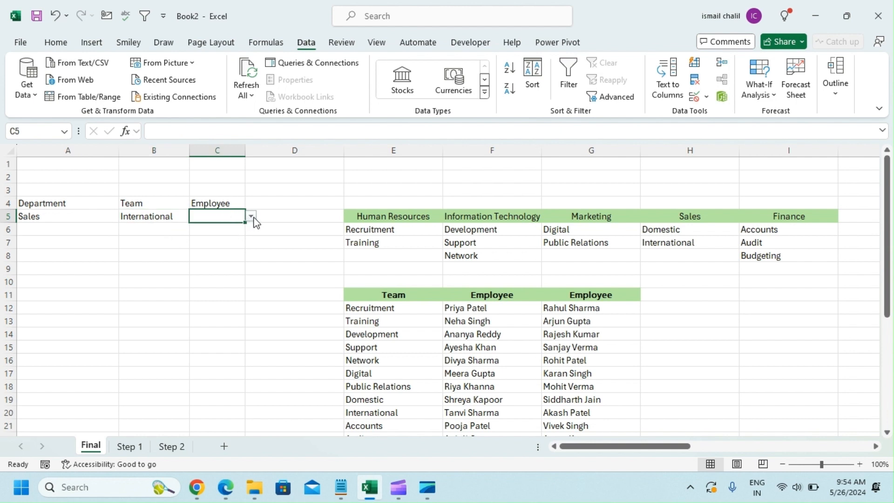
left_click(252, 217)
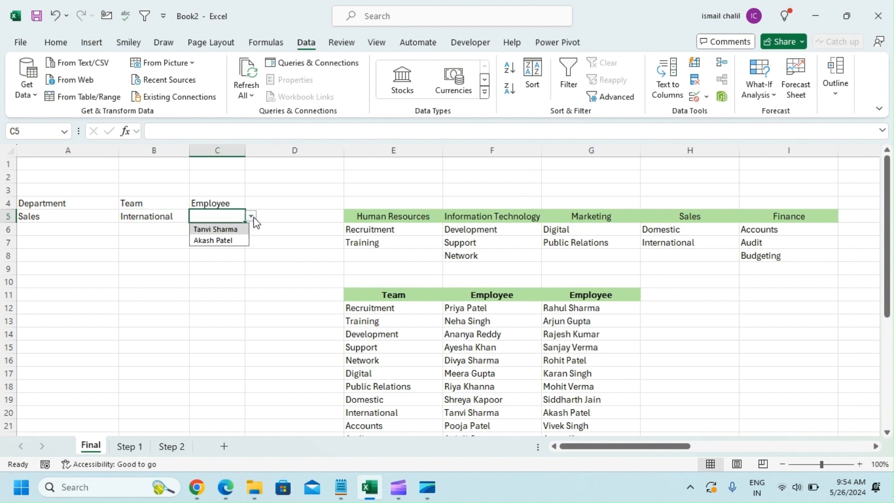
left_click(251, 217)
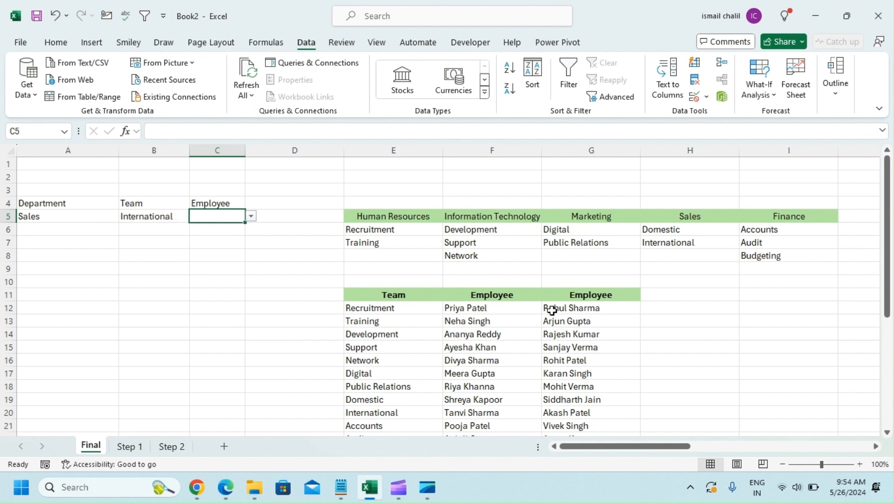
left_click_drag(379, 414, 552, 414)
left_click(217, 216)
left_click(251, 217)
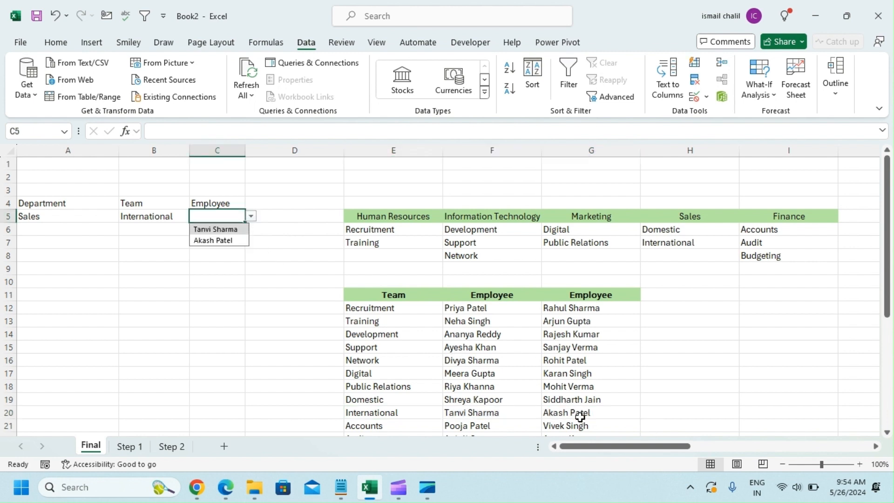
left_click(151, 251)
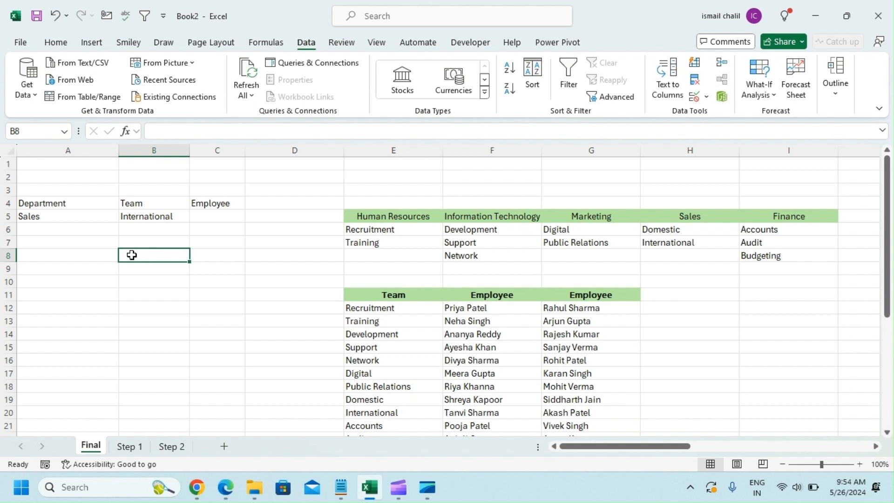
left_click(121, 295)
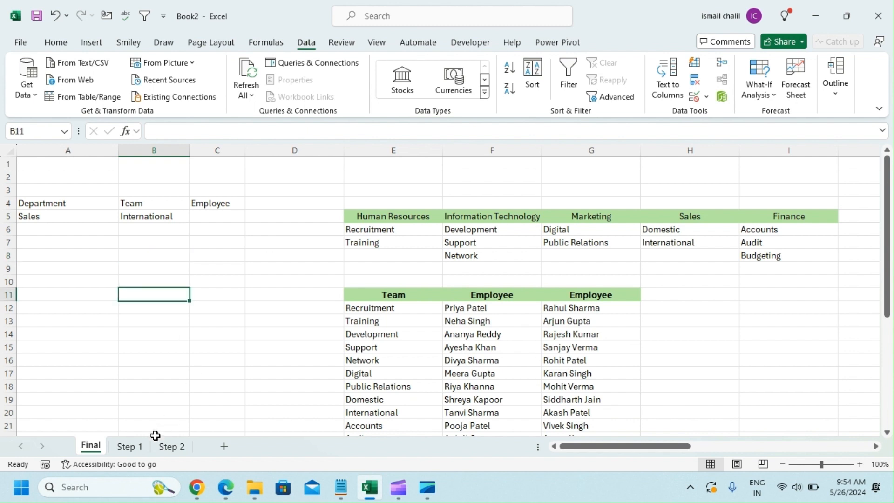
left_click(79, 217)
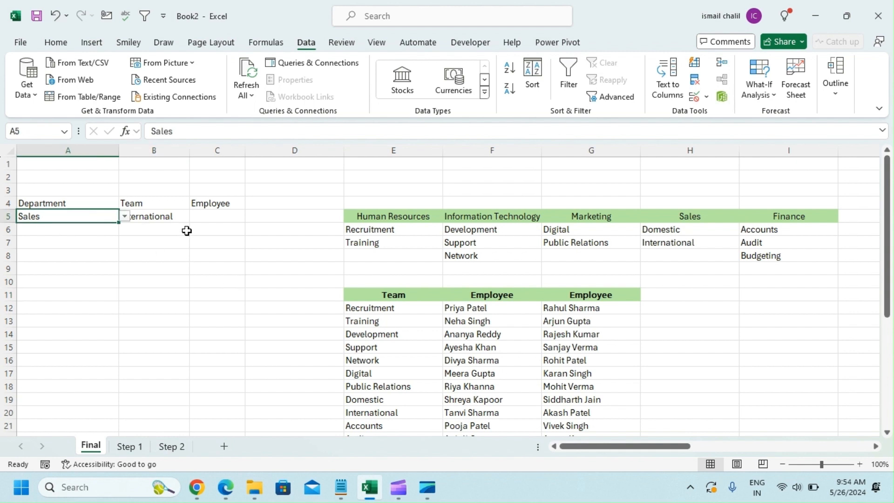
left_click(173, 220)
left_click(215, 215)
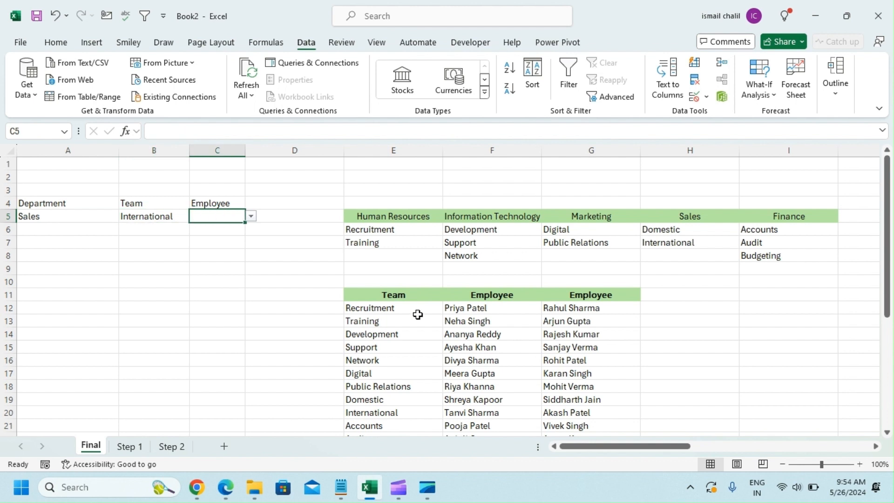
left_click_drag(397, 297, 598, 399)
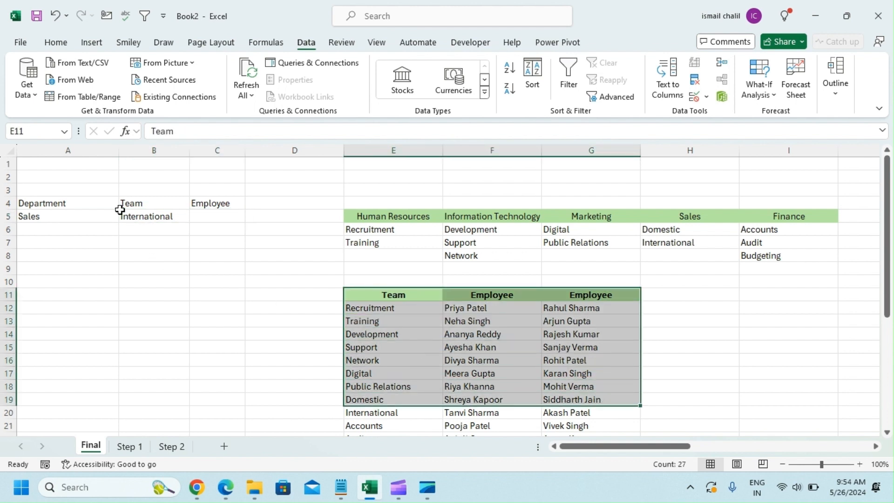
left_click(208, 216)
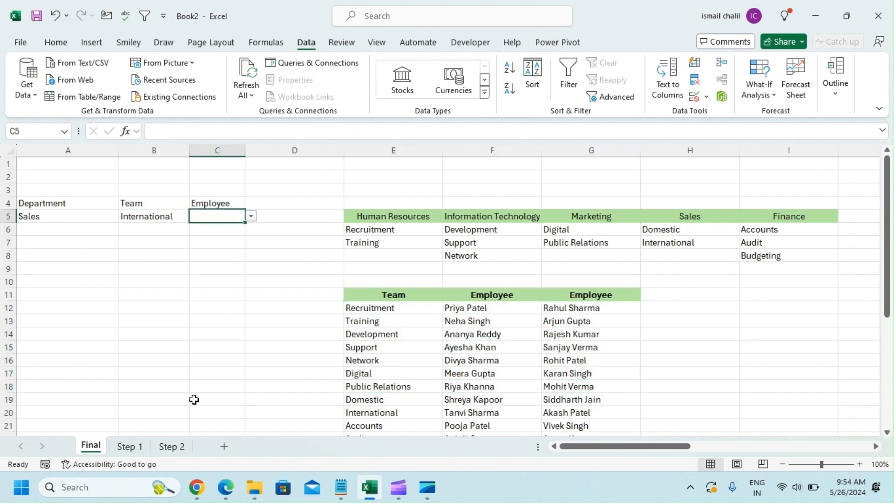
Step: Clear the department entry from cell A5 on the Step 1 sheet
left_click(139, 448)
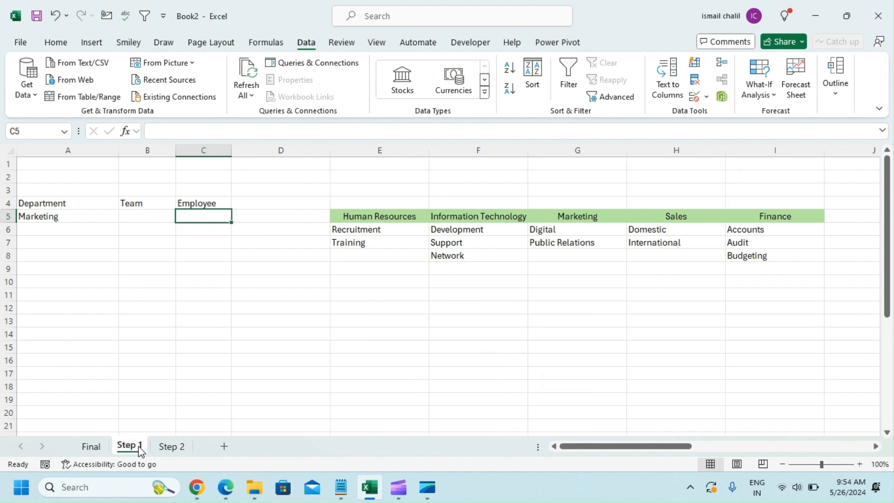
left_click(119, 268)
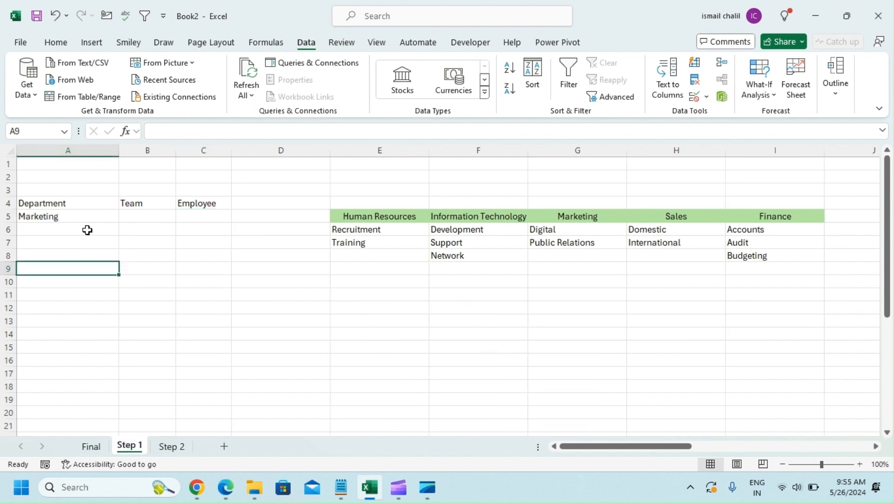
left_click(80, 217)
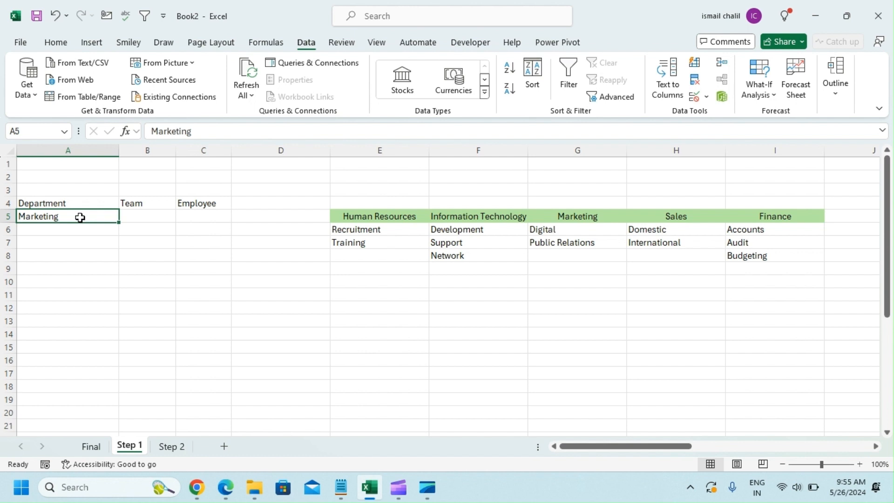
key("Delete")
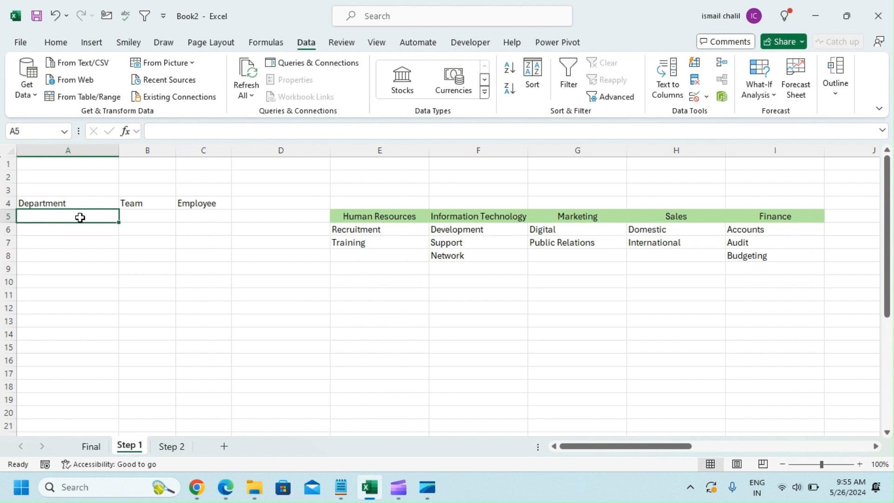
key("alt")
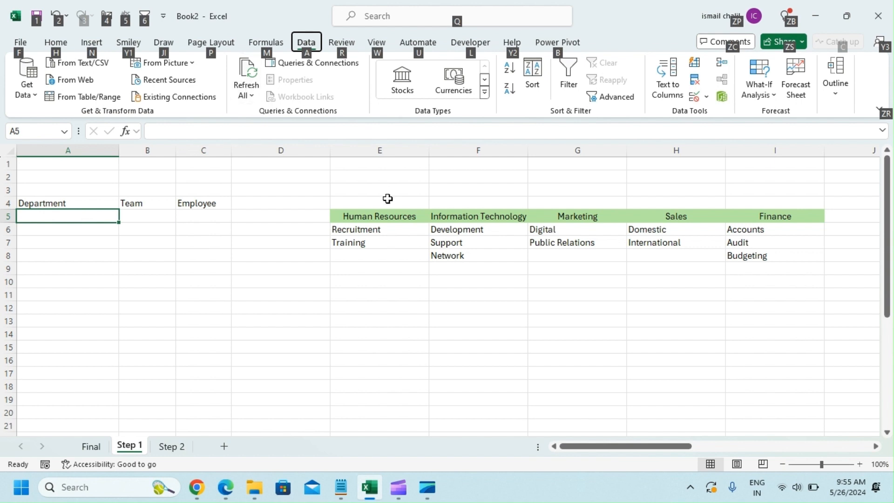
key("Escape")
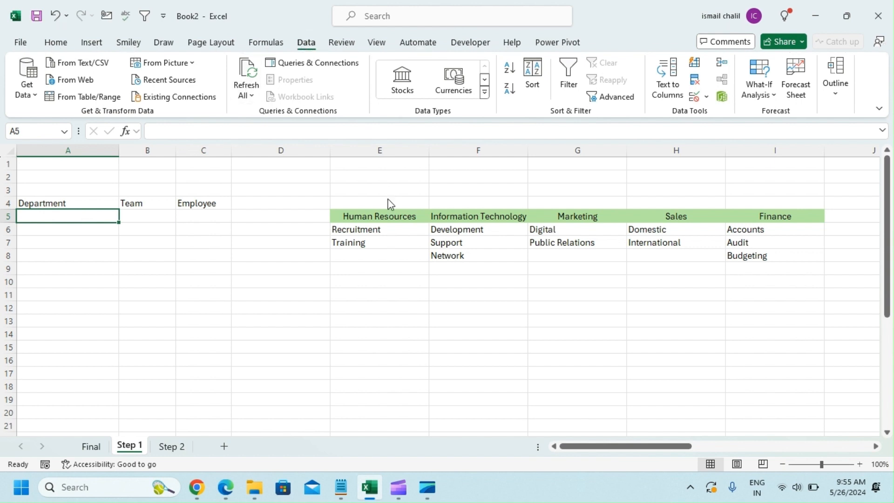
key("alt+a")
key("v")
key("v")
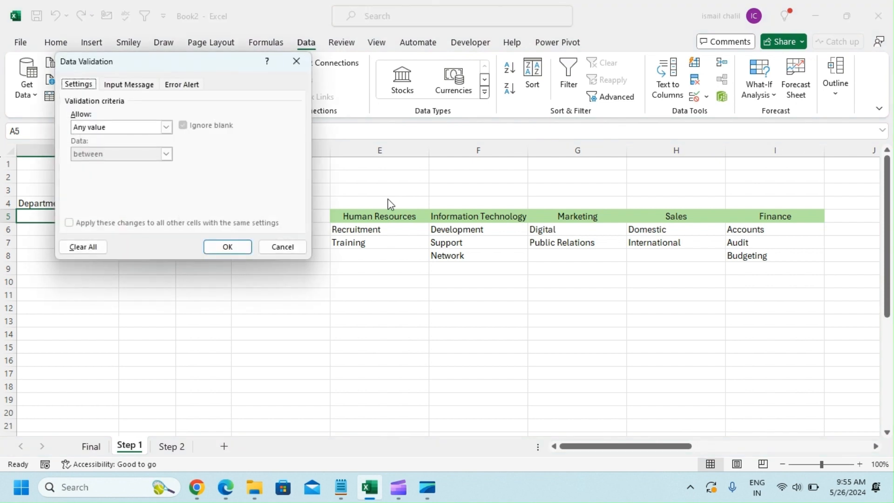
left_click_drag(200, 65, 325, 155)
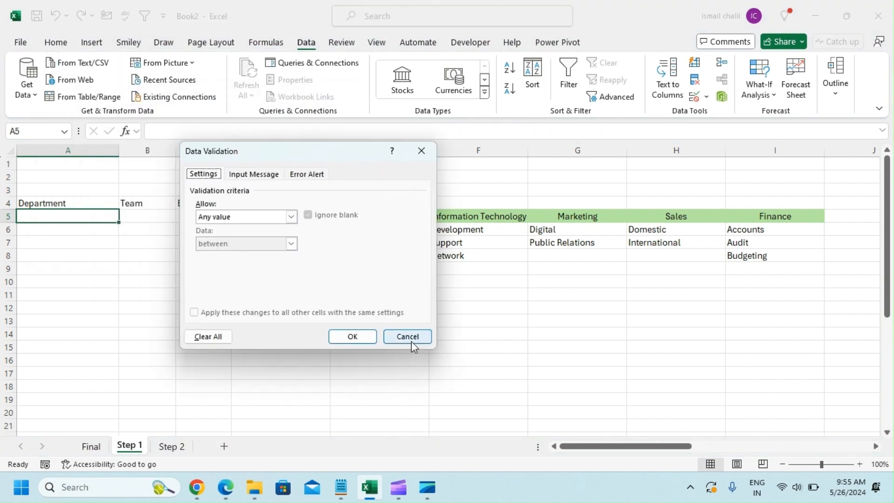
left_click(412, 345)
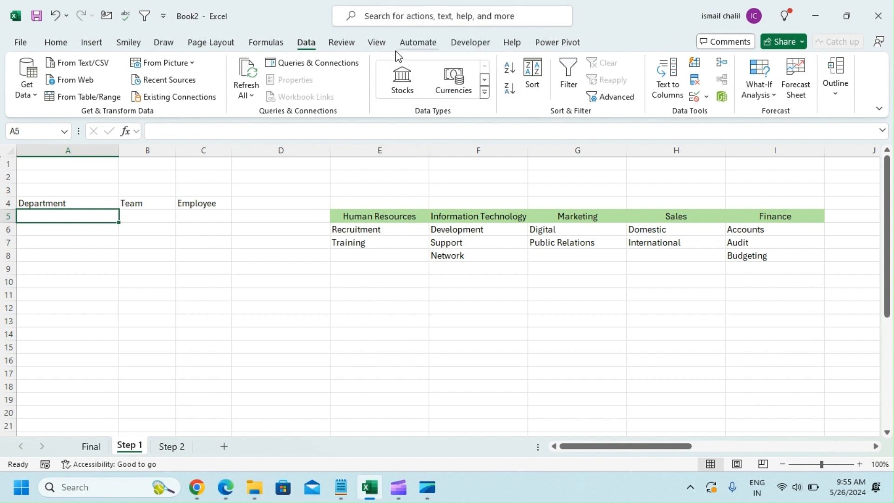
type("l")
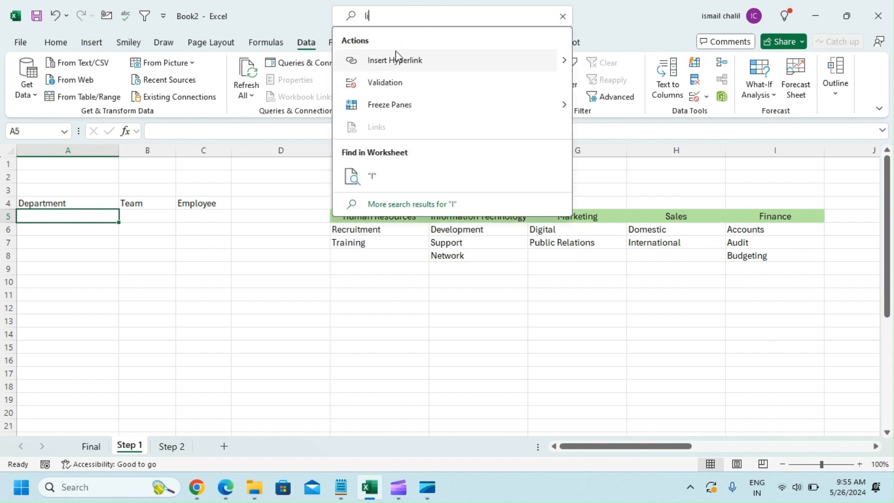
type("ist")
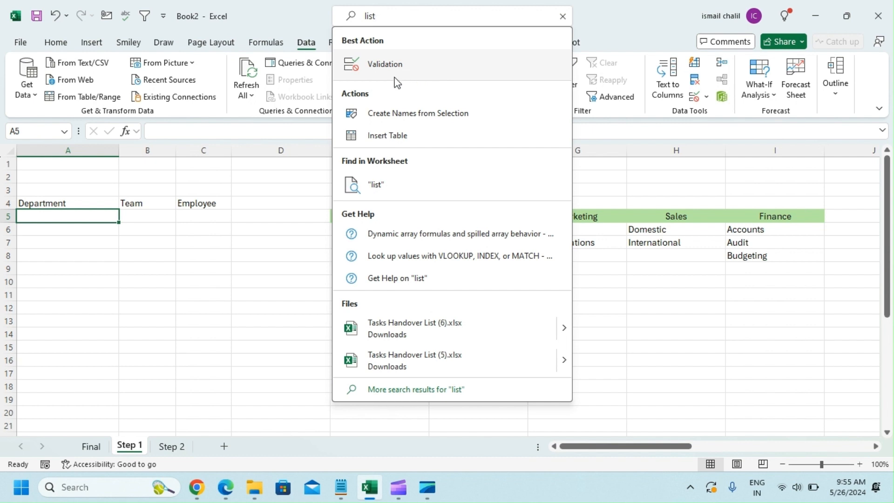
key("Escape")
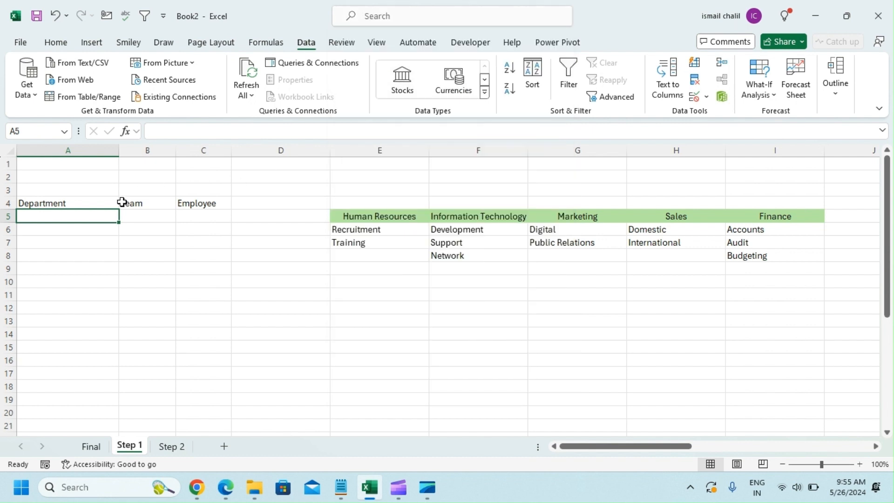
Step: Add list validation to cell A5 on the Step 1 sheet with the department headers E5:I5 as its source
right_click(99, 214)
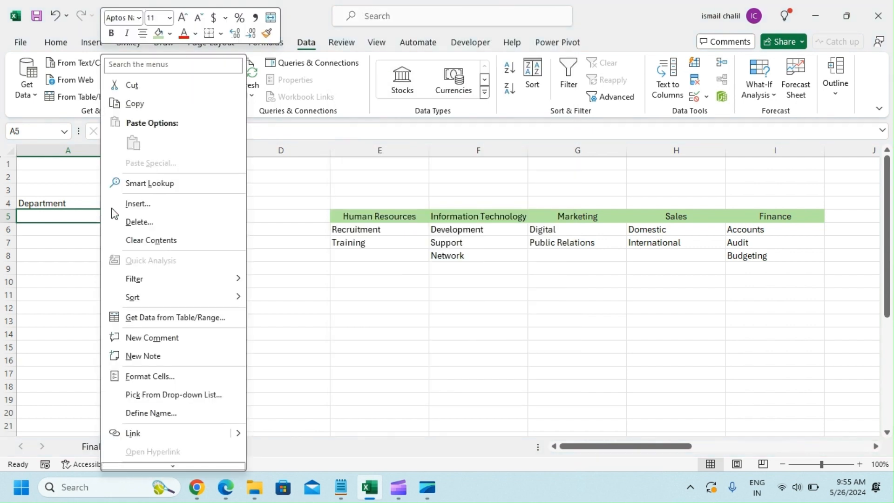
left_click(148, 68)
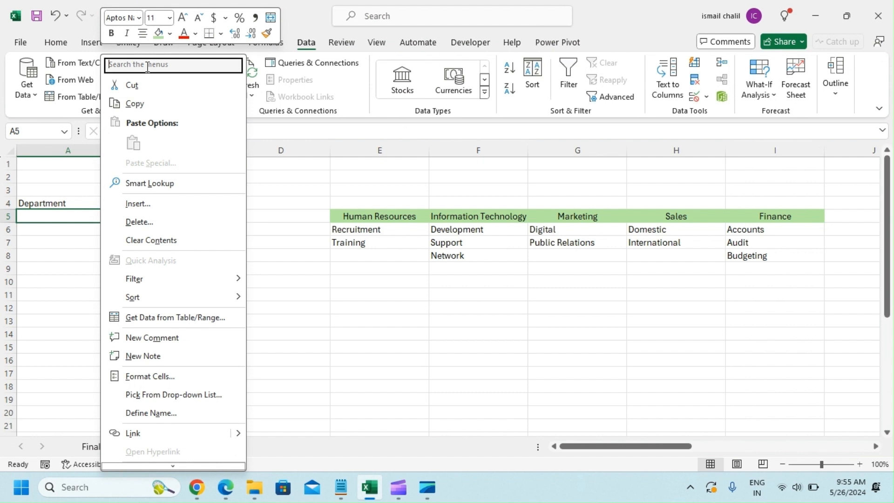
type("lis")
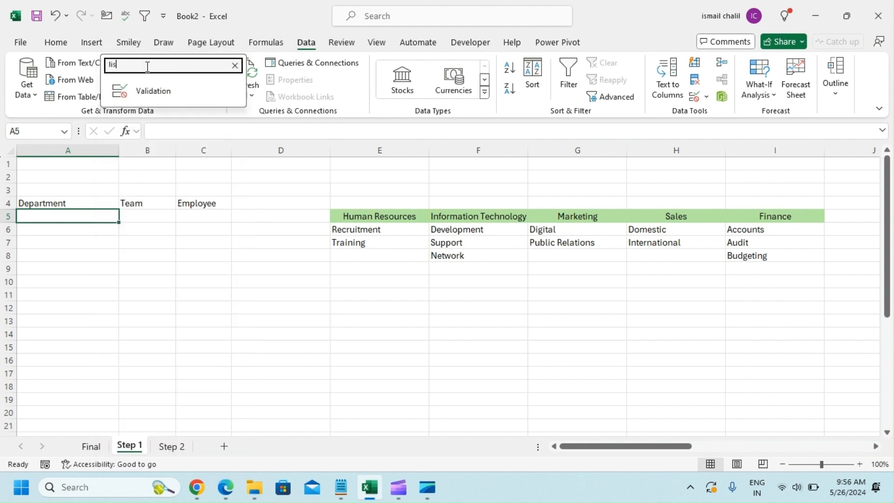
left_click(168, 89)
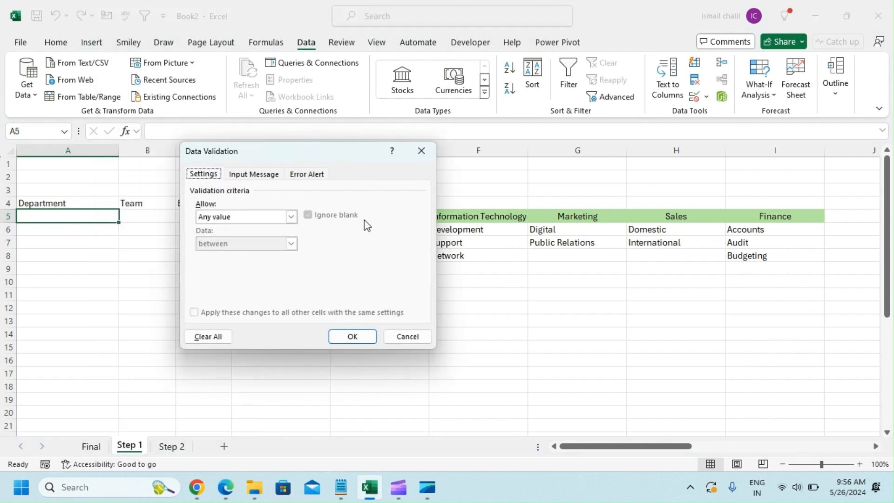
left_click(269, 219)
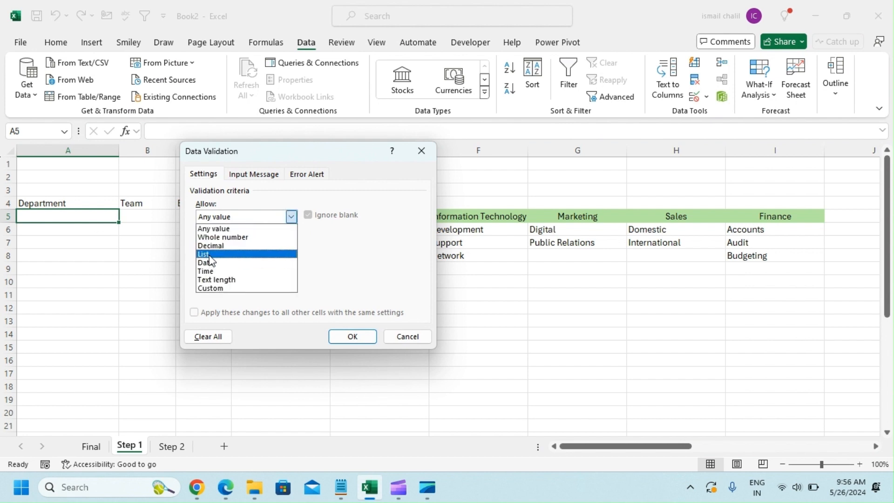
left_click(260, 253)
left_click_drag(322, 151, 199, 93)
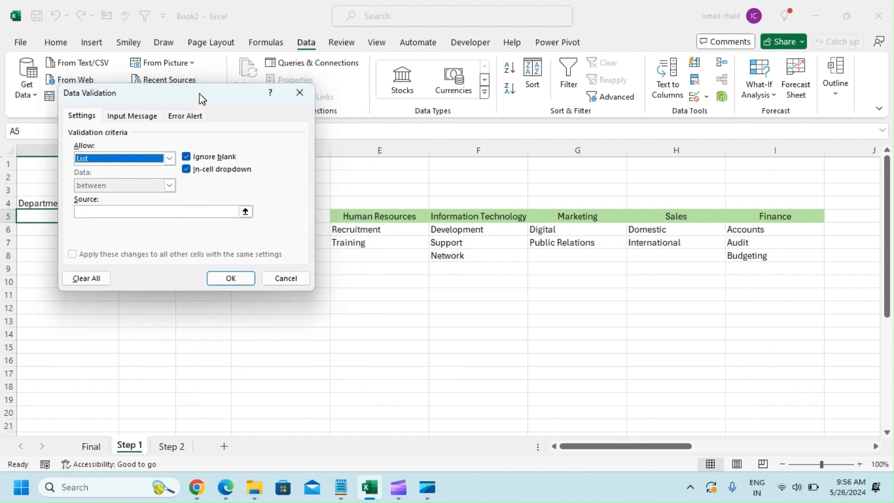
left_click(163, 212)
left_click_drag(377, 211, 772, 215)
left_click(232, 278)
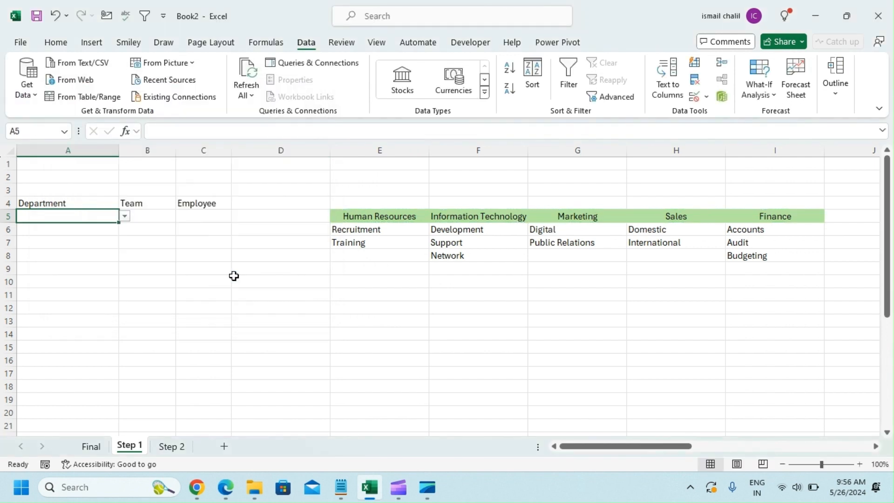
Step: Check the department choices offered by the drop-down in cell A5
left_click(125, 216)
left_click(95, 337)
left_click(88, 216)
Step: Clear all data validation settings from cell A5
key("alt")
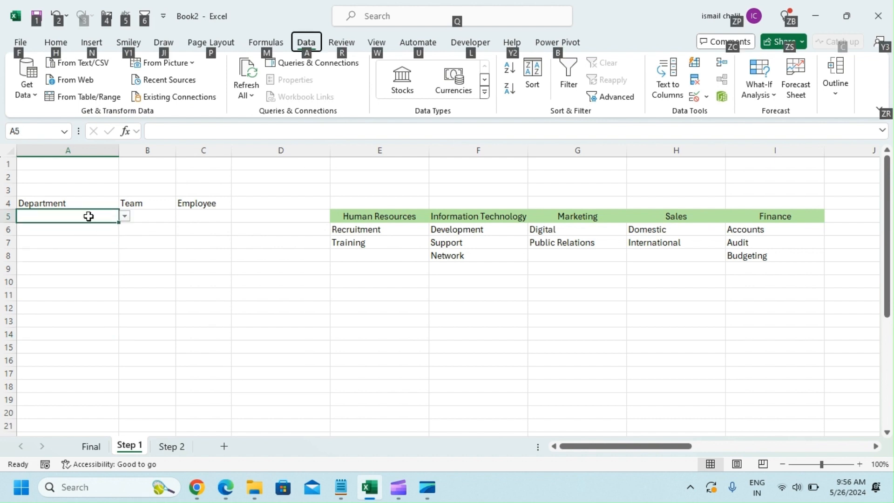
key("a")
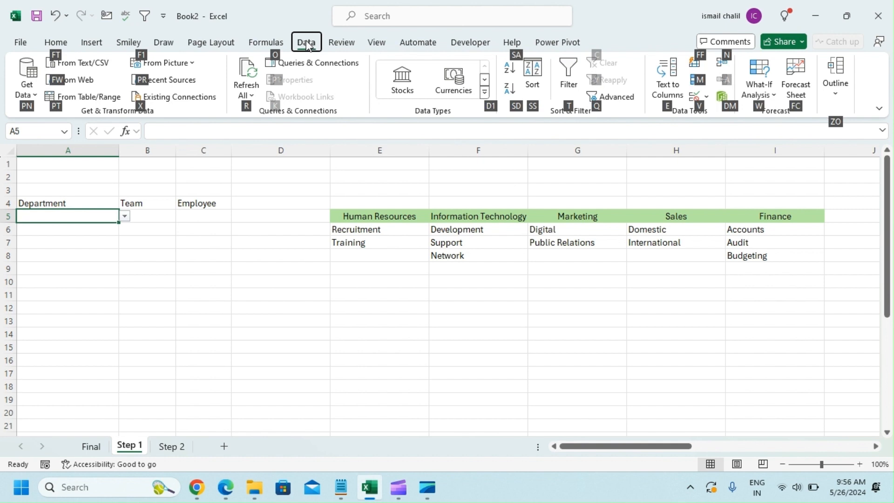
left_click(306, 42)
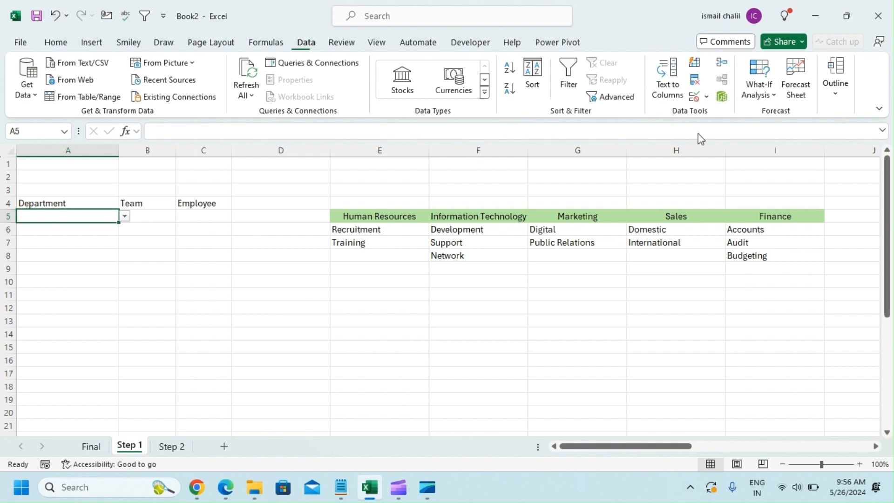
left_click(694, 96)
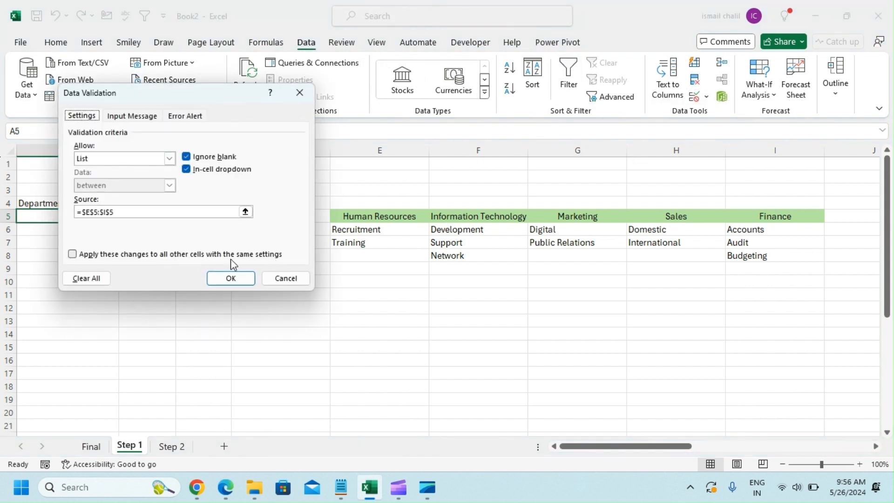
left_click(86, 278)
left_click(232, 279)
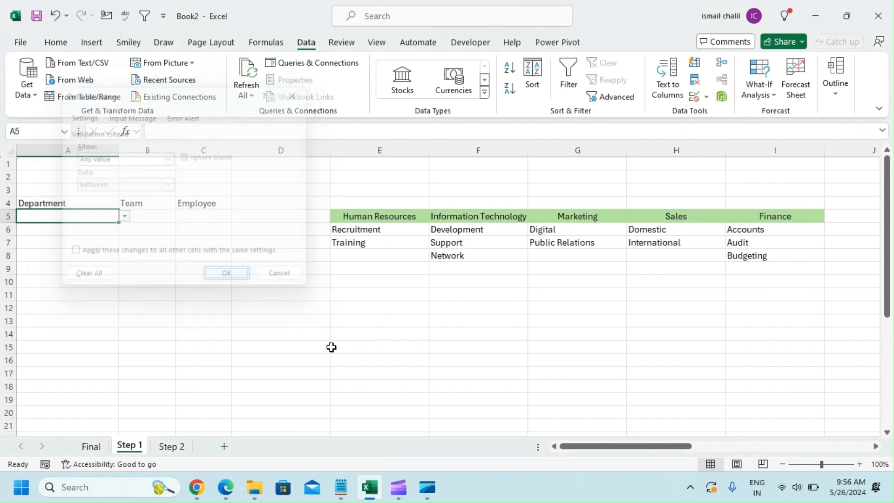
left_click(265, 321)
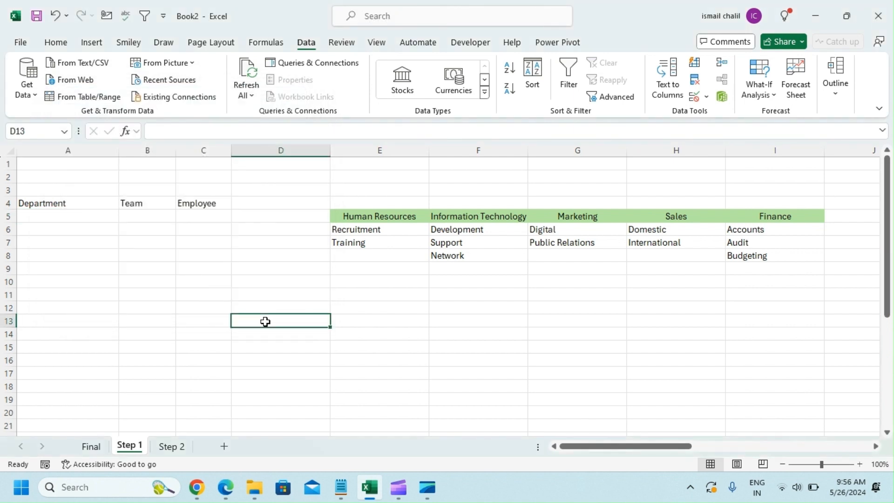
Step: Name the department header range E5:I5 as Dept
left_click(371, 217)
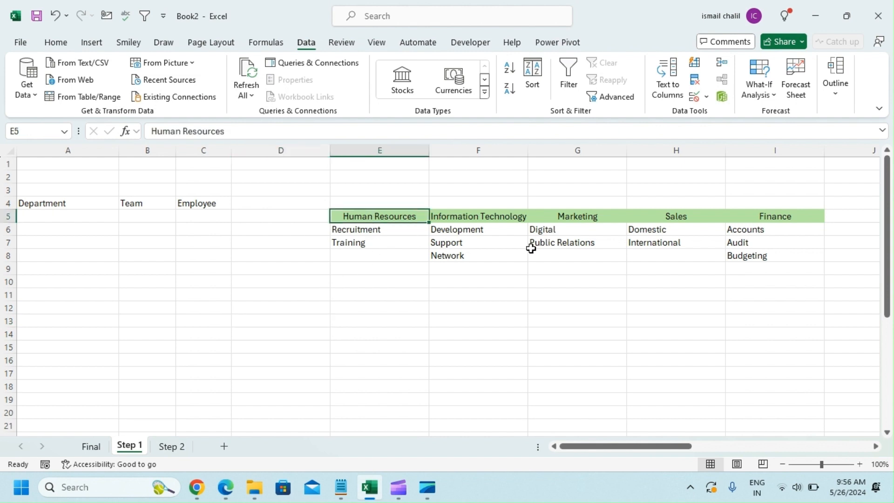
left_click(774, 215, "shift")
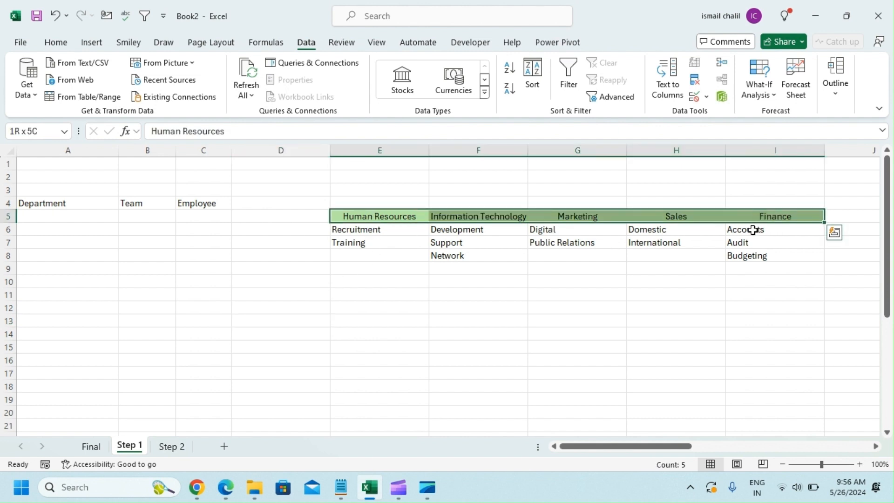
left_click(38, 130)
type("D")
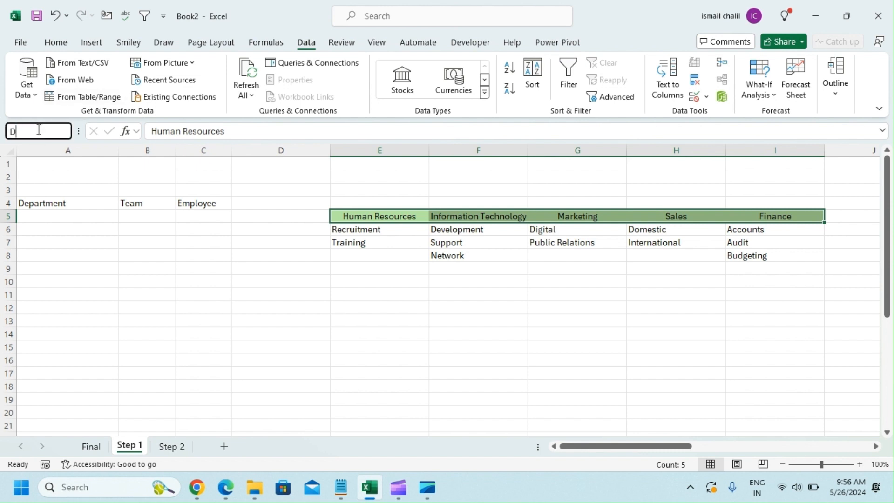
type("ept")
key("Return")
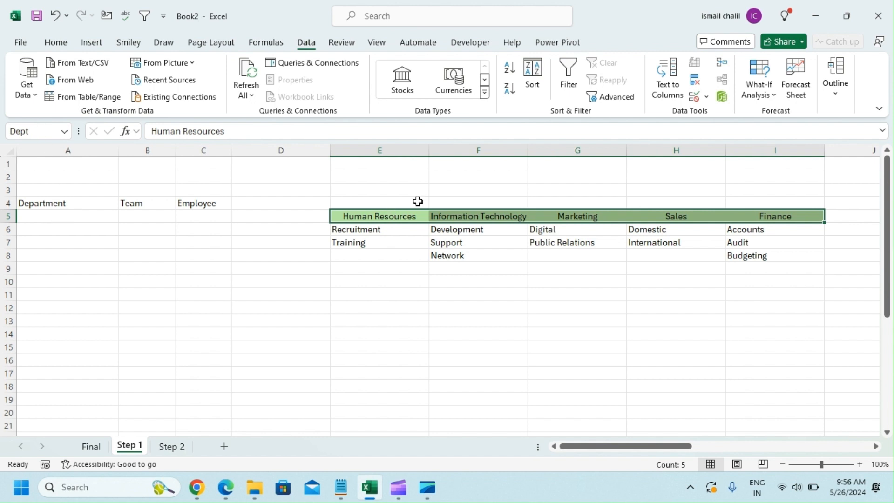
Step: Add list validation to cell A5 using =Dept as the source
left_click(70, 215)
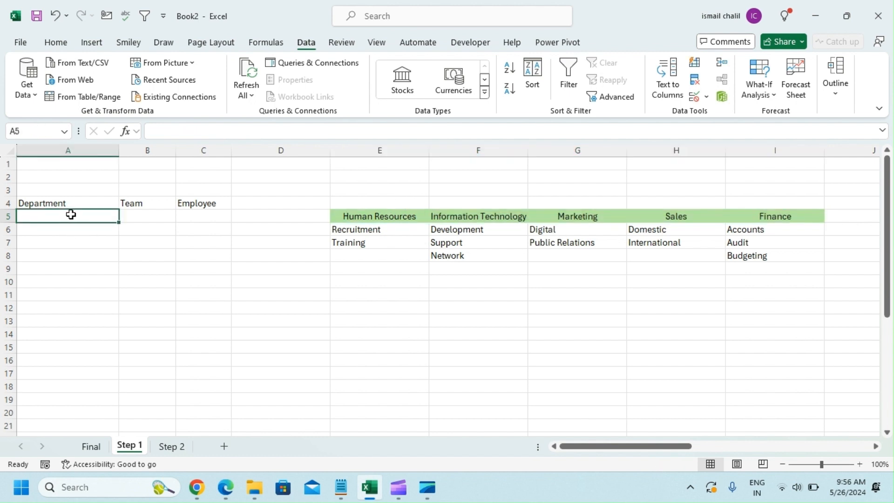
key("alt")
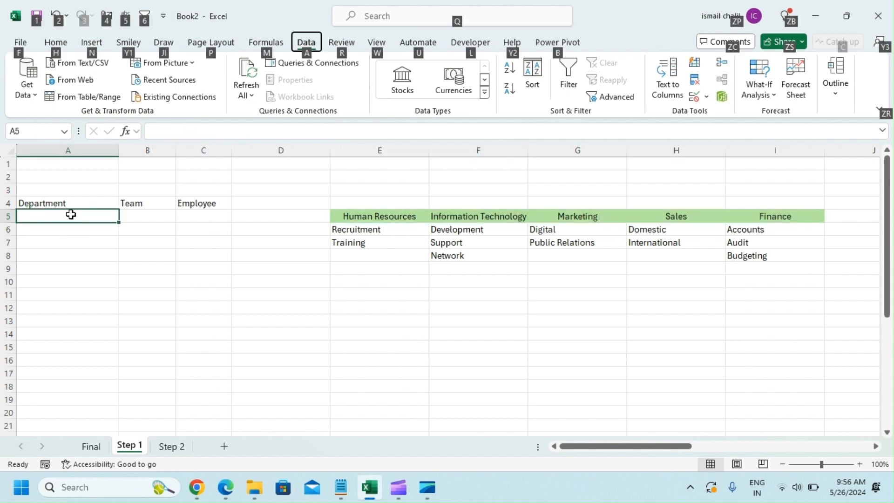
key("d")
key("l")
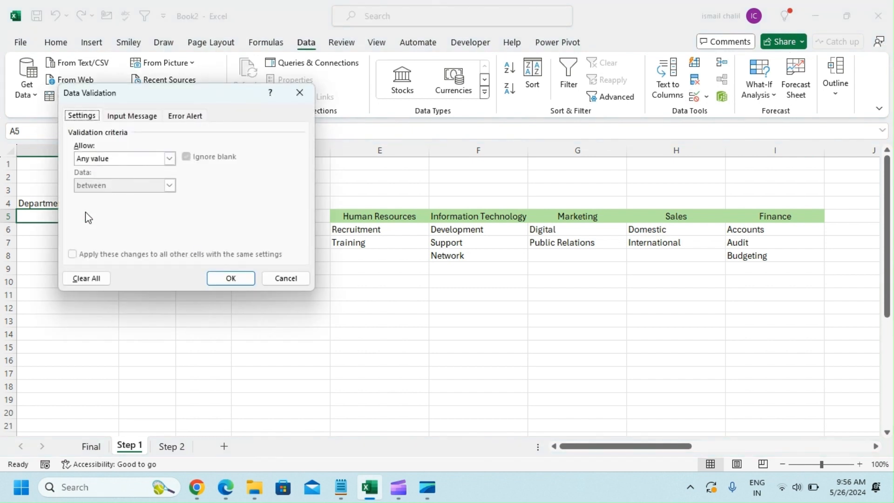
left_click(106, 157)
left_click(102, 196)
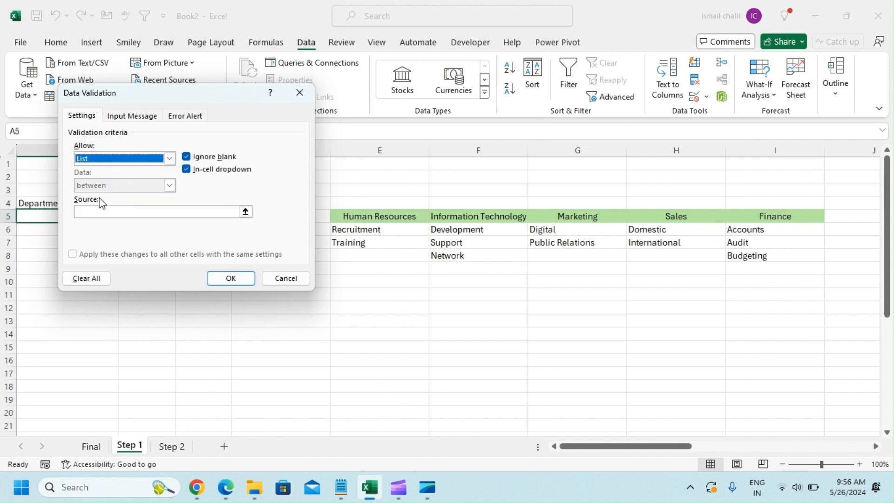
left_click(100, 210)
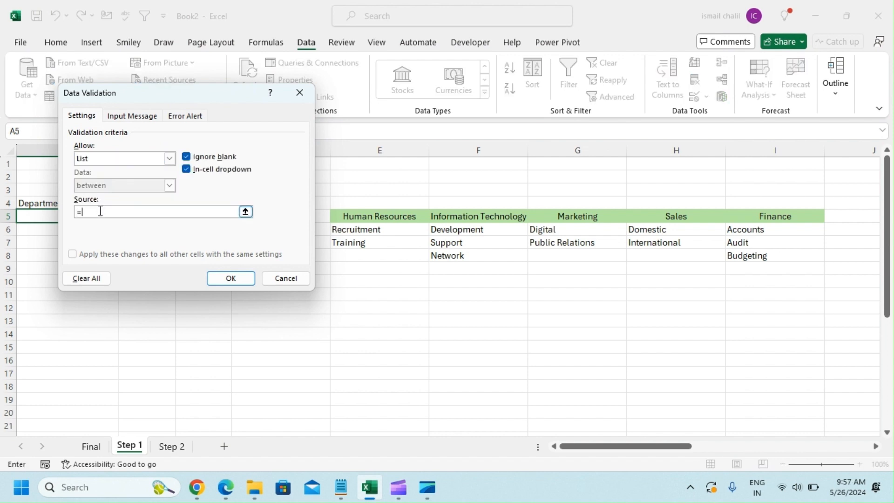
type("=Dept")
key("Return")
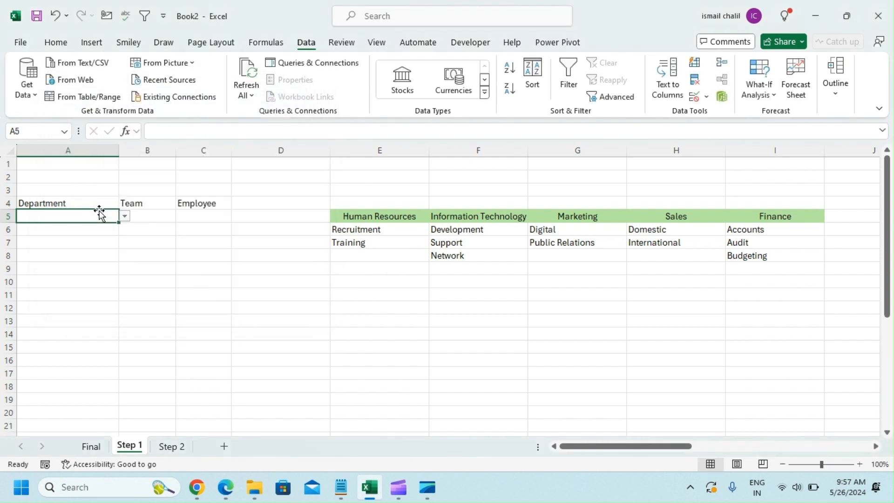
Step: Check the drop-down in A5 and fill the cell's validation down through A11
left_click(125, 217)
left_click(126, 216)
left_click_drag(116, 223, 104, 297)
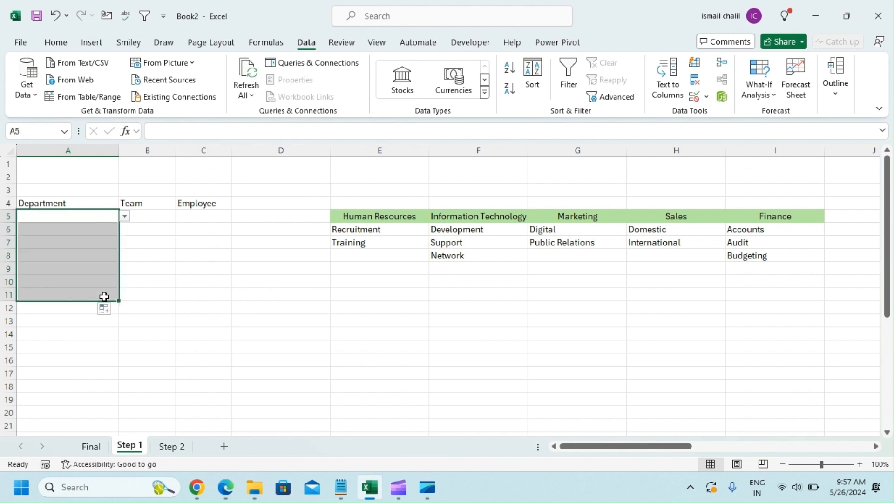
Step: Try Information Technology as the department in A5 and replace it with Marketing
left_click(98, 217)
left_click(126, 218)
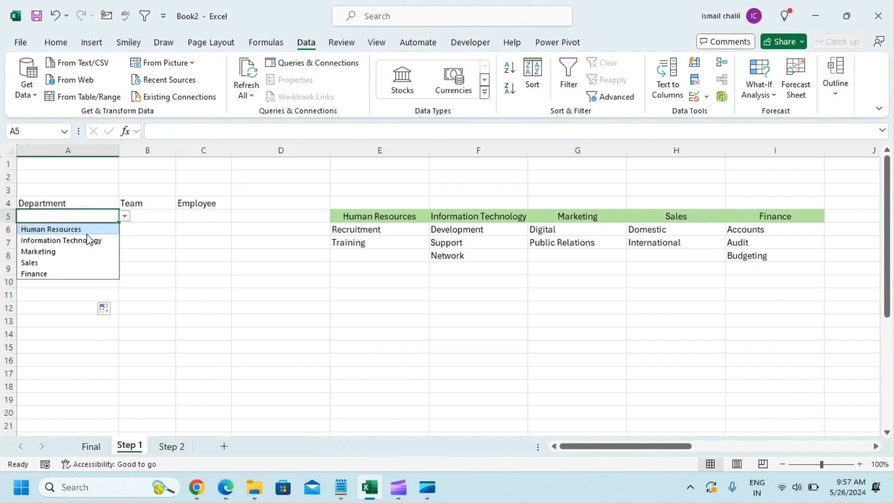
left_click(86, 240)
left_click(126, 218)
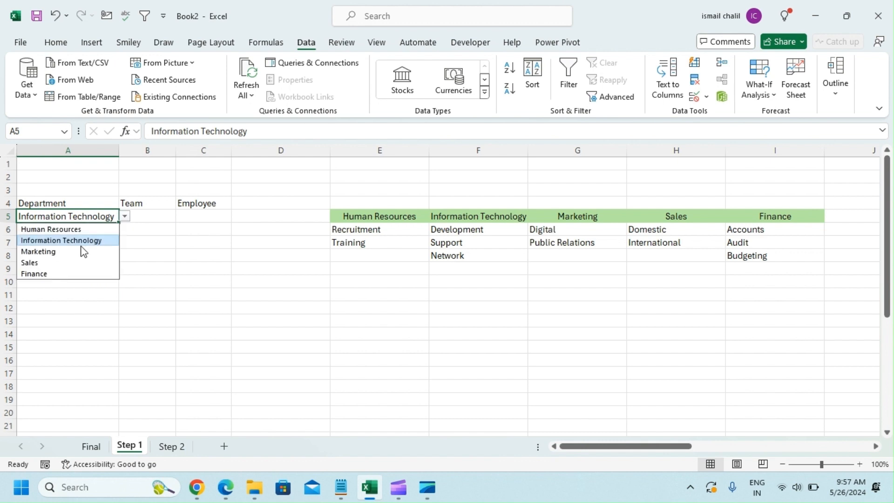
left_click(82, 251)
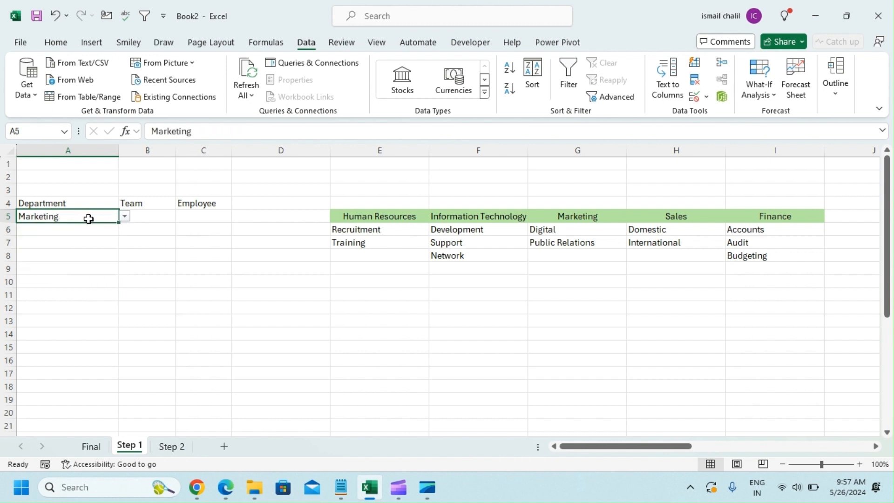
Step: Check the existing team drop-down in cell B5 and clear its data validation
left_click(141, 217)
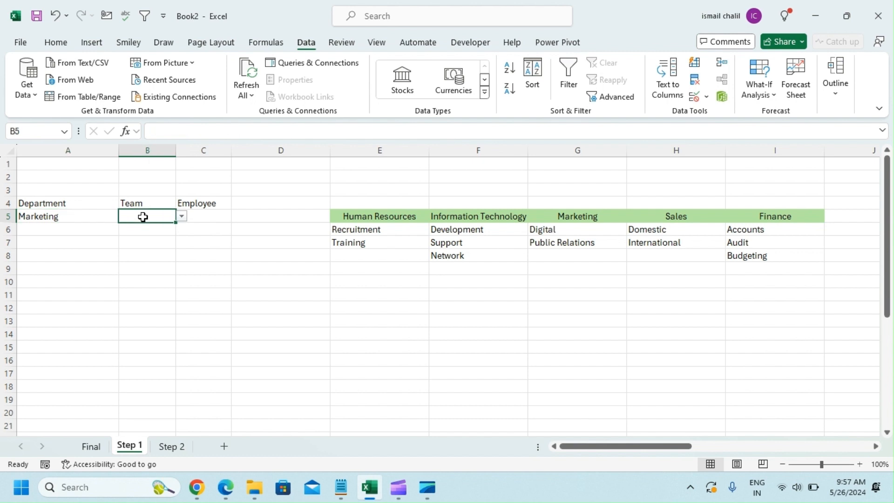
left_click(181, 217)
left_click(181, 216)
left_click(694, 98)
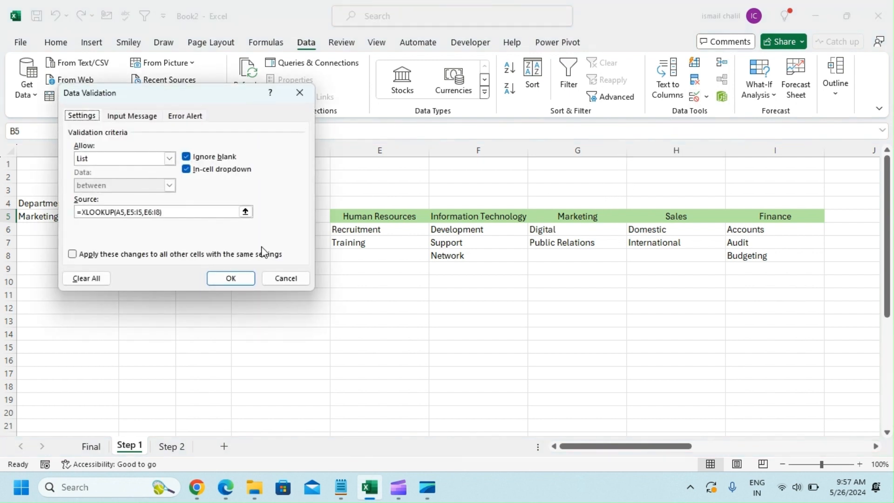
key("alt+c")
left_click(238, 278)
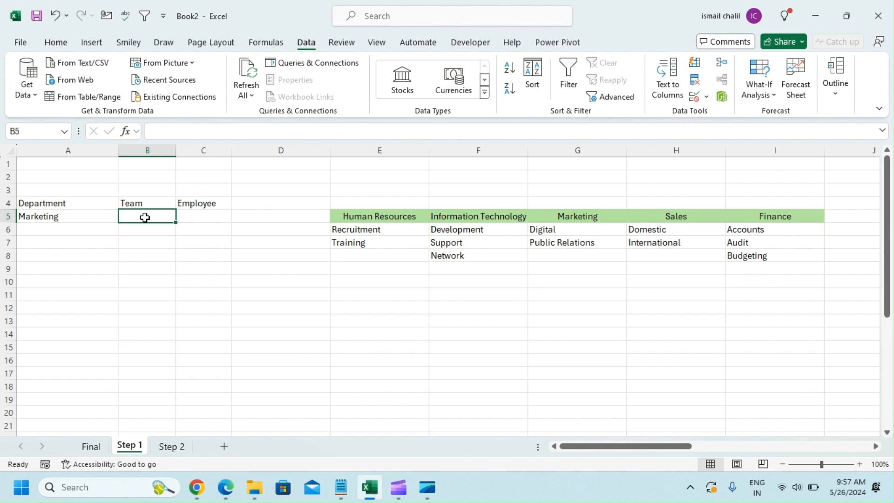
Step: Enter the formula =XLOOKUP(A5,Dept,E6:I8) in team cell B5
type("=xl")
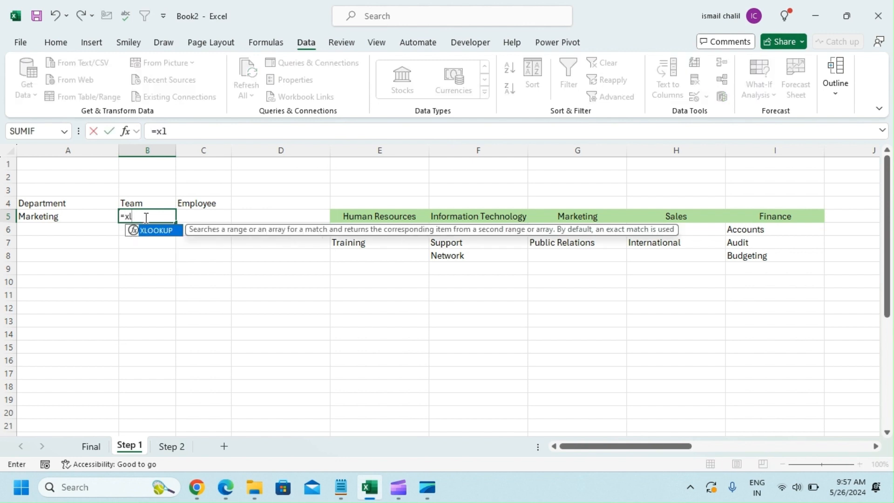
key("Tab")
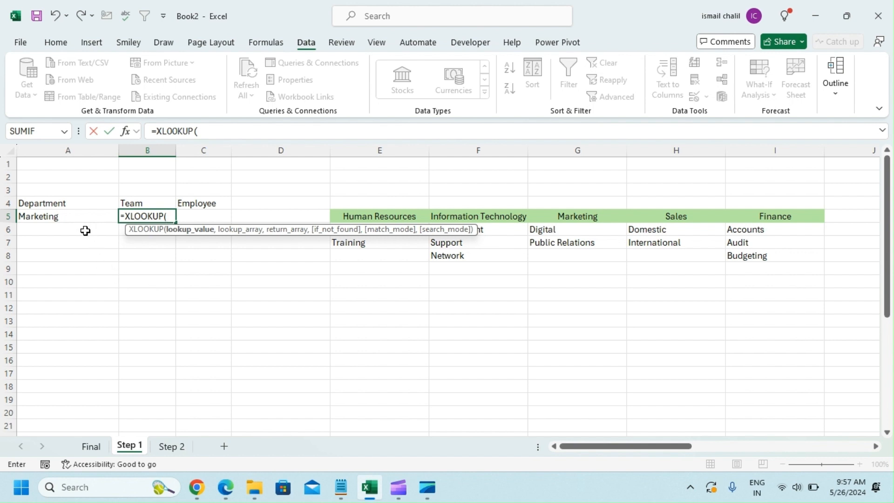
left_click(81, 217)
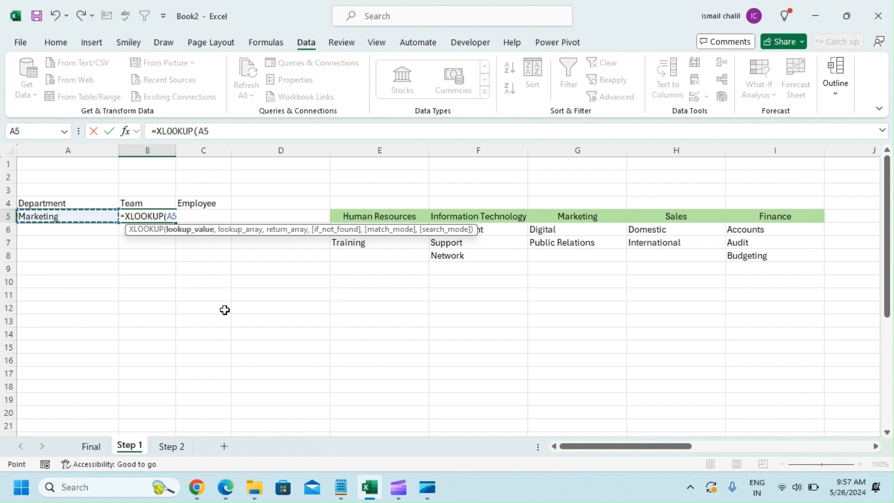
type(",")
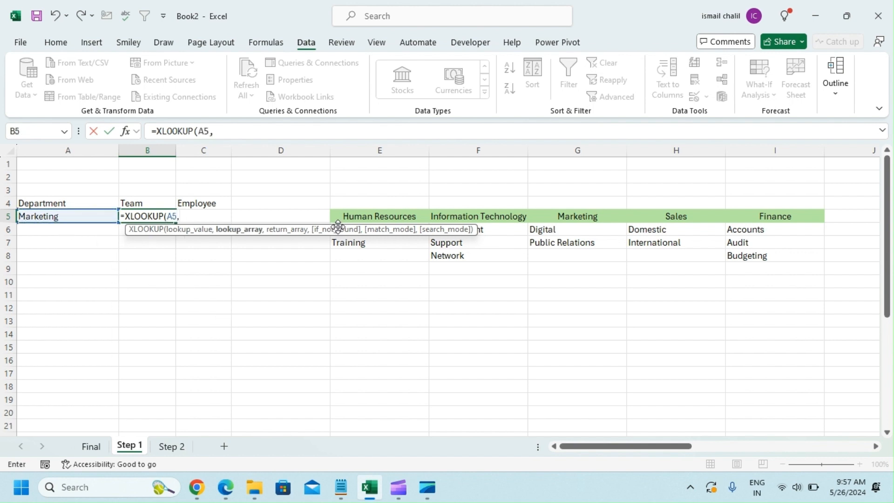
left_click_drag(347, 216, 770, 215)
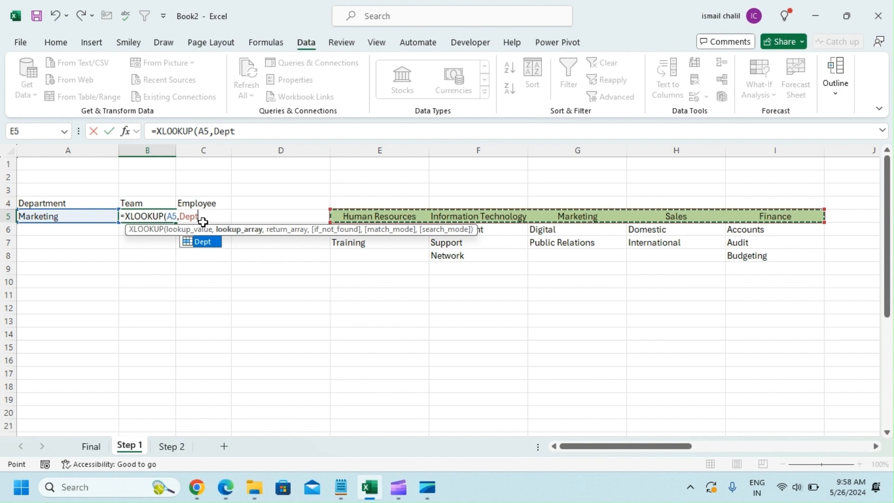
key("BackSpace")
key("BackSpace")
key("BackSpace")
type("ept")
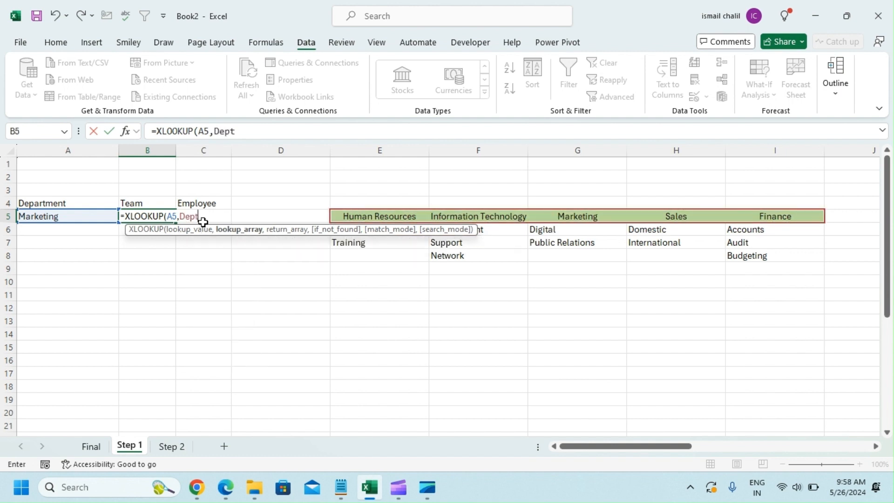
type(",")
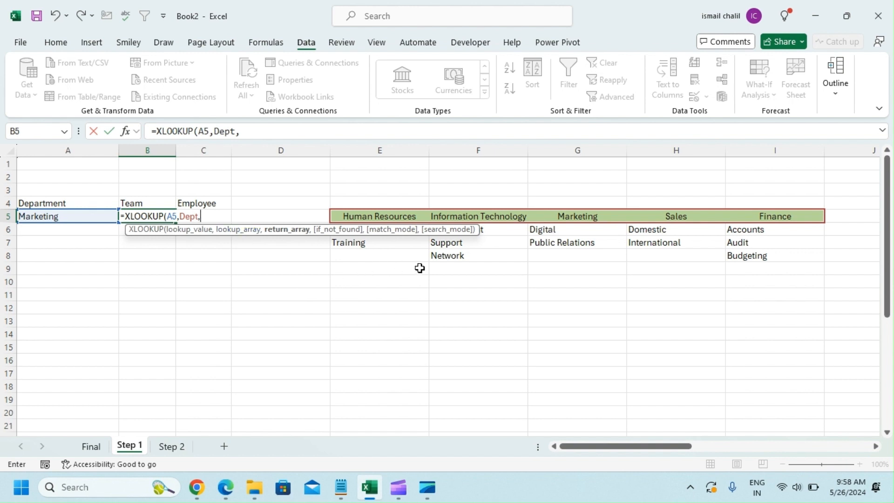
left_click_drag(770, 256, 364, 229)
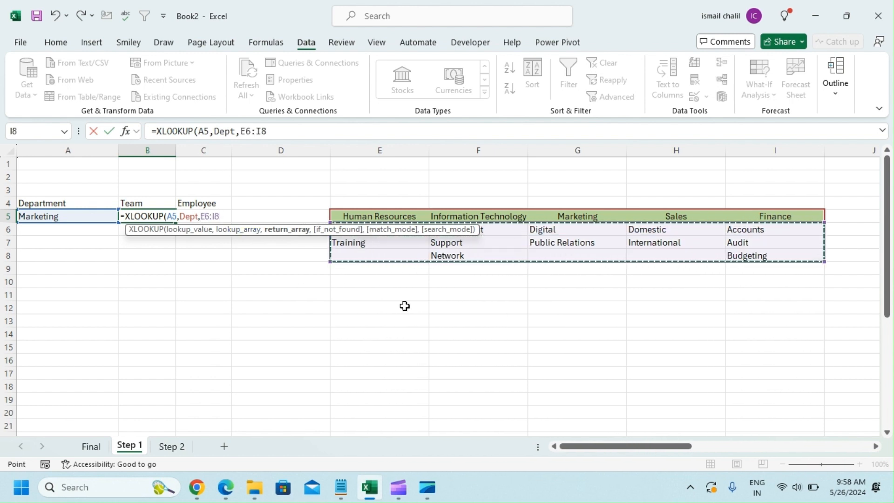
key("Return")
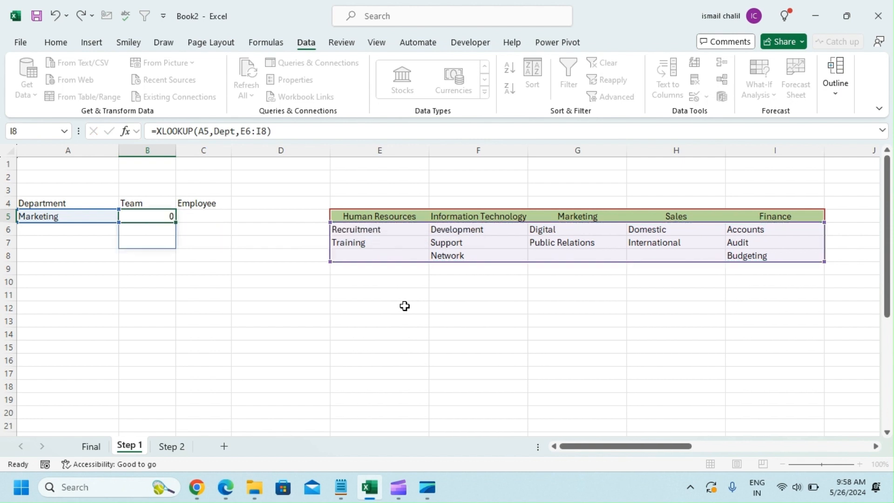
Step: Test the team formula by setting the department in A5 to Human Resources, Sales and finally Finance
left_click(77, 218)
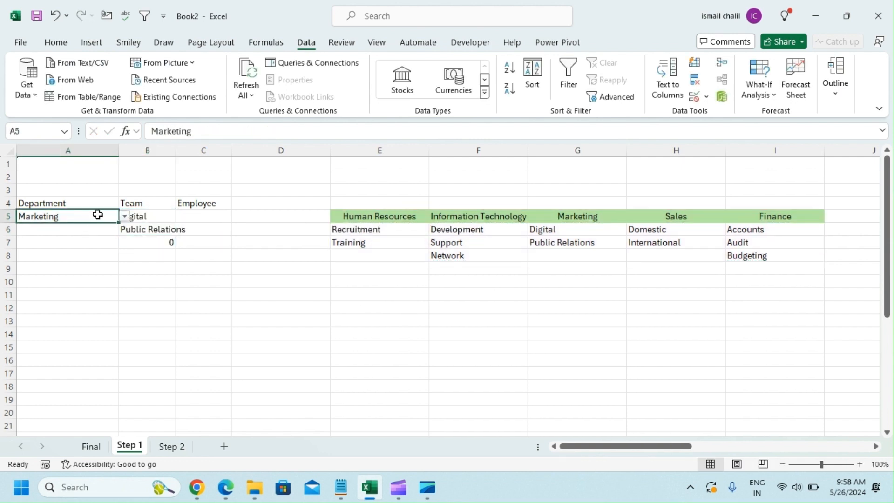
left_click(125, 217)
left_click(51, 229)
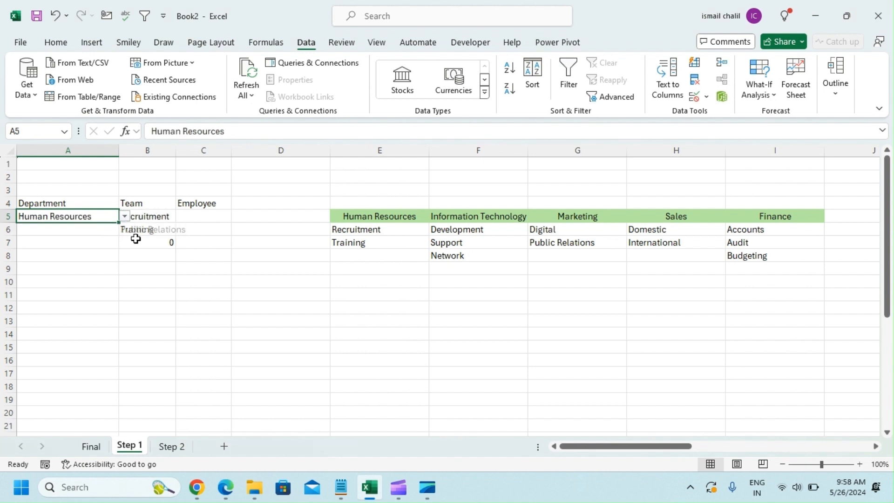
left_click(124, 216)
left_click(87, 263)
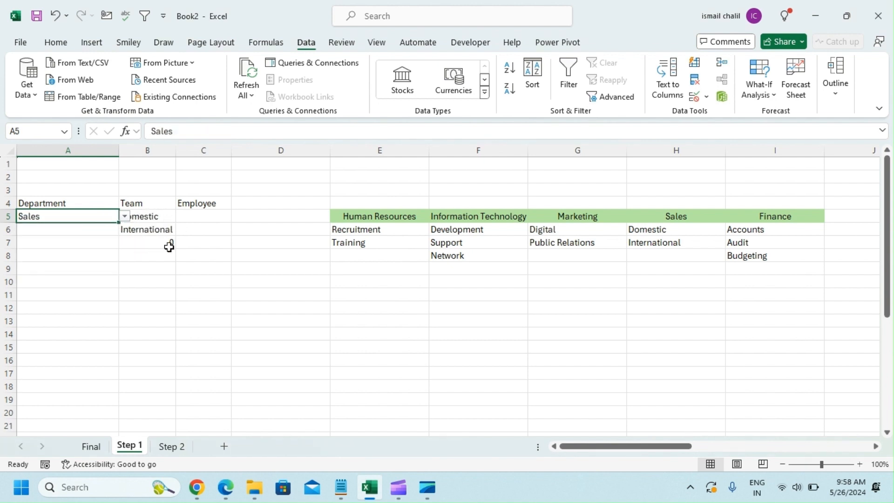
left_click(125, 216)
left_click(95, 274)
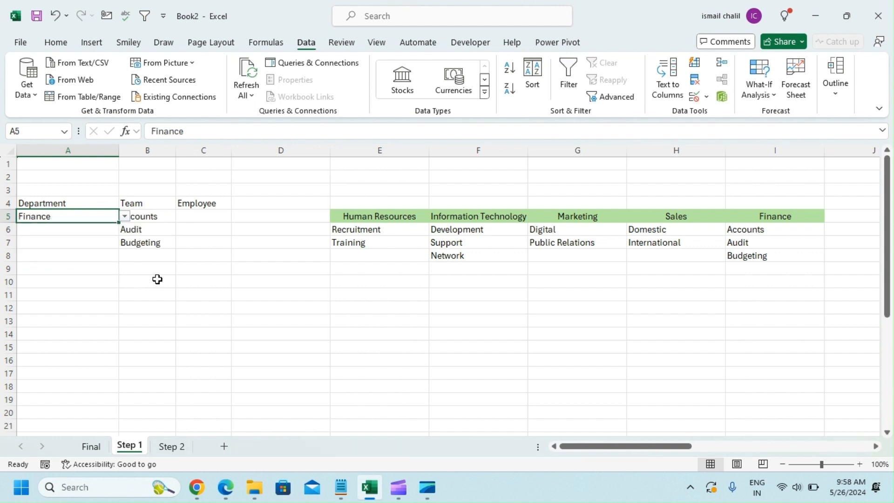
Step: Delete the XLOOKUP formula from cell B5 and set the cell's data validation to allow a list
left_click(167, 219)
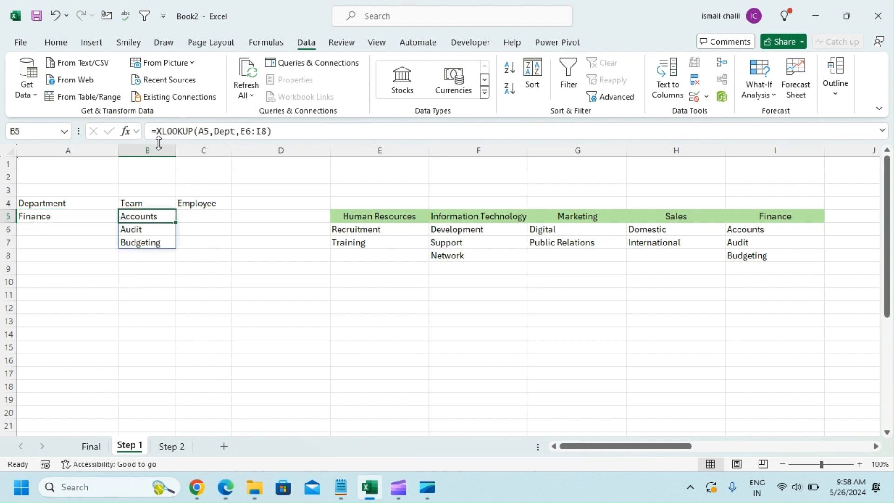
key("Delete")
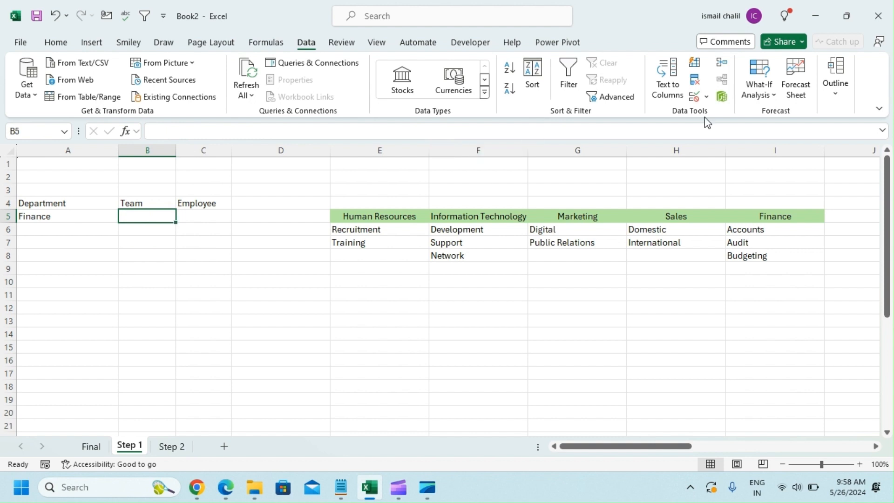
left_click(694, 97)
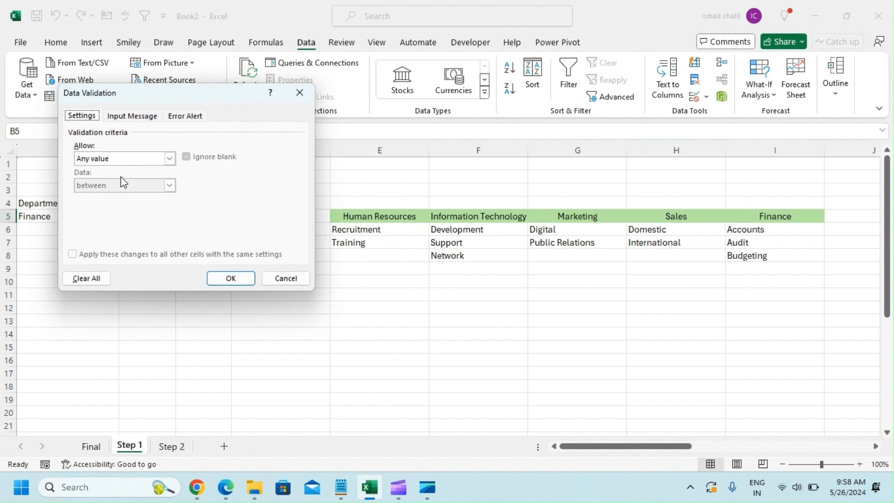
left_click(124, 159)
left_click(111, 196)
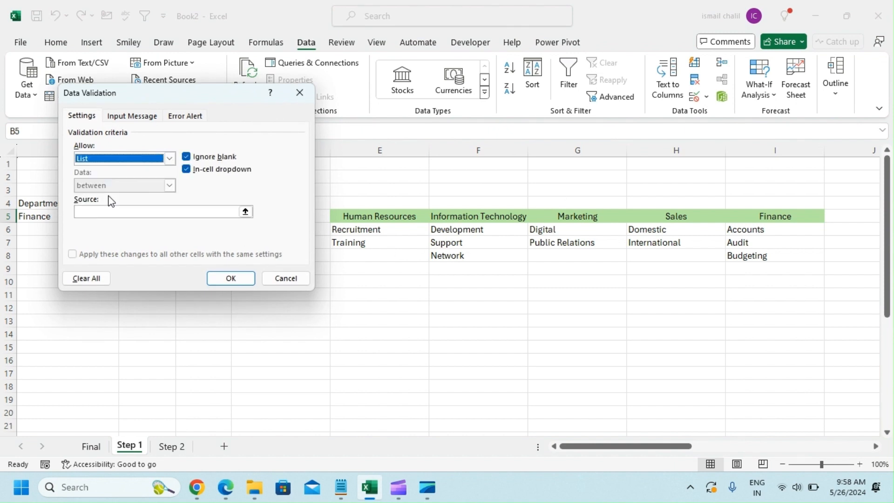
Step: Set the list source for B5 to =xlookup(a5,Dept,$E$6:$I$8) and apply the validation
left_click_drag(193, 97, 331, 122)
left_click(261, 236)
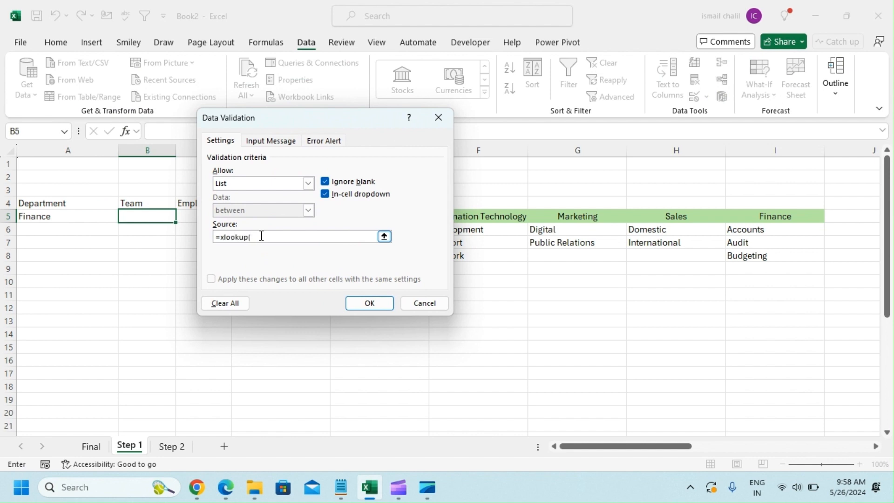
type("=xlookup(")
left_click(69, 216)
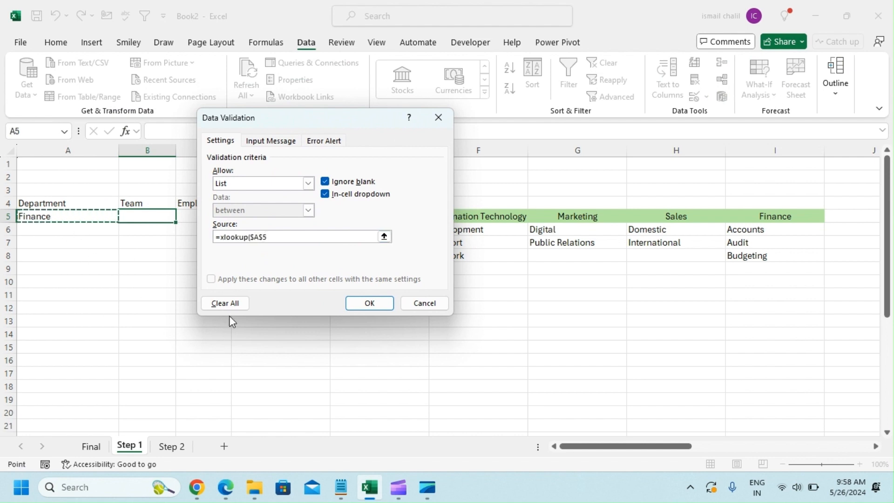
left_click(260, 237)
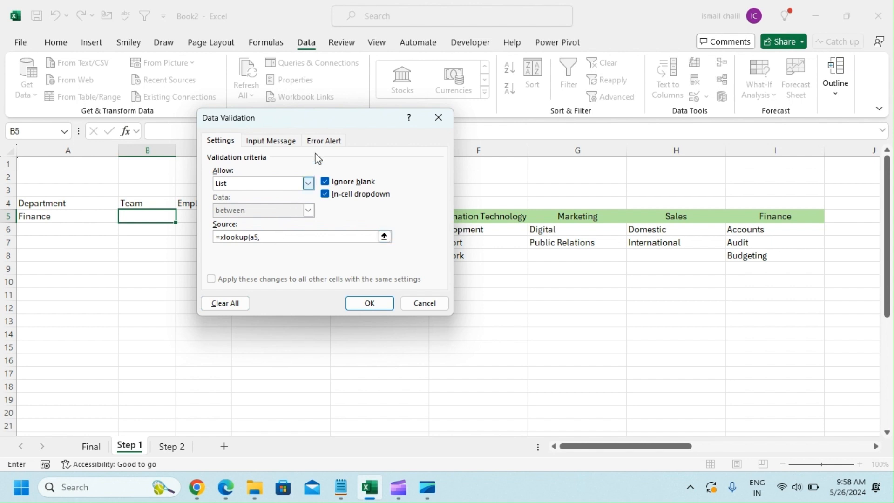
left_click_drag(324, 127, 192, 144)
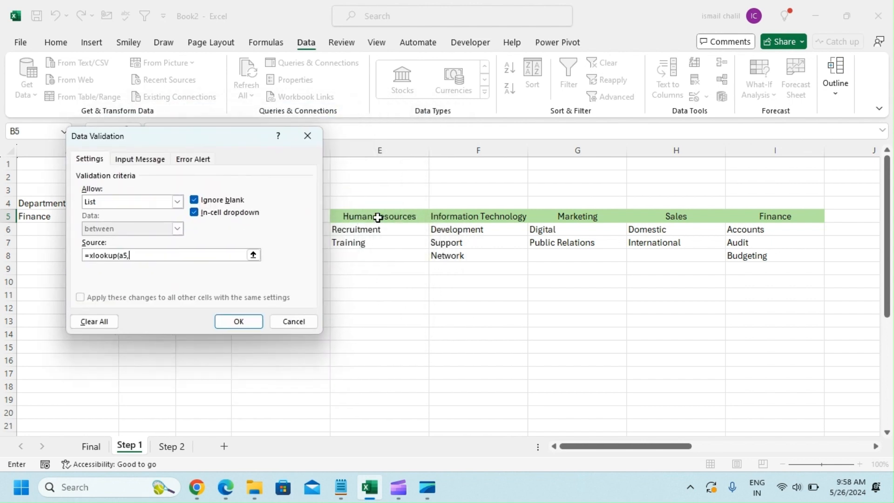
left_click_drag(377, 216, 766, 217)
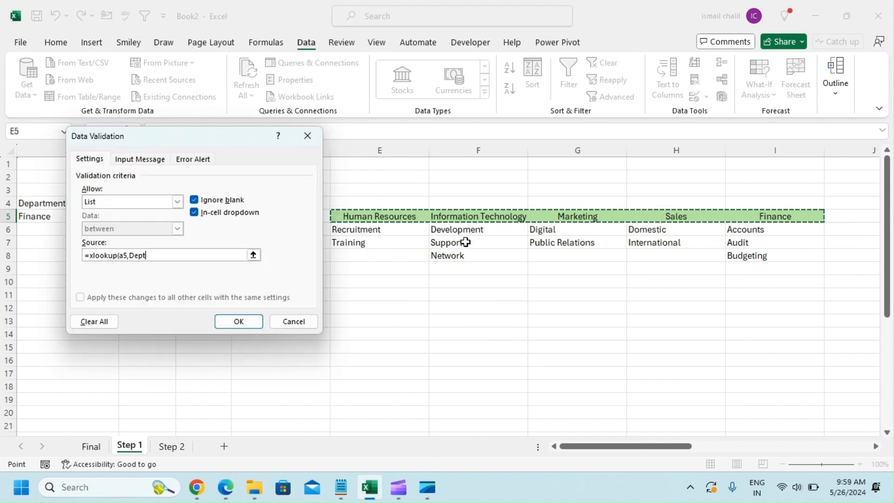
type(",")
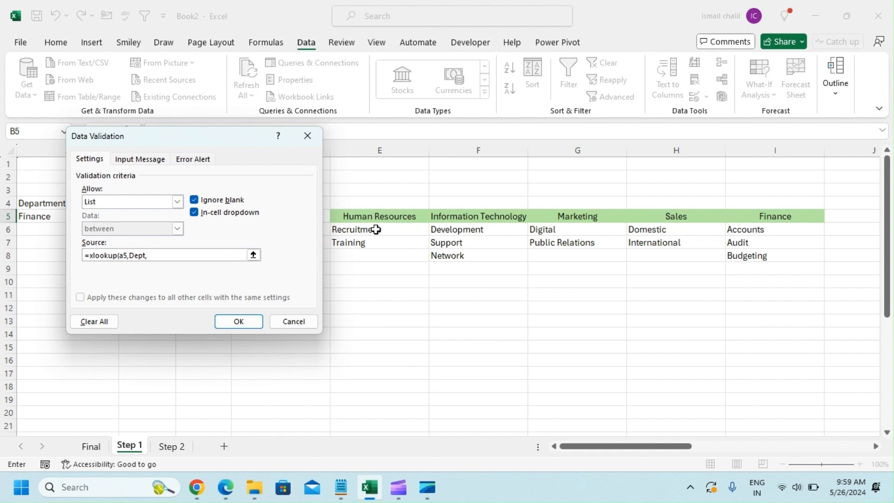
left_click_drag(230, 139, 214, 141)
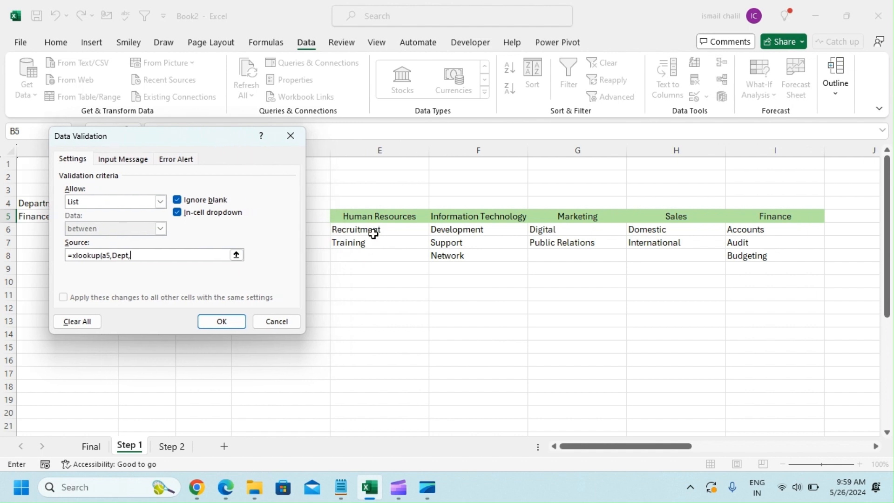
left_click_drag(369, 233, 763, 257)
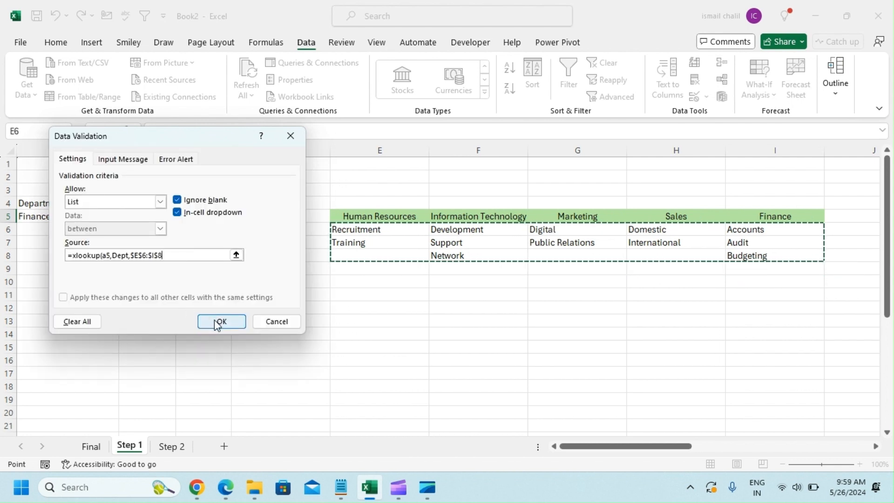
type(")")
left_click(219, 322)
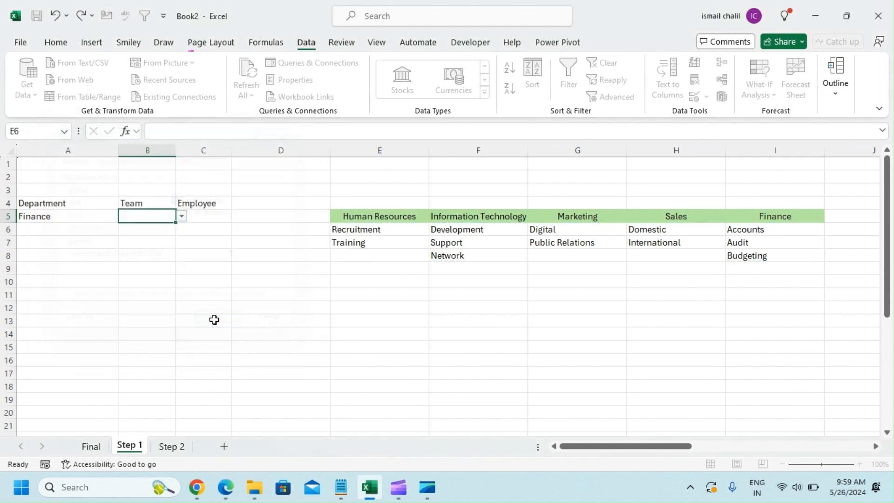
Step: Test the team drop-down in B5 by choosing Audit and replacing it with Budgeting
left_click(181, 216)
left_click(163, 239)
left_click(182, 216)
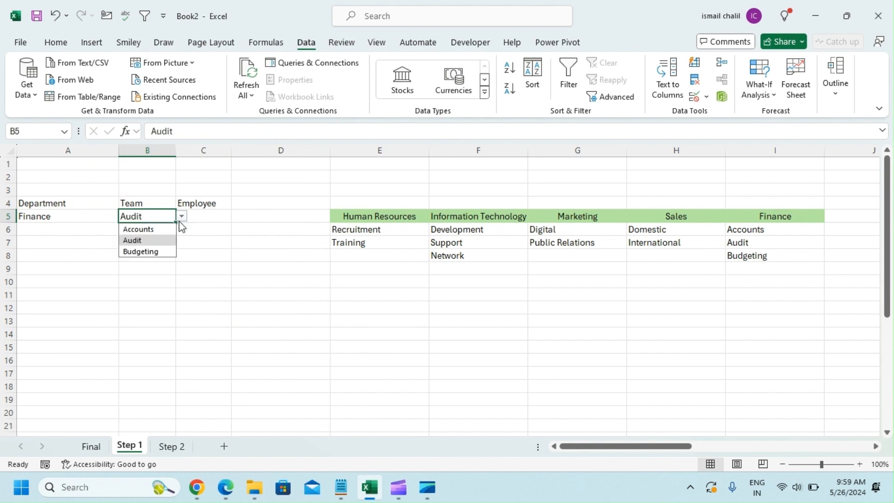
left_click(160, 252)
Step: Change the department in A5 to Human Resources and choose Training as the team in B5
left_click(83, 216)
left_click(124, 217)
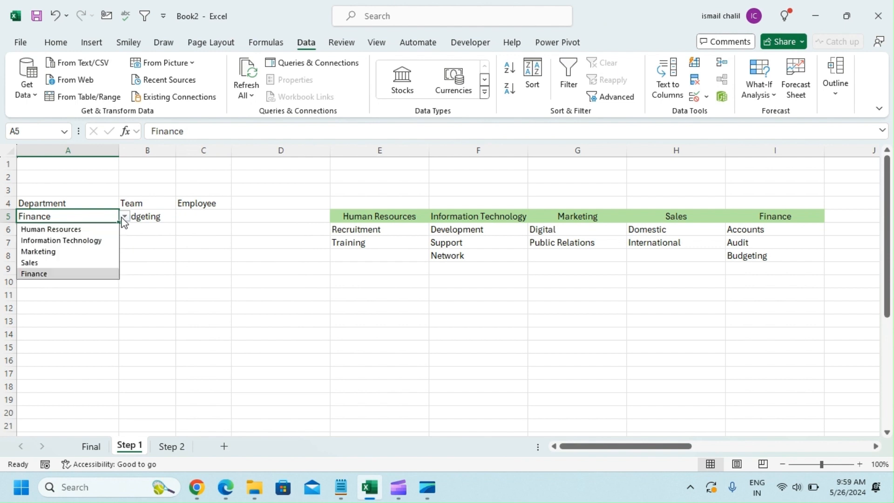
left_click(51, 229)
left_click(145, 214)
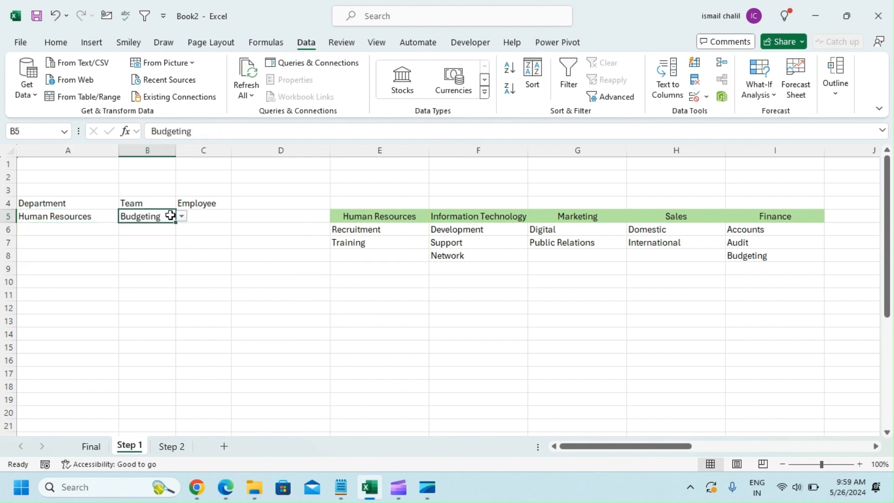
left_click(181, 216)
left_click(154, 239)
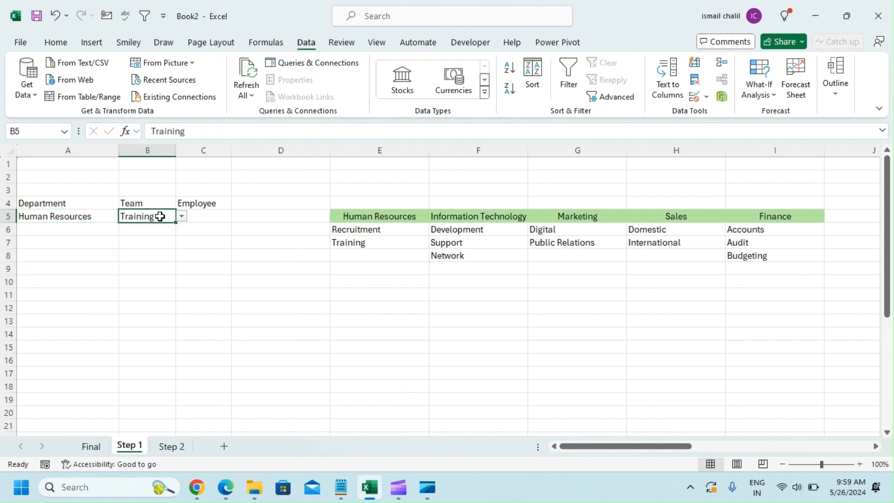
Step: Switch the team in B5 to Recruitment and back to Training, and examine the entries in its drop-down list
left_click(182, 218)
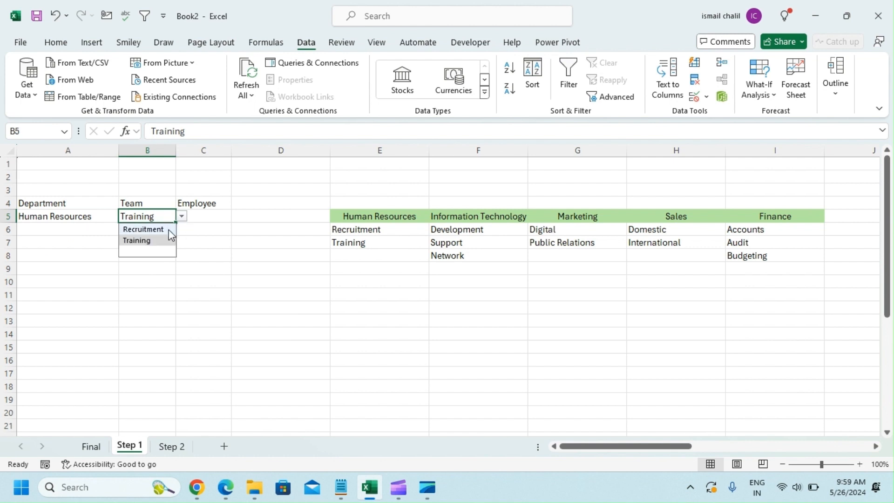
left_click(166, 230)
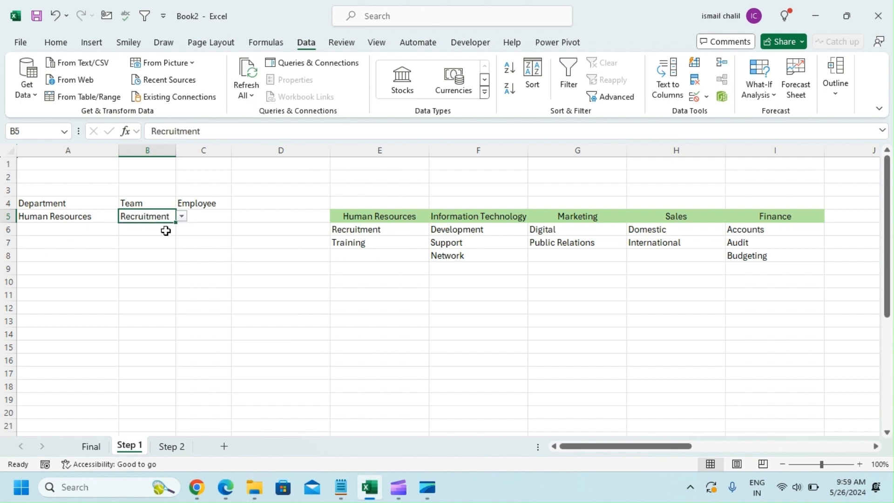
left_click(181, 216)
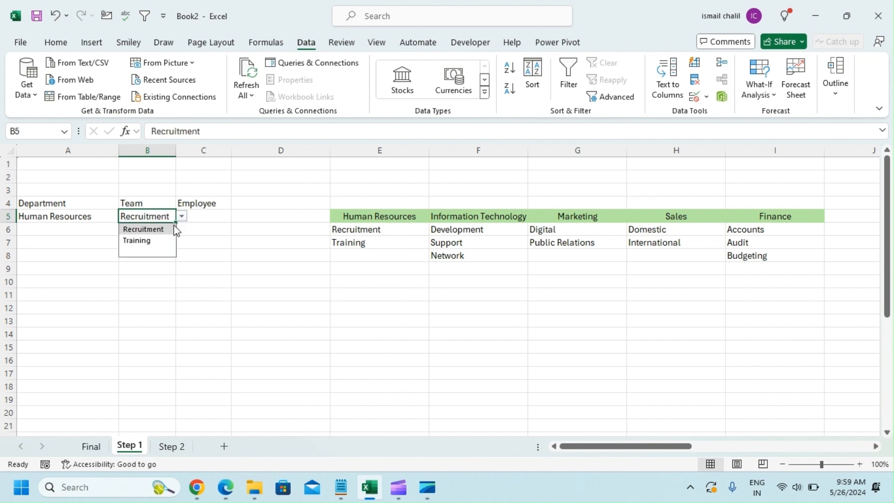
left_click(155, 238)
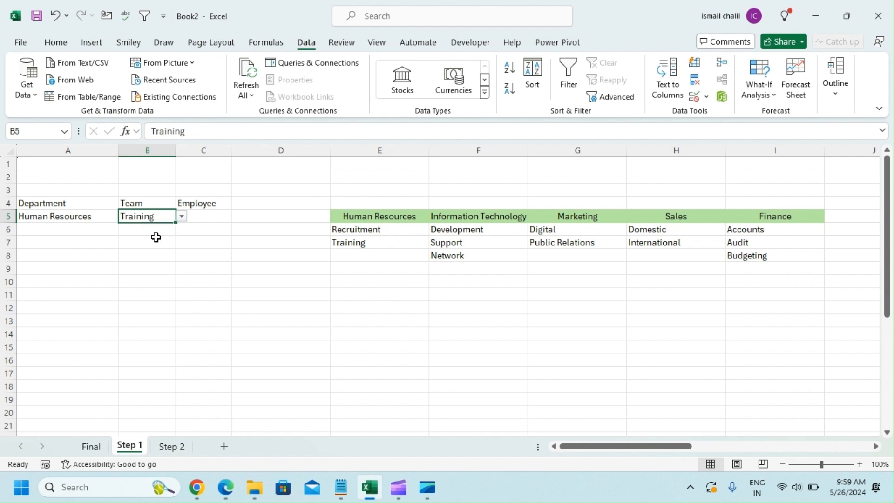
left_click(203, 267)
left_click(139, 216)
left_click(182, 217)
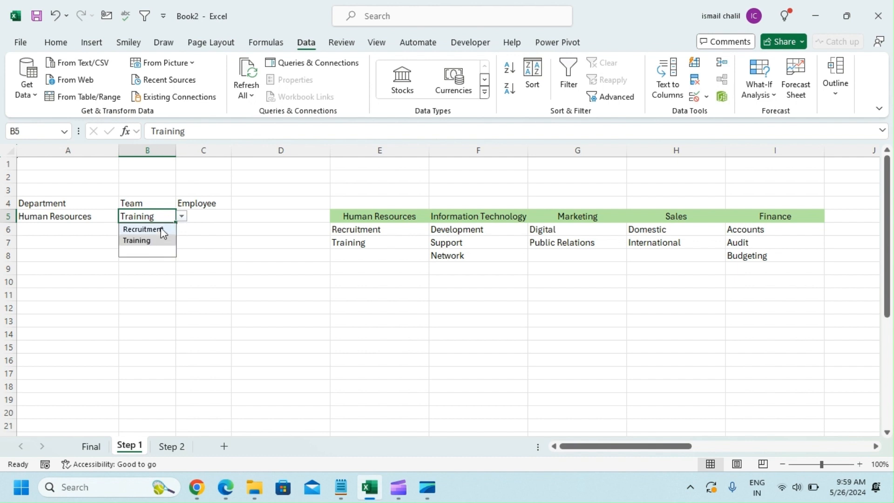
Step: Choose Recruitment as the team in B5, and open the Step 2 sheet
left_click(157, 231)
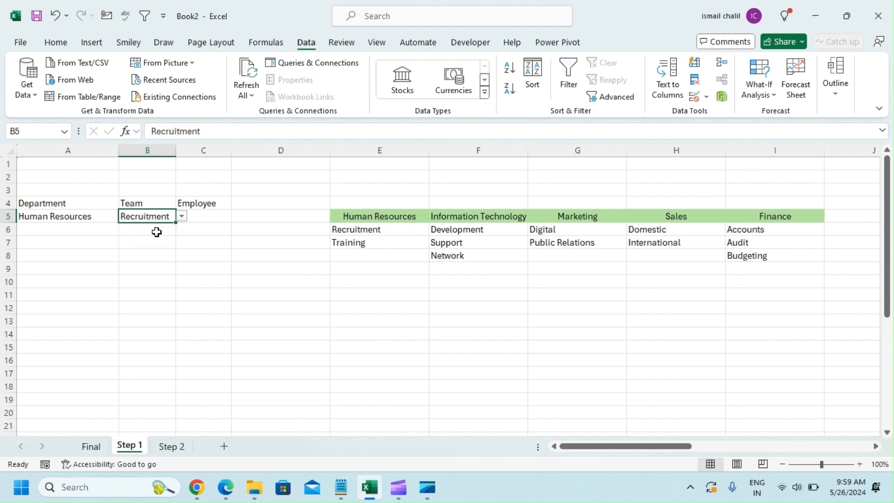
left_click(204, 218)
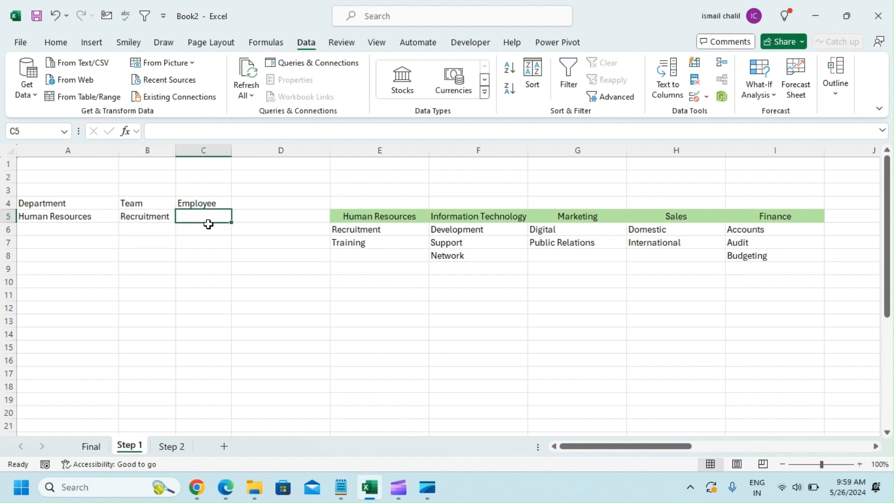
left_click(178, 448)
left_click(293, 307)
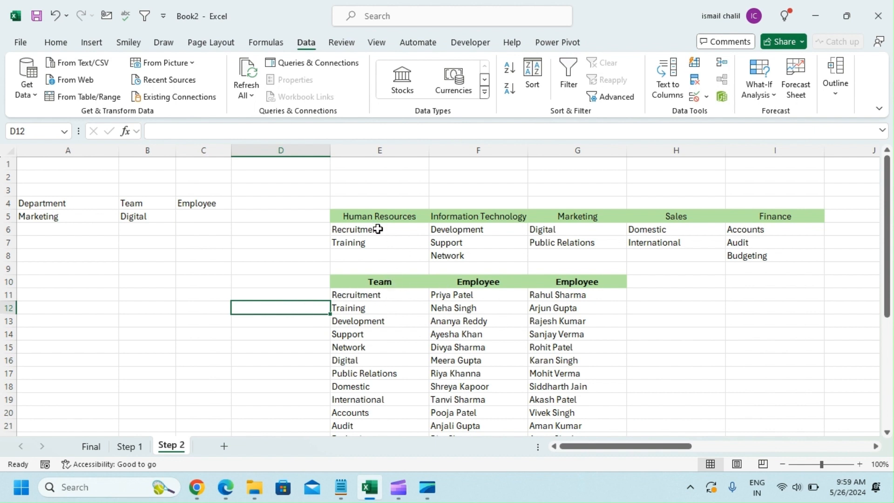
Step: Examine how the teams under the department headers match the Team and Employee table starting at row 10
left_click_drag(377, 230, 378, 245)
left_click_drag(373, 293, 373, 387)
left_click_drag(368, 230, 729, 259)
left_click_drag(389, 296, 376, 372)
left_click(344, 320)
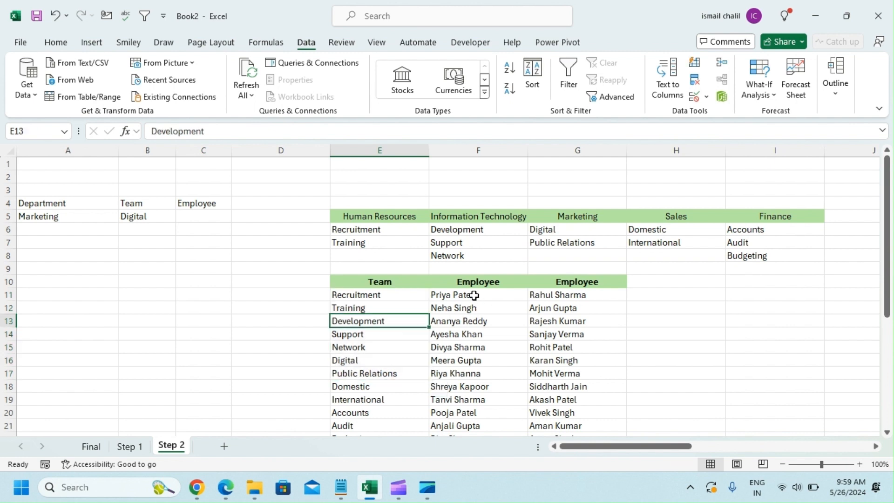
left_click(473, 295)
left_click(379, 293)
left_click(452, 297)
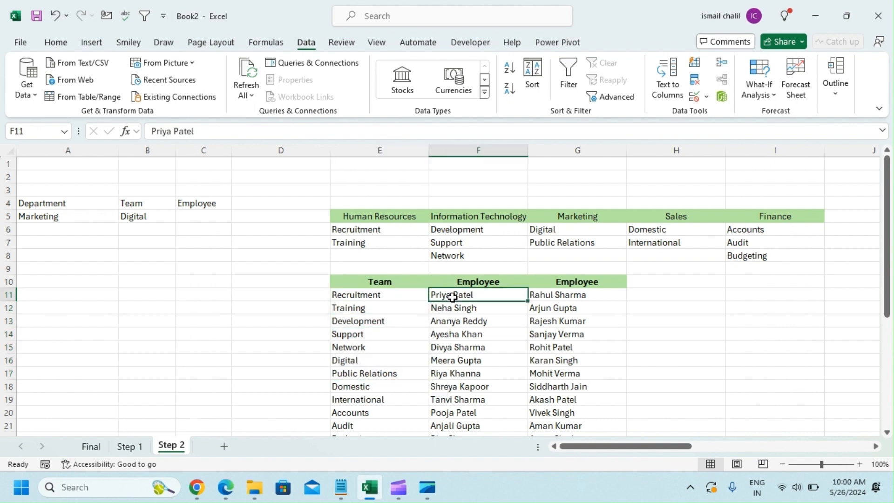
left_click(585, 296)
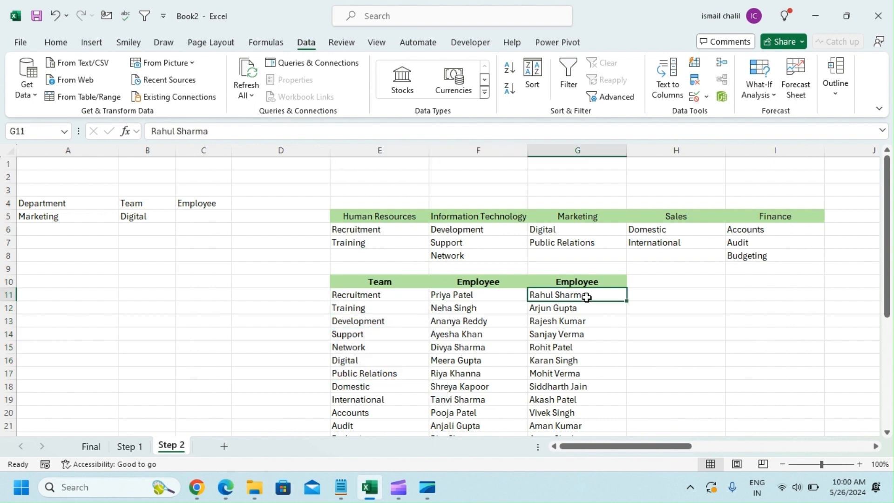
left_click(656, 299)
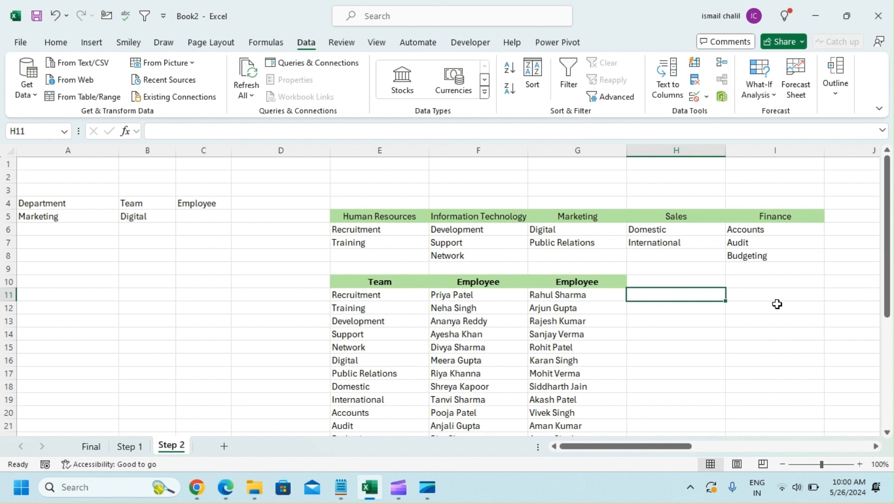
Step: Check the existing drop-downs in A5 and B5, and clear the department in A5
left_click(76, 217)
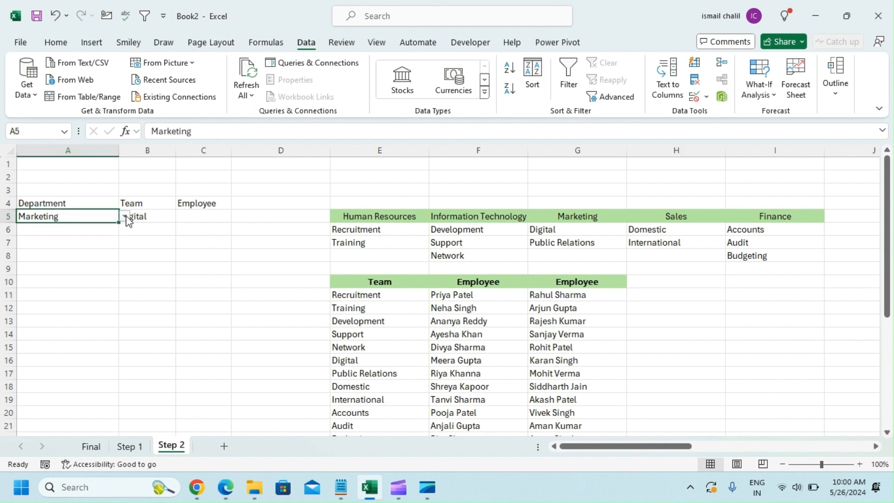
left_click(152, 217)
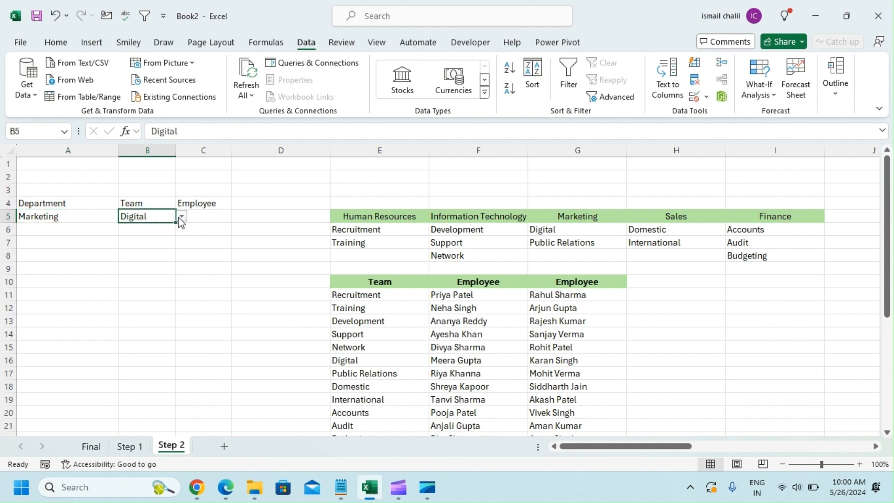
left_click(179, 216)
left_click(181, 216)
left_click(205, 218)
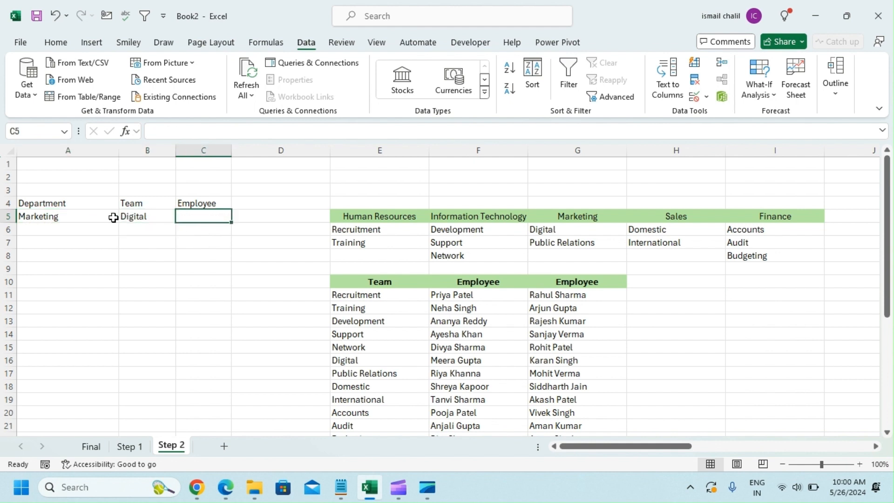
left_click(93, 215)
key("Delete")
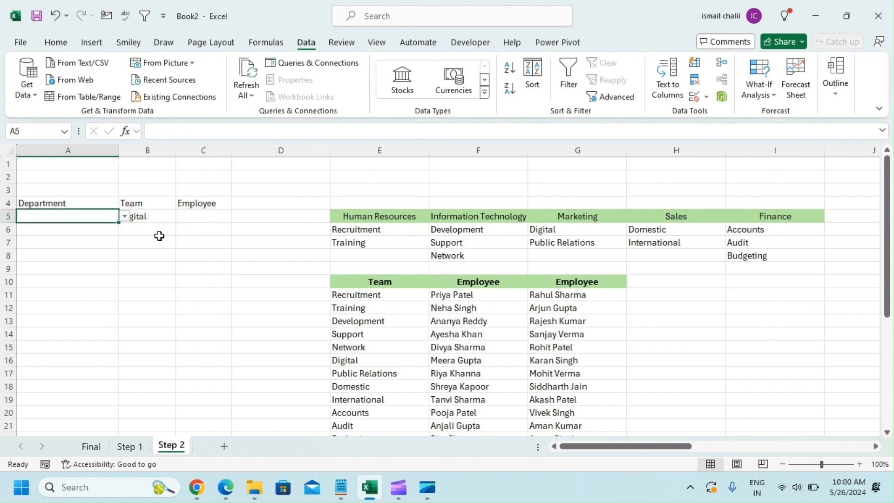
Step: Review the data validation of A5, keeping the list source =Dept
left_click(160, 216)
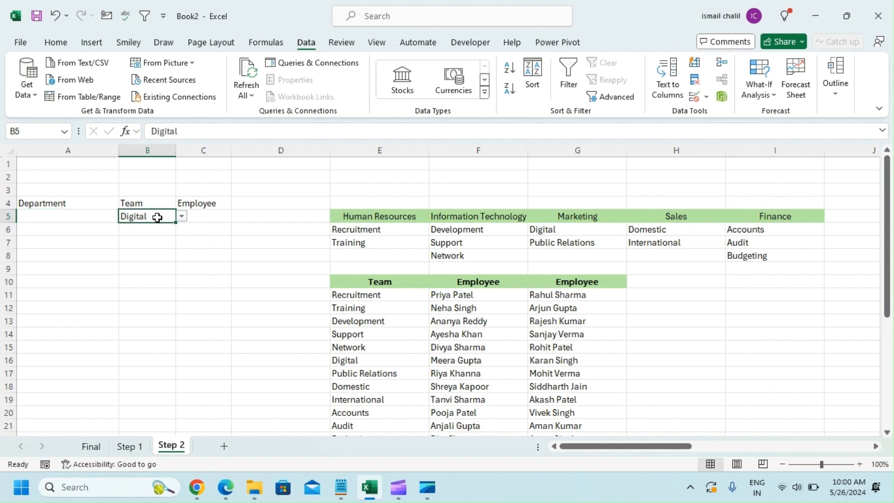
left_click(89, 217)
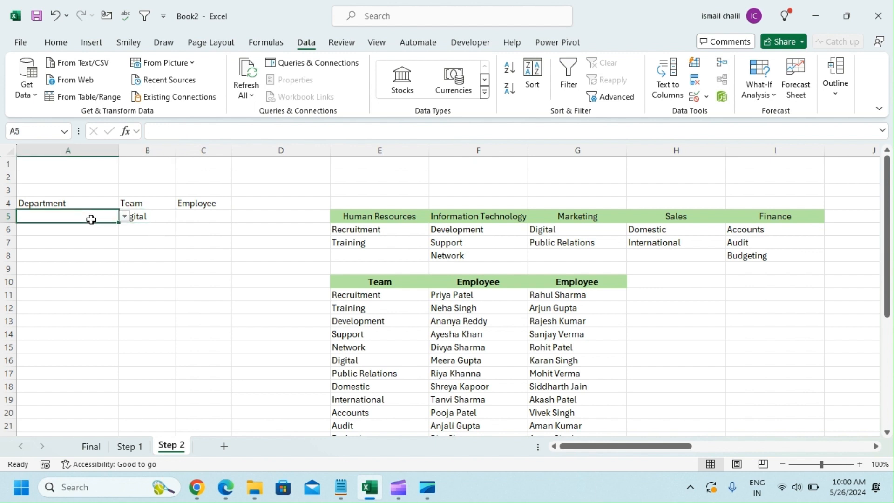
left_click(694, 96)
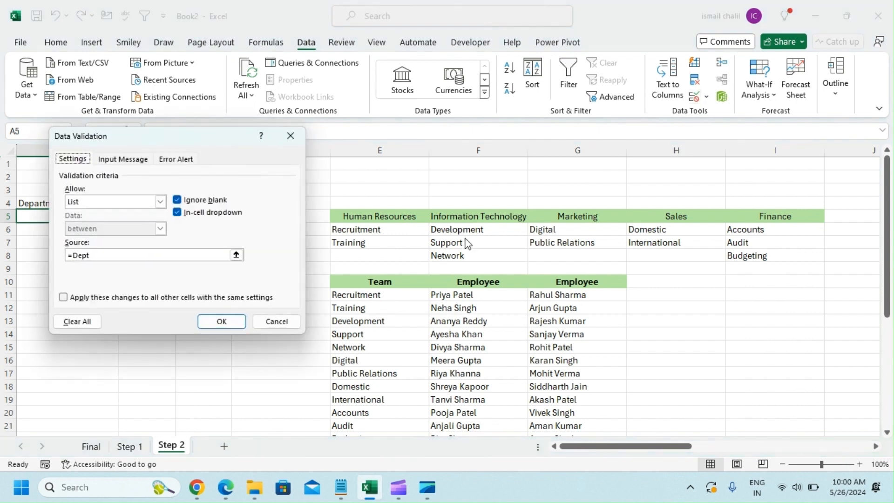
left_click(222, 321)
Step: Choose Information Technology as the department in A5 and Support as the team in B5
left_click(125, 216)
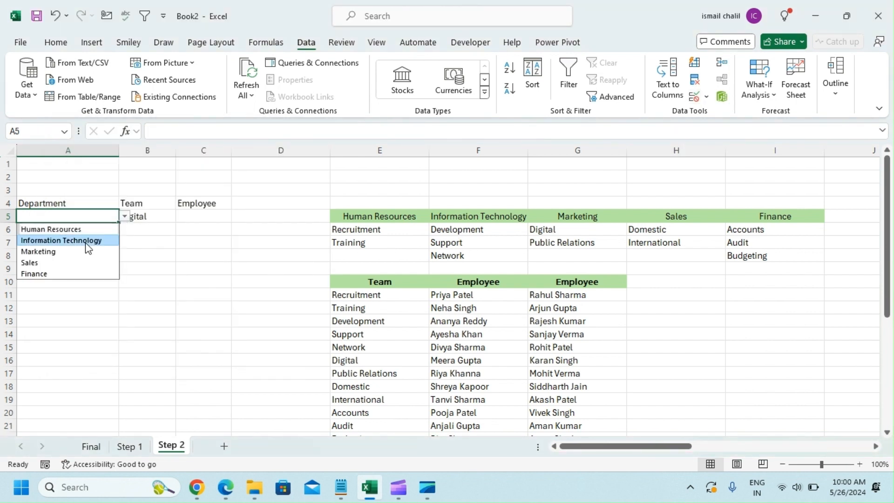
left_click(85, 240)
left_click(144, 219)
left_click(183, 217)
left_click(164, 217)
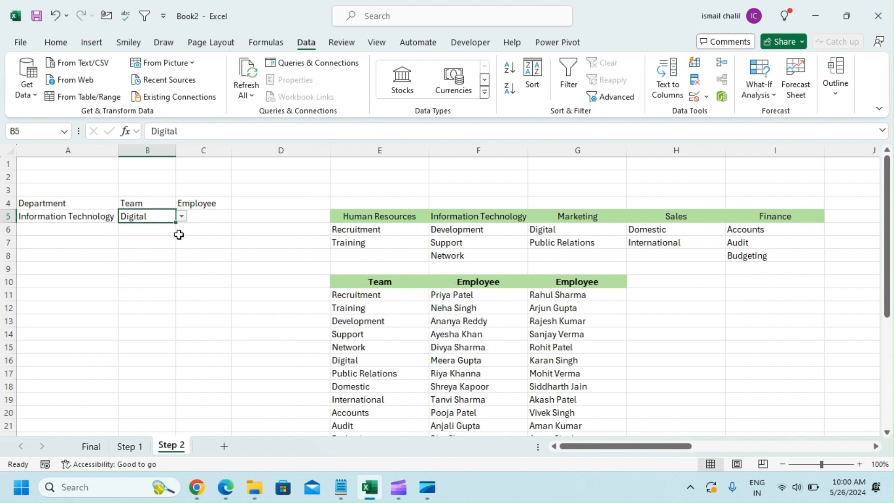
left_click(183, 216)
left_click(153, 239)
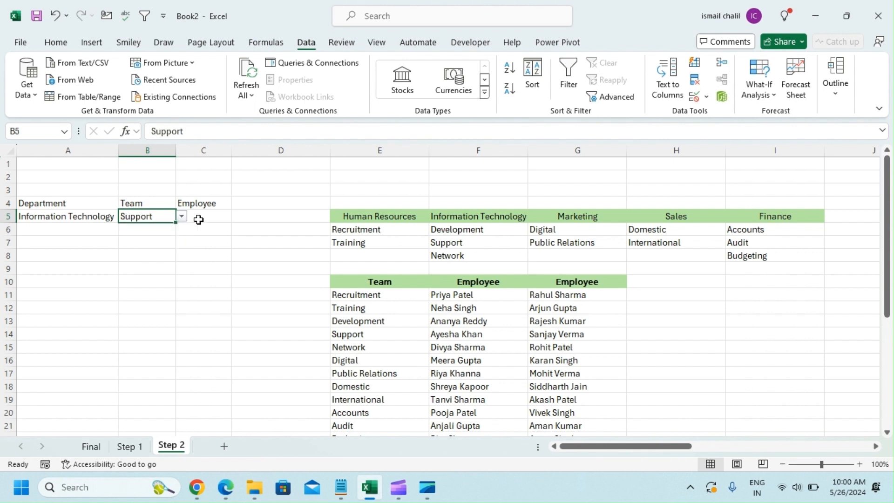
Step: Enter =XLOOKUP(B5,E11:E22,F11:G22) in C5 to return the employees of the selected team
left_click(197, 217)
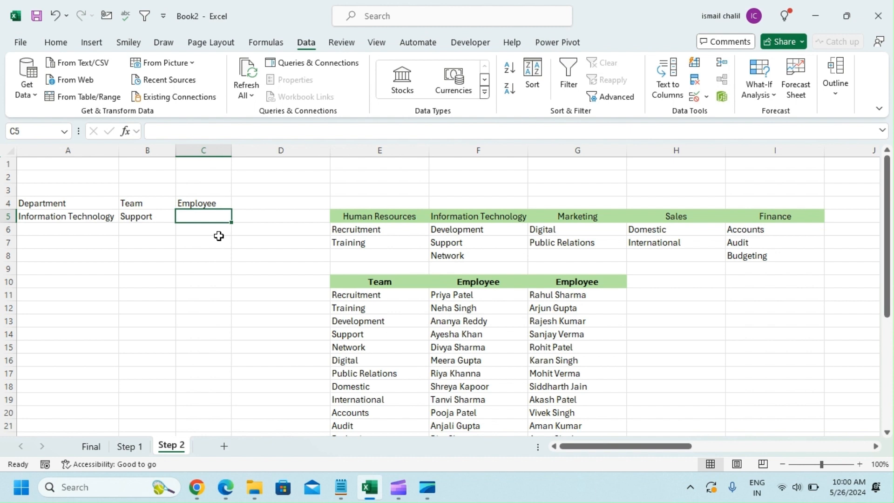
type("=xl")
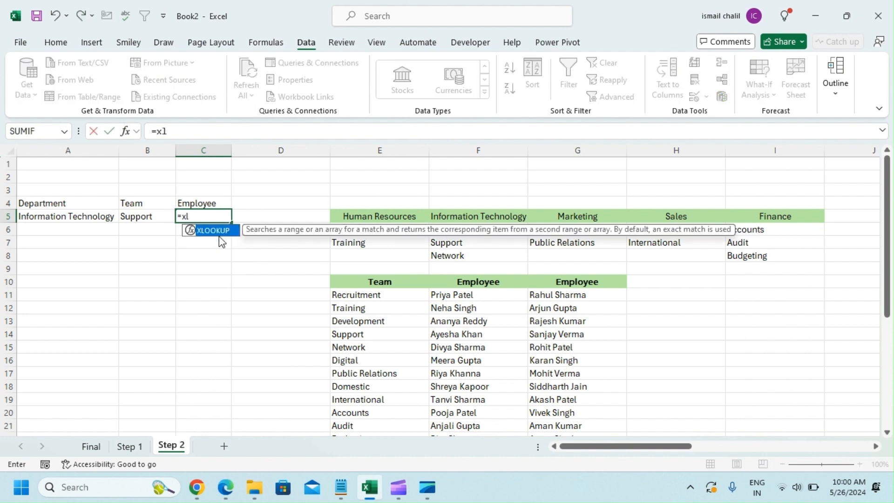
key("Tab")
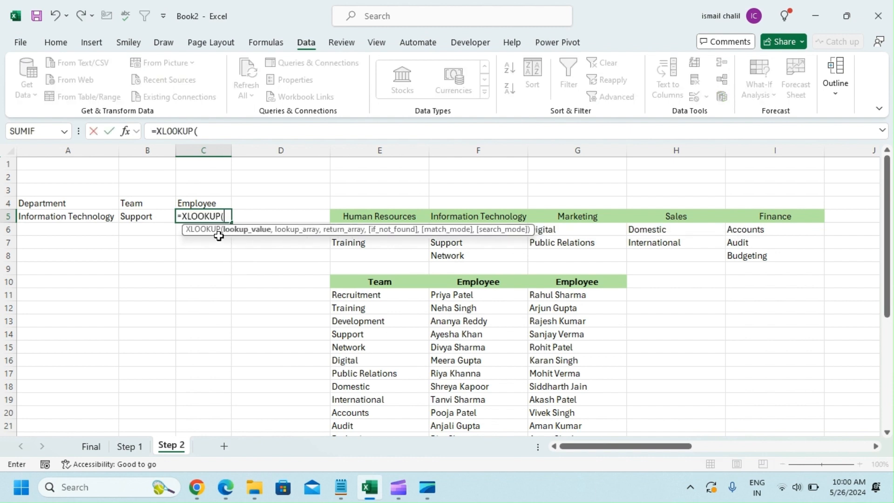
left_click(147, 217)
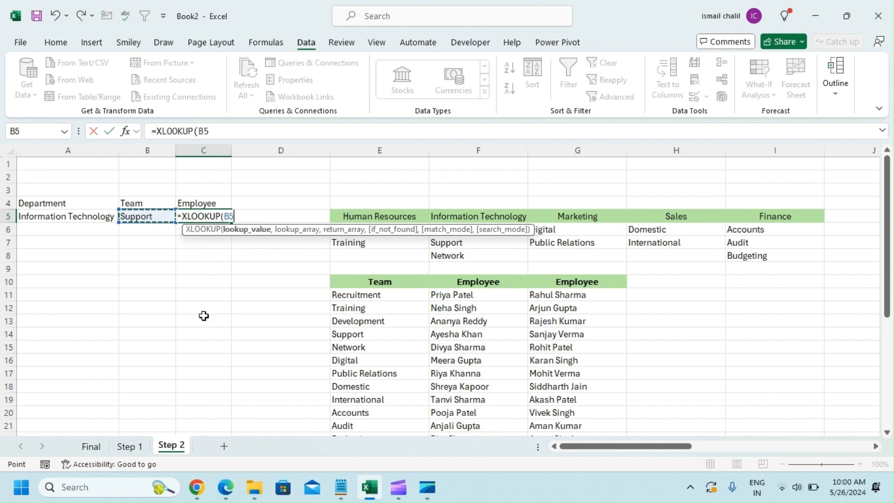
type(",")
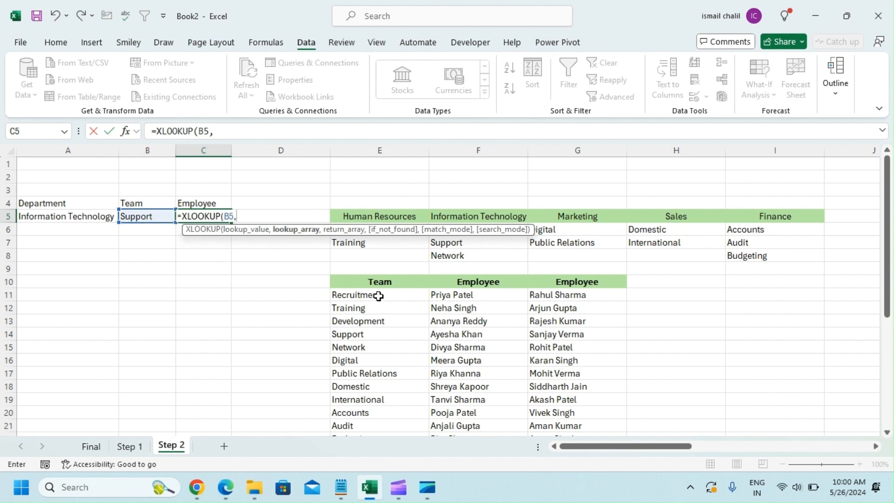
left_click_drag(379, 293, 391, 415)
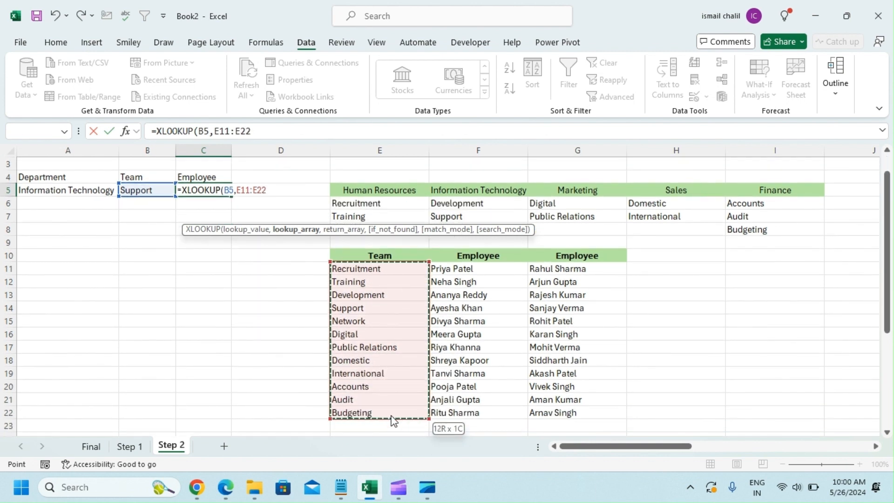
type(",")
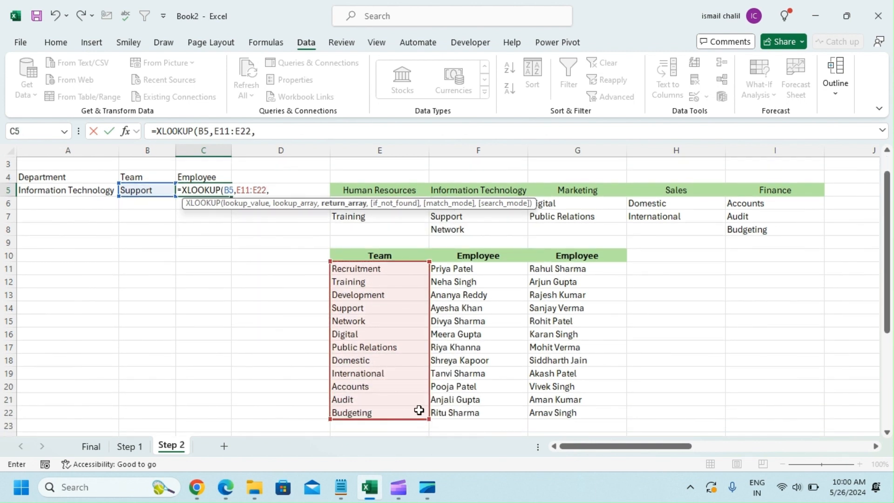
left_click_drag(460, 268, 593, 415)
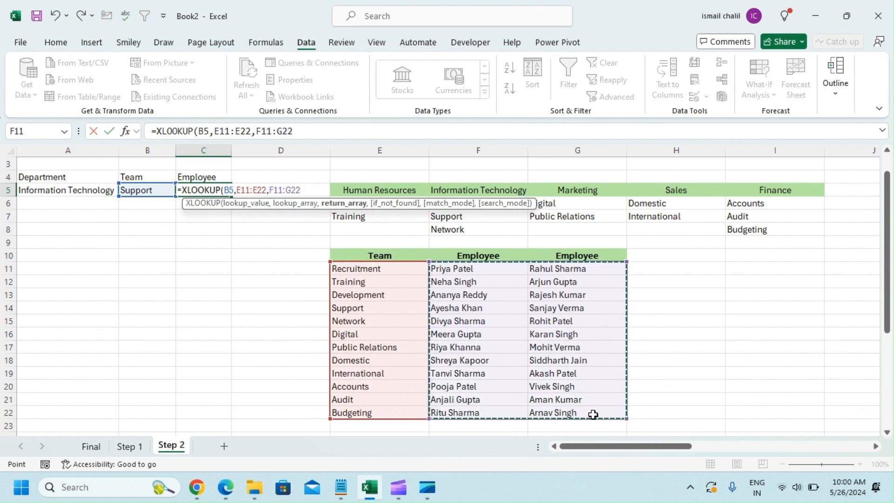
type(")")
key("Return")
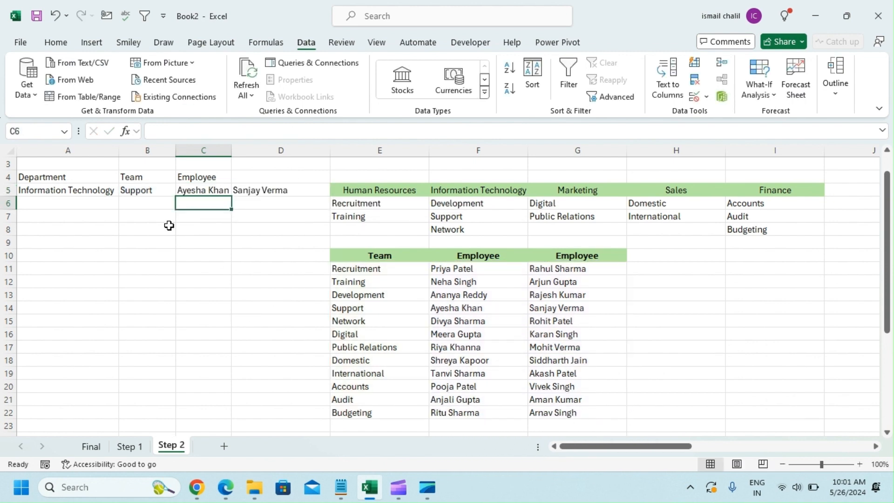
Step: Test the lookup by choosing Development in B5 and comparing the result with the Development row of the employee table
left_click(150, 189)
left_click(181, 191)
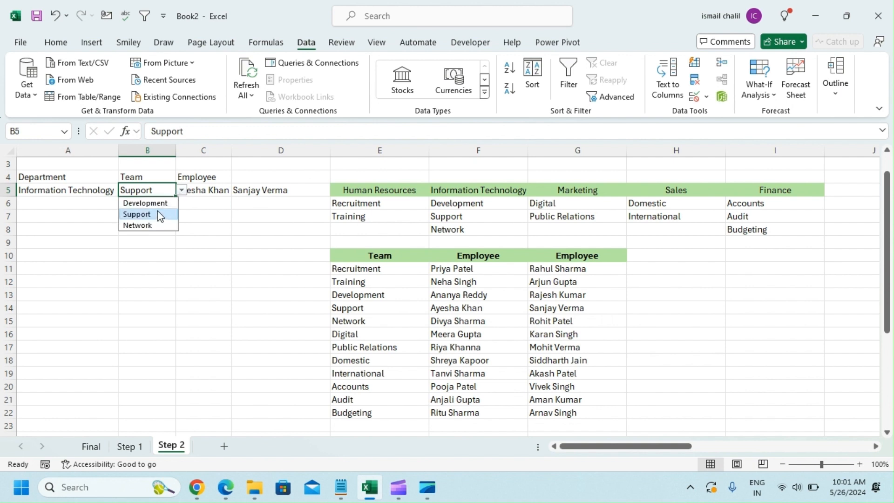
left_click(161, 204)
left_click(213, 195)
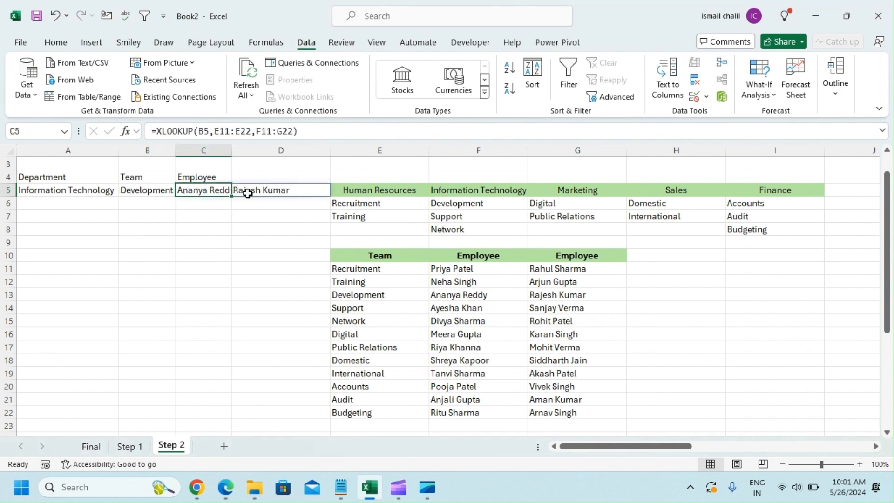
left_click_drag(368, 298, 551, 296)
Step: Switch the team in B5 to Network and compare the returned employees with the Network row of the table
left_click(141, 187)
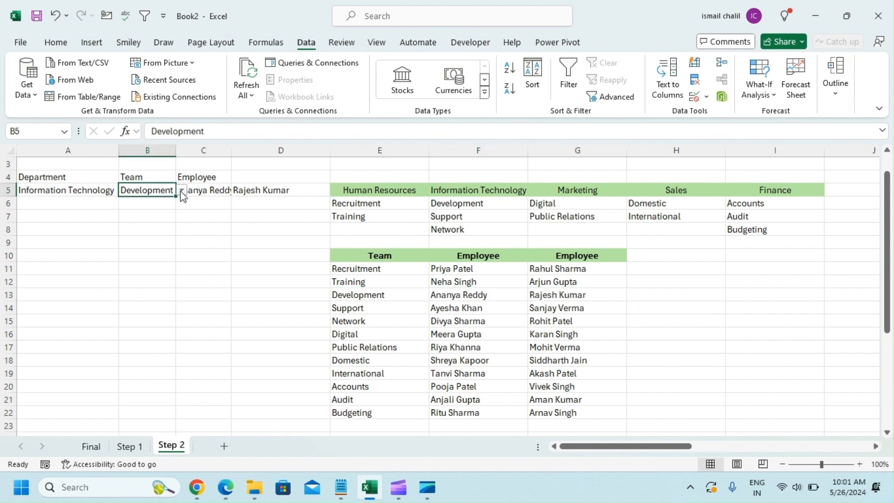
left_click(181, 190)
left_click(148, 225)
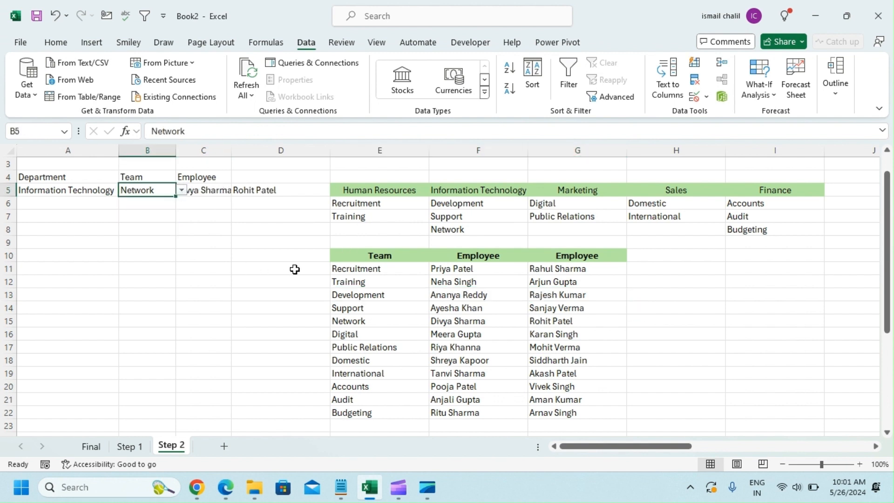
left_click(194, 214)
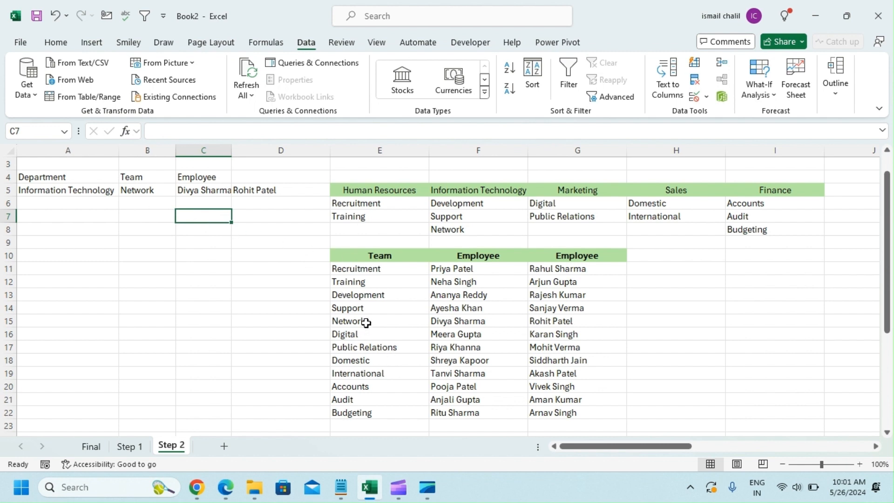
left_click_drag(366, 321, 564, 320)
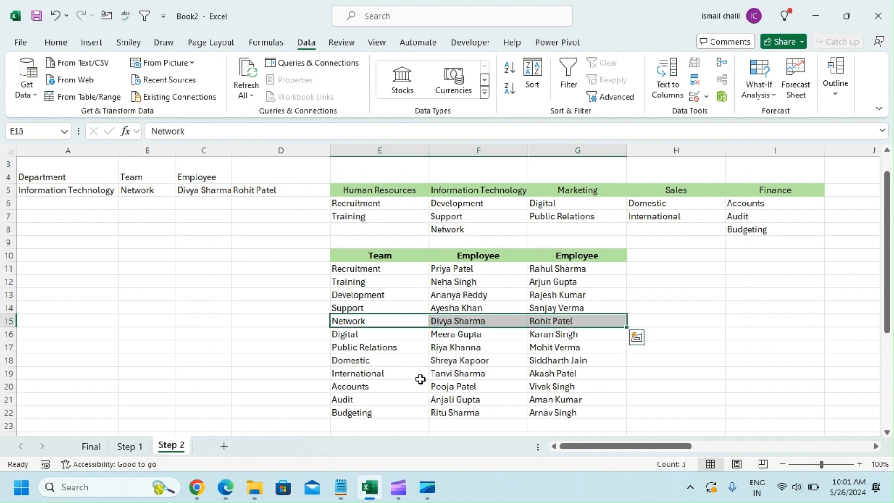
left_click(209, 282)
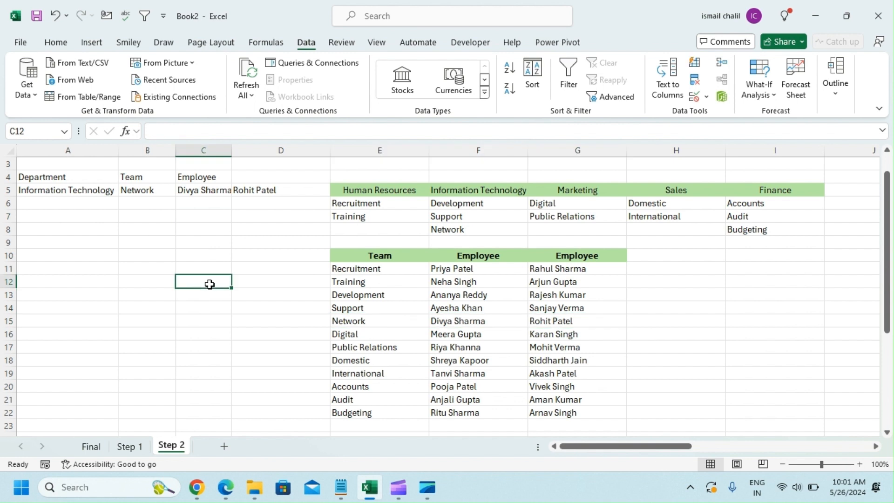
Step: Clear the formula from C5 and set the cell's data validation to allow a List
left_click(208, 191)
key("Delete")
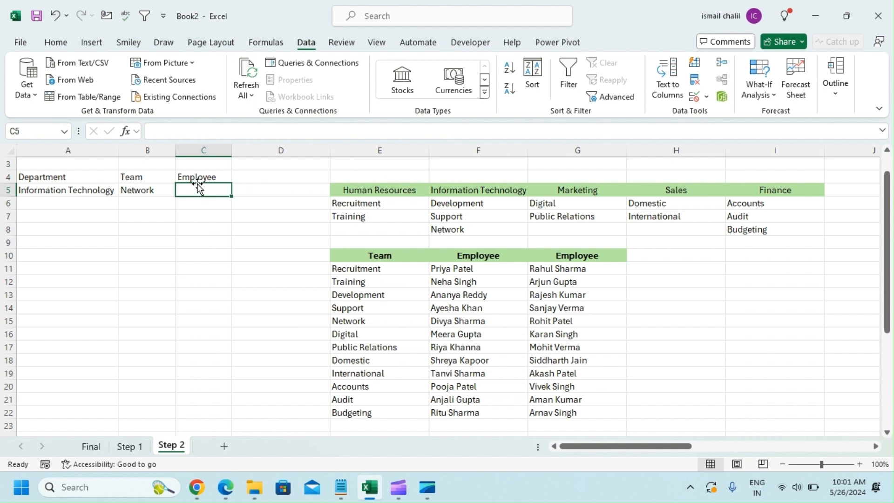
left_click(694, 98)
left_click(121, 202)
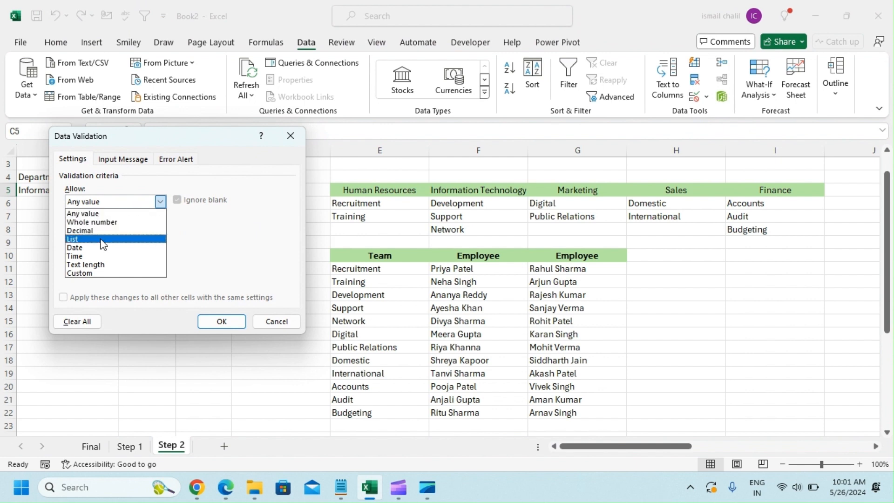
left_click(93, 236)
left_click_drag(168, 139, 446, 144)
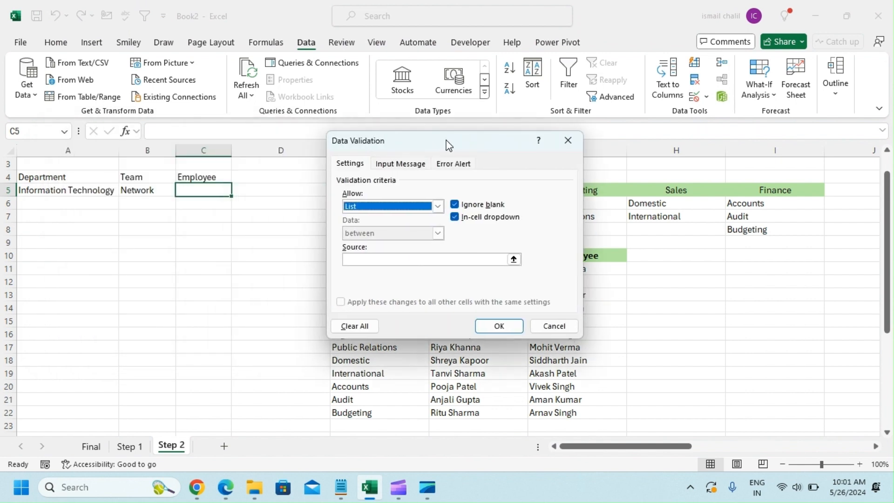
Step: Set the C5 list source to =XLOOKUP(B5,$E$11:$E$22,$F$11:$G$22) and apply the validation
left_click(389, 264)
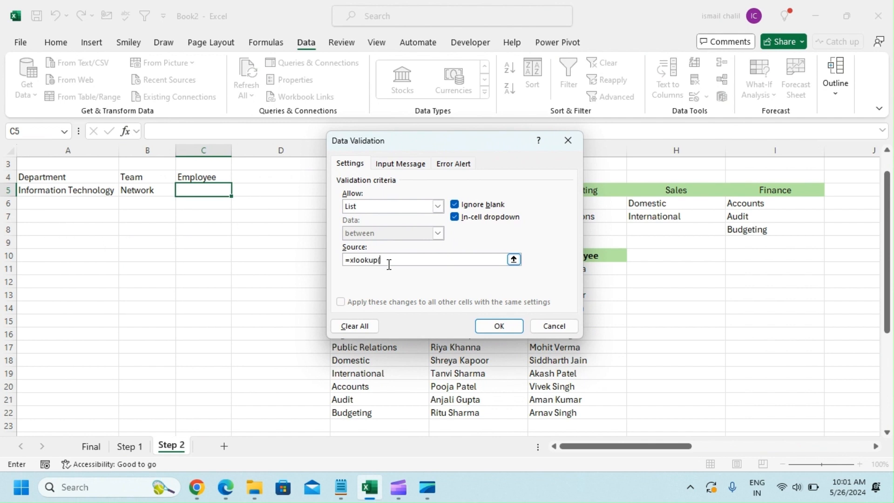
type("=xlookup(")
left_click(136, 190)
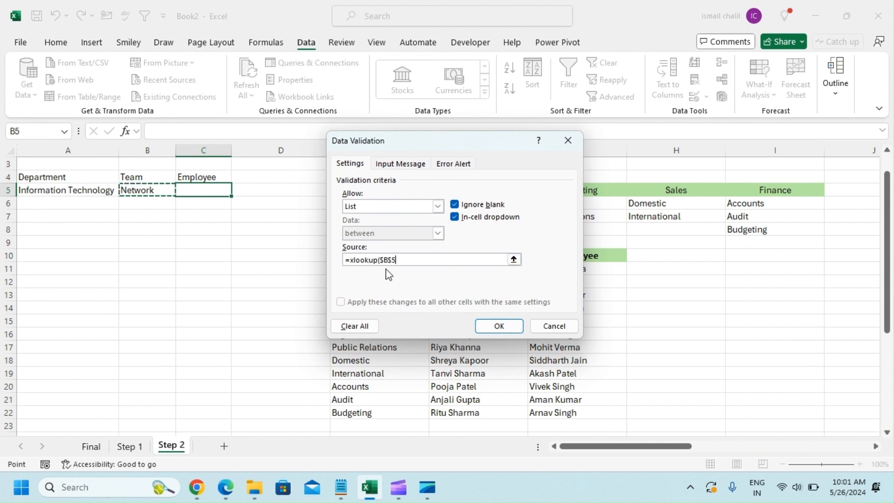
key("BackSpace")
key("BackSpace")
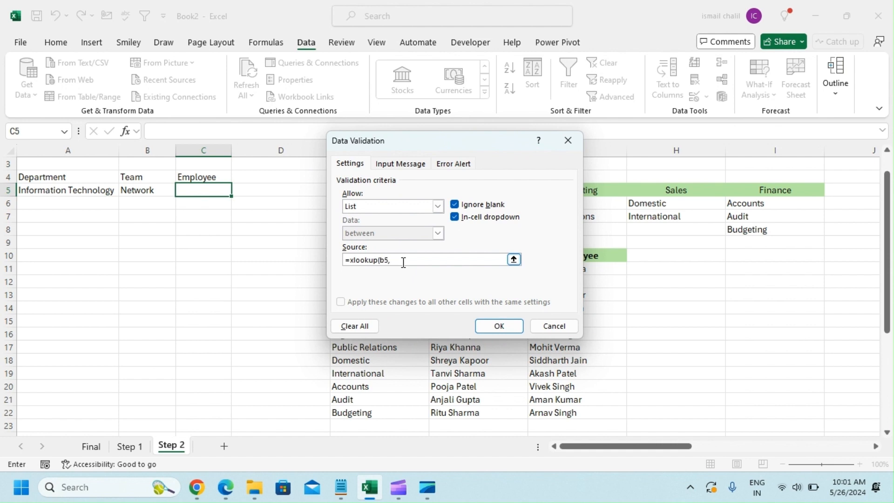
type("b5,")
left_click_drag(469, 141, 657, 141)
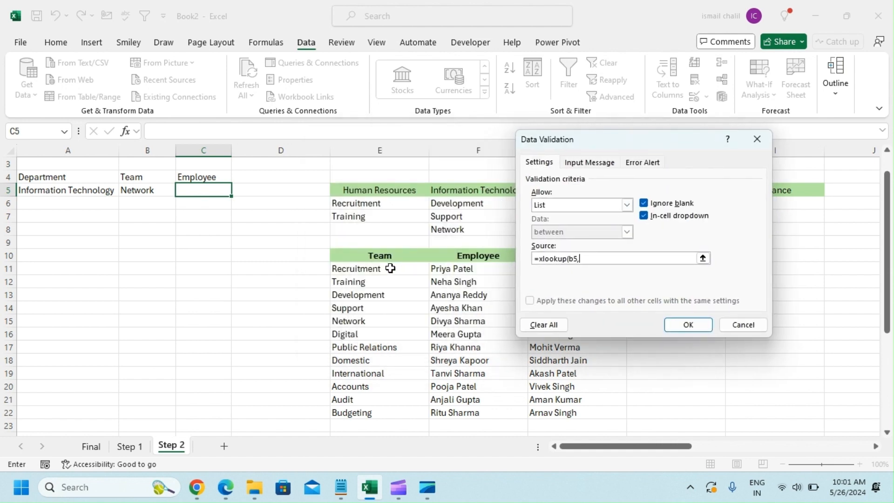
left_click_drag(390, 268, 373, 410)
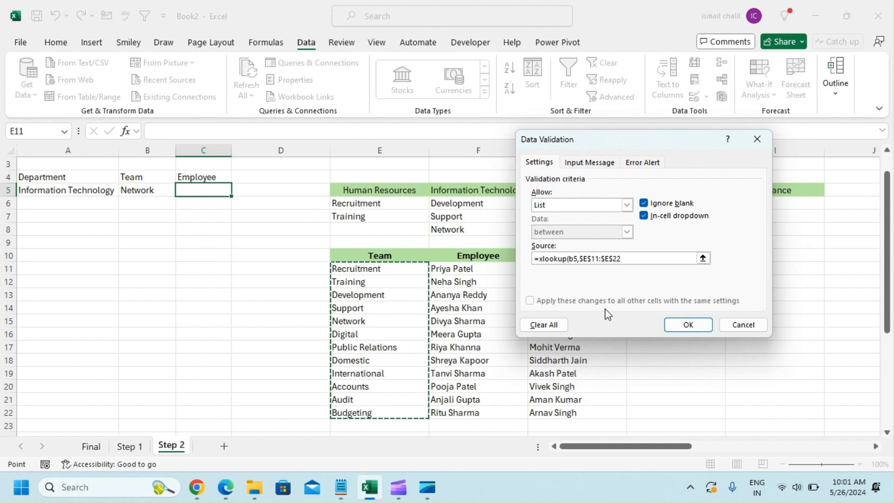
type(",")
left_click_drag(470, 268, 608, 414)
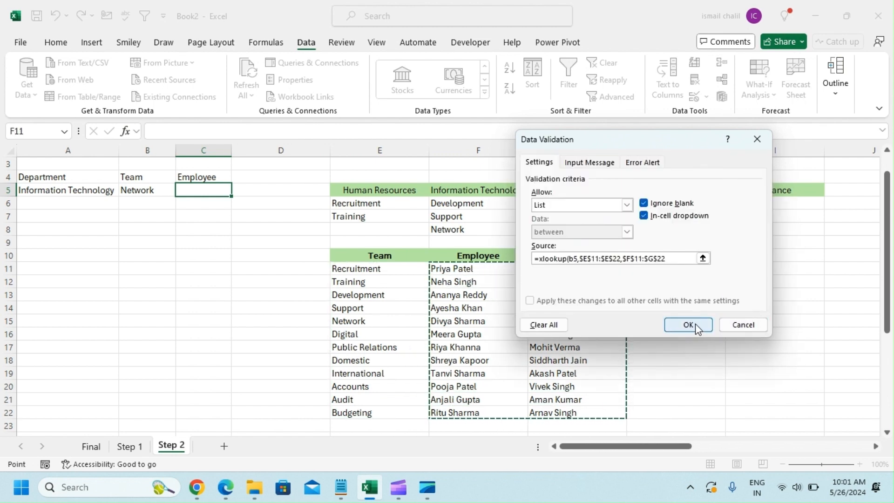
left_click_drag(655, 138, 345, 149)
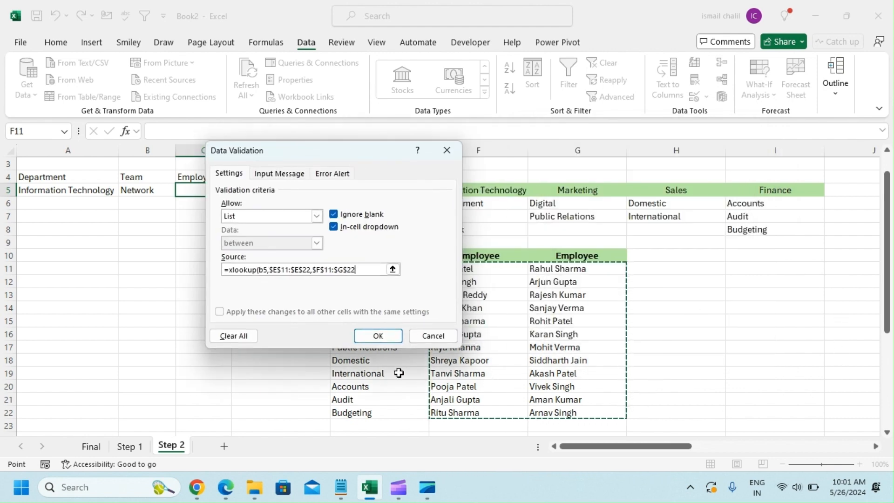
left_click(390, 337)
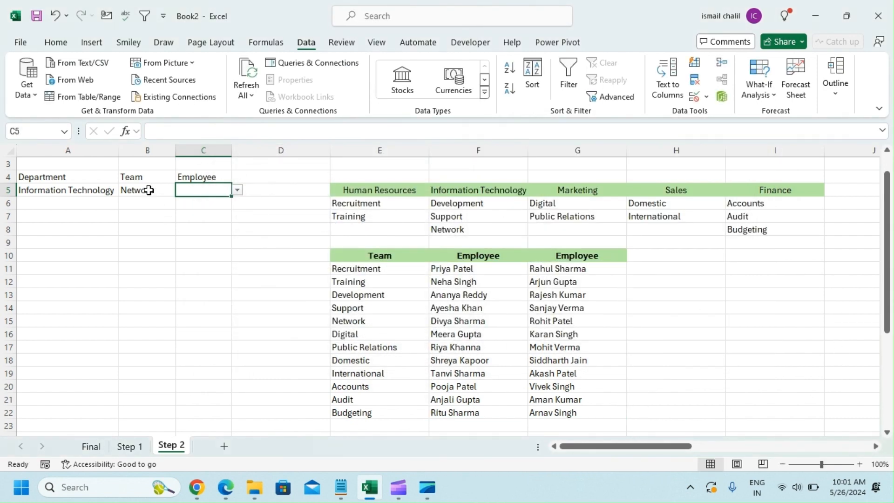
Step: Test the employee drop-down by choosing Support in B5, picking the second employee in C5 and comparing with the Support row
left_click(149, 189)
left_click(181, 191)
left_click(139, 214)
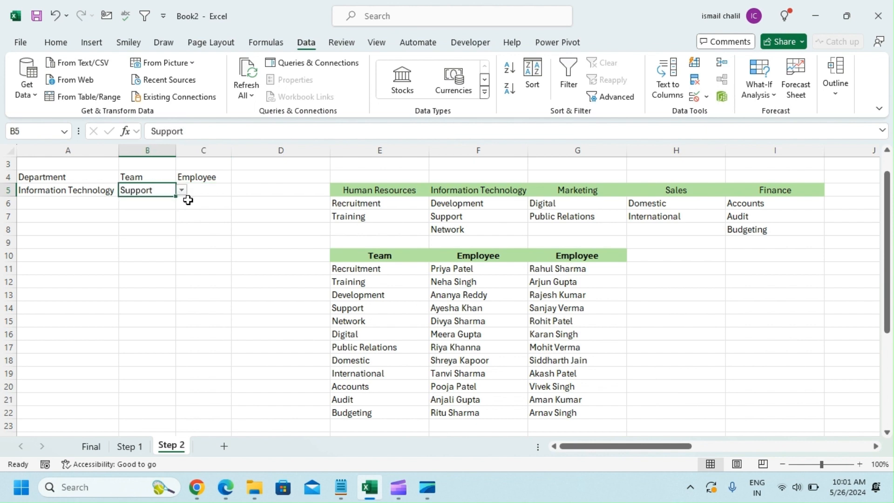
left_click(224, 191)
left_click(238, 192)
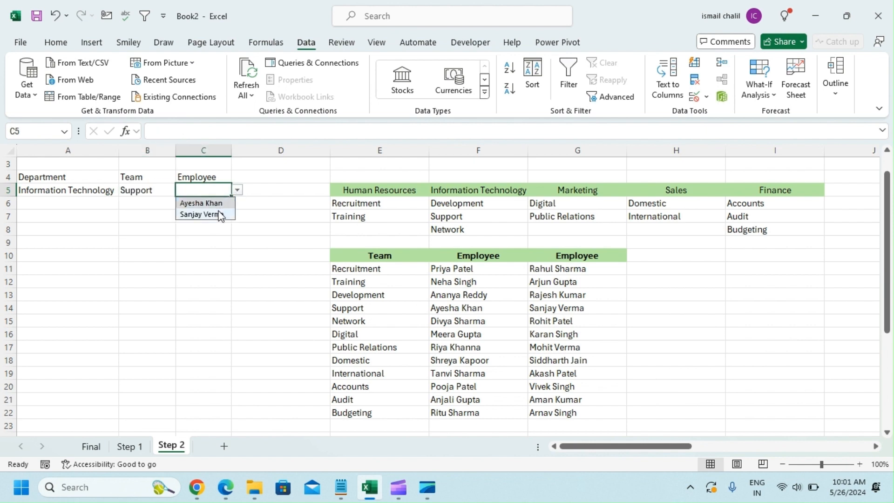
left_click(214, 214)
left_click_drag(355, 307, 544, 308)
Step: Switch the team in B5 to Development
left_click(154, 190)
left_click(181, 190)
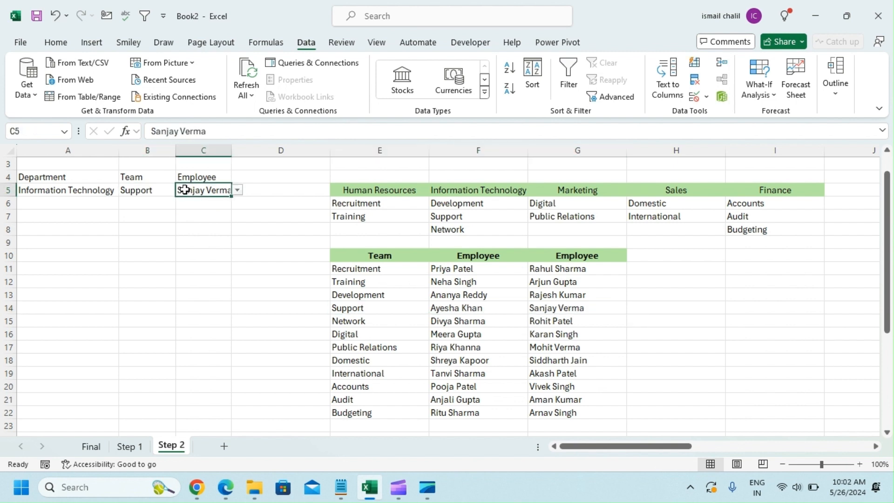
left_click(156, 191)
left_click(181, 190)
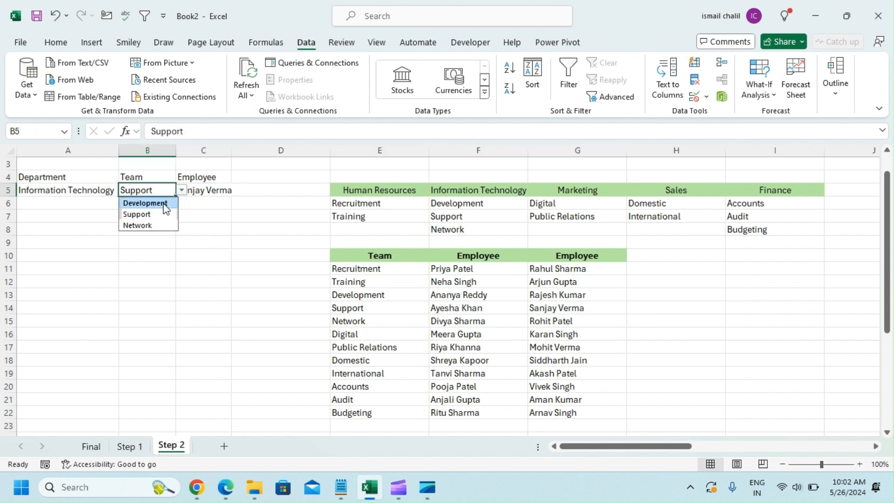
left_click(144, 202)
Step: Choose Human Resources as the department in A5 and Training as the team in B5
left_click(91, 189)
left_click(124, 189)
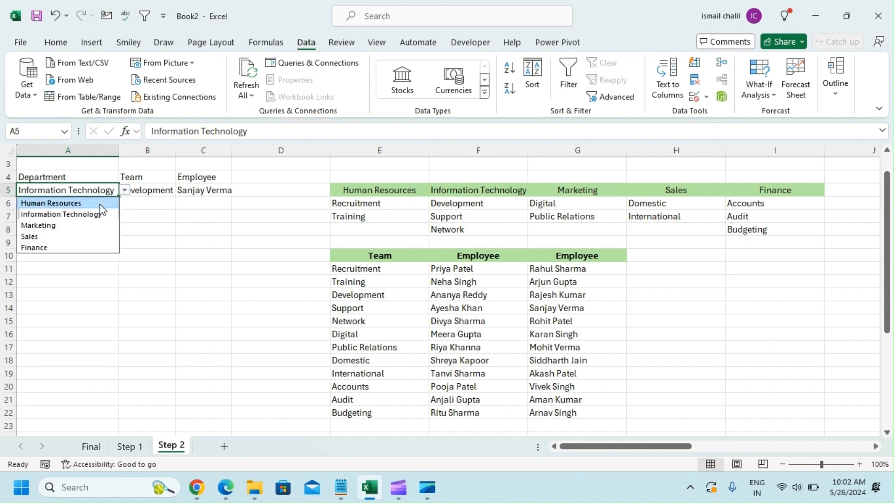
left_click(52, 202)
left_click(146, 191)
left_click(181, 191)
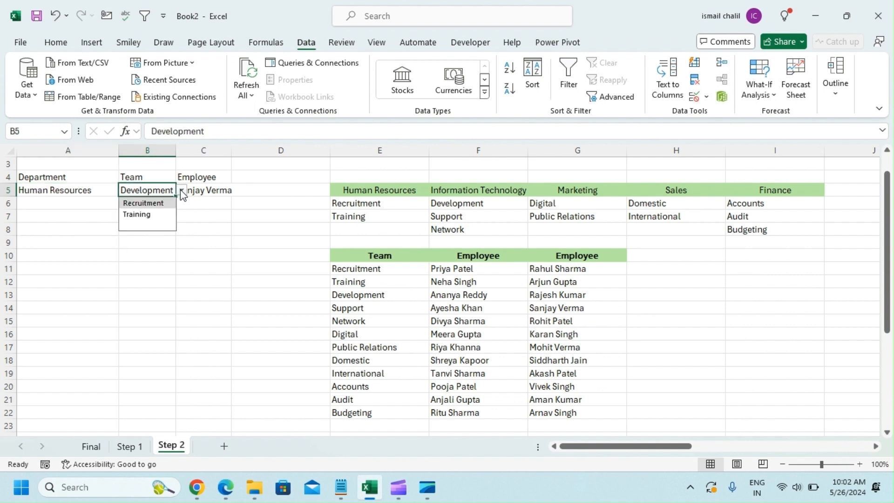
left_click(160, 218)
Step: Choose the second employee offered for the Training team in C5
left_click(212, 196)
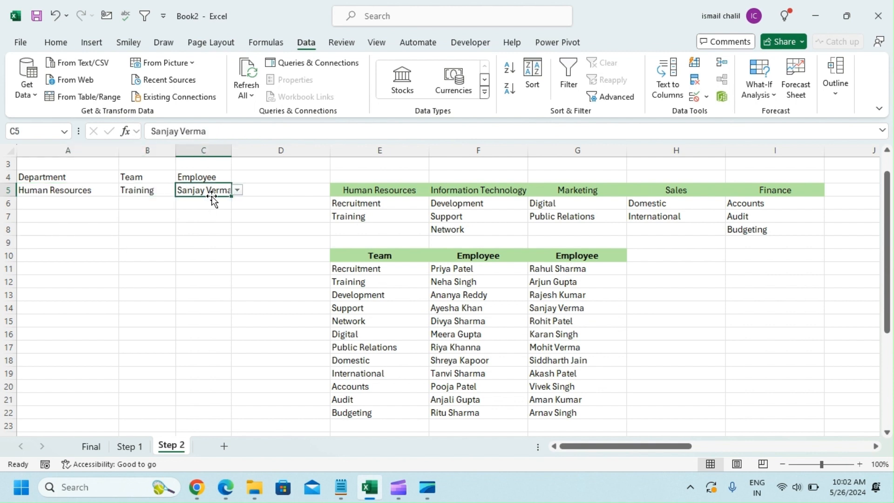
left_click(237, 191)
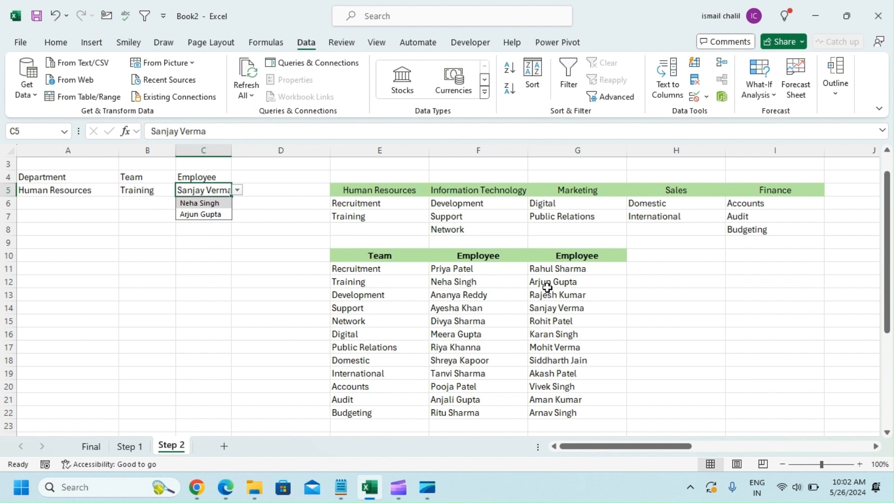
left_click(200, 214)
left_click(171, 216)
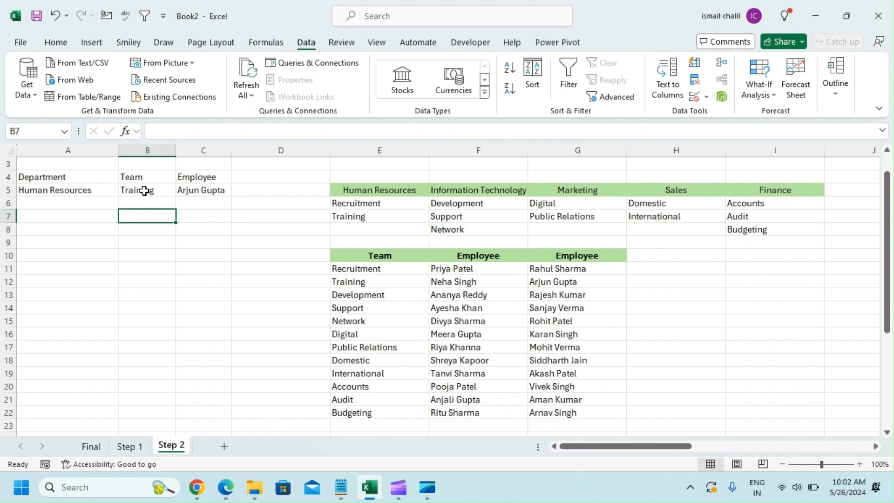
Step: Switch the department in A5 to Information Technology and select the team cell B5 to check its entry
left_click(102, 191)
left_click(126, 191)
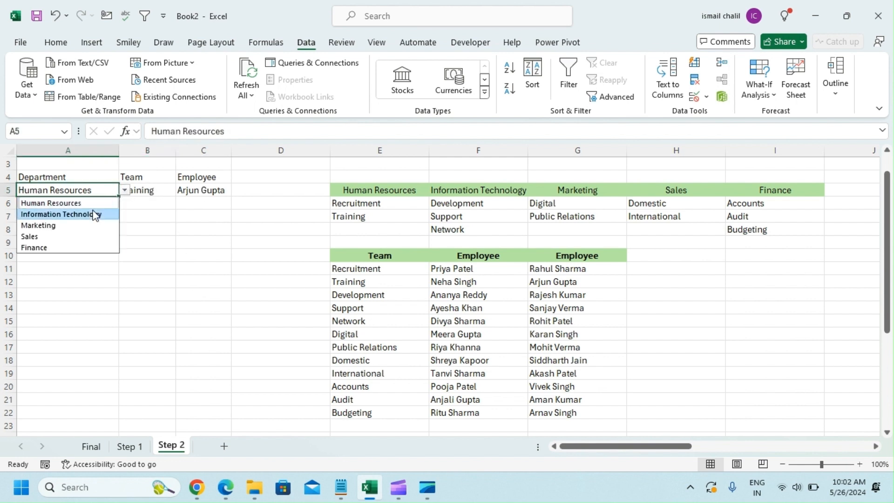
left_click(95, 214)
left_click(153, 191)
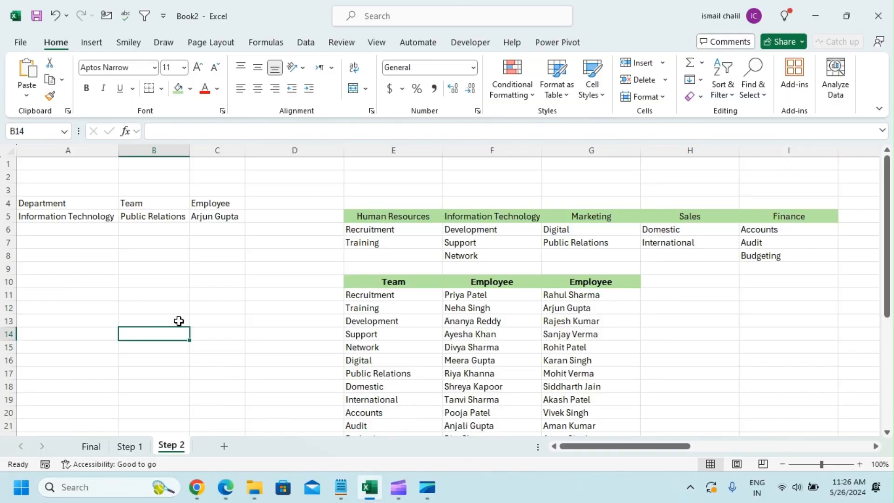
Step: Choose Marketing as the department in A5 and Digital as the team in B5
left_click(115, 218)
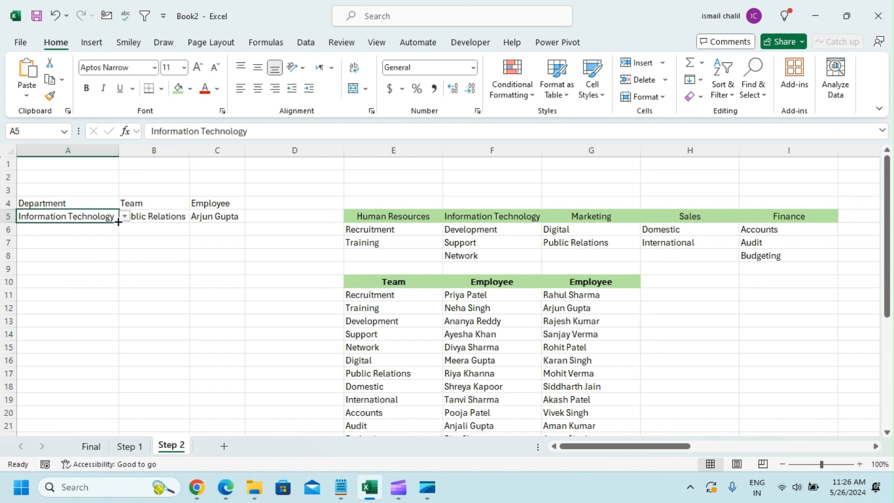
left_click(125, 216)
left_click(80, 247)
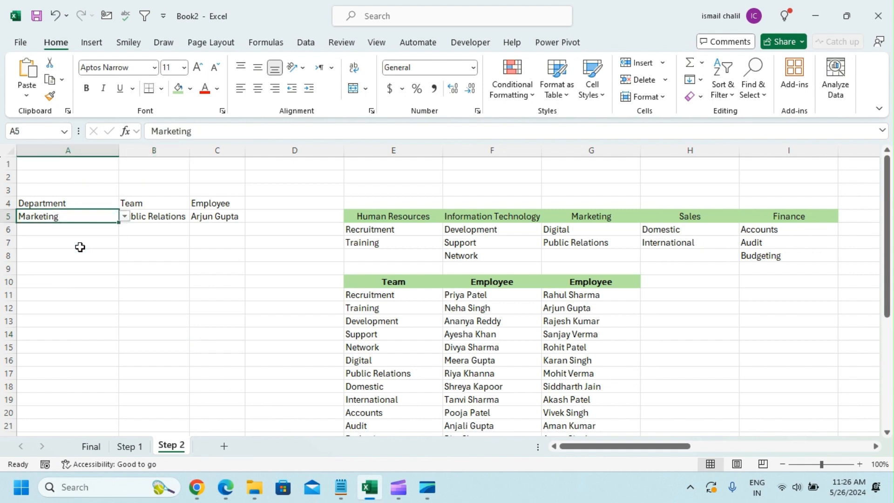
left_click(160, 221)
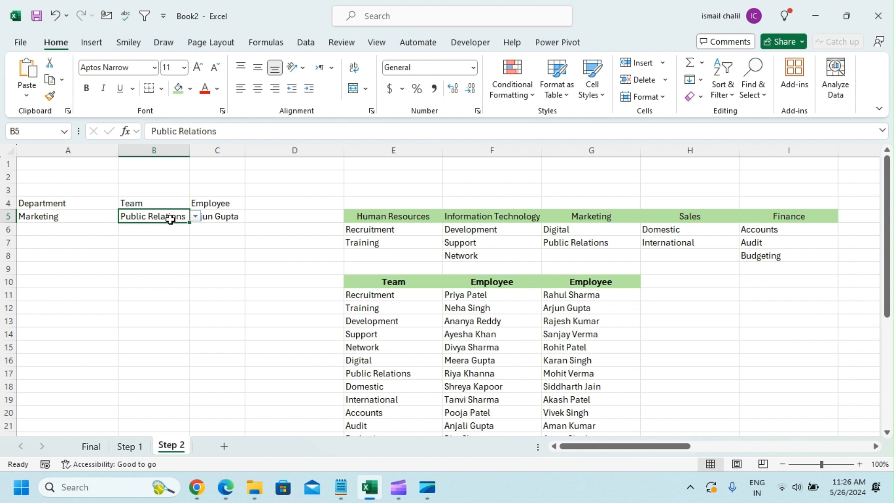
left_click(195, 217)
left_click(156, 230)
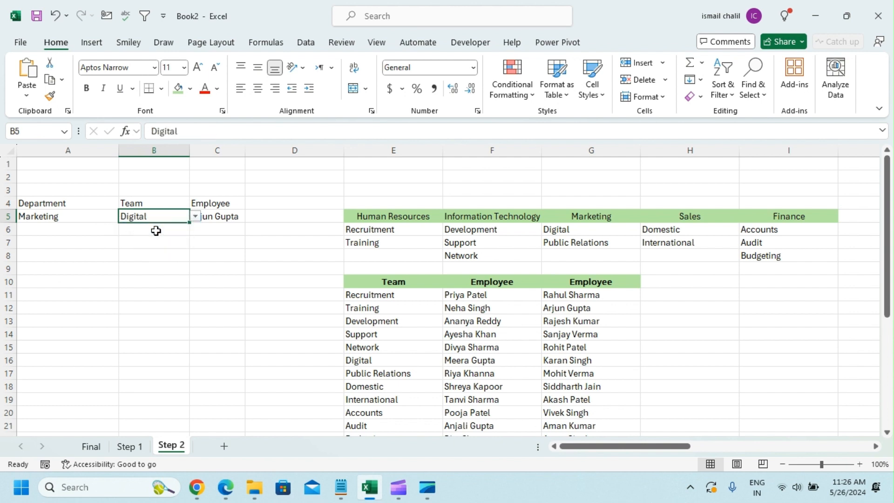
Step: Switch the department in A5 to Sales and select B5 to check whether its team still matches
left_click(96, 218)
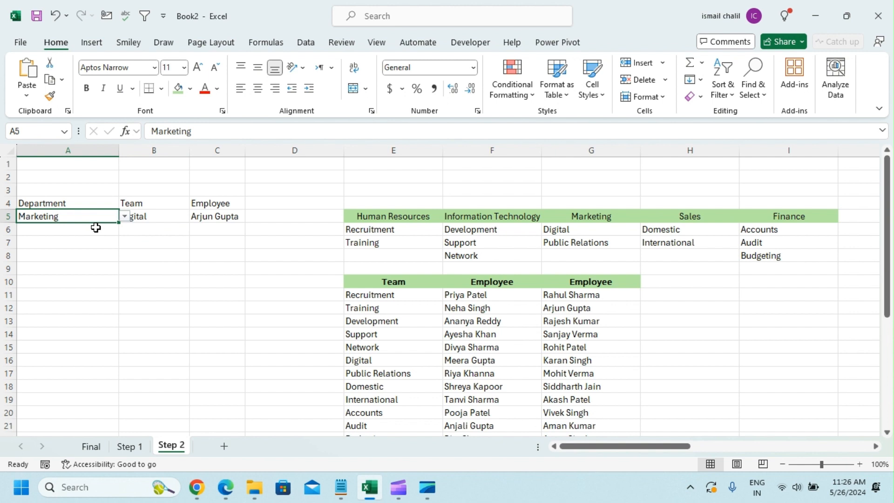
left_click(125, 216)
left_click(79, 263)
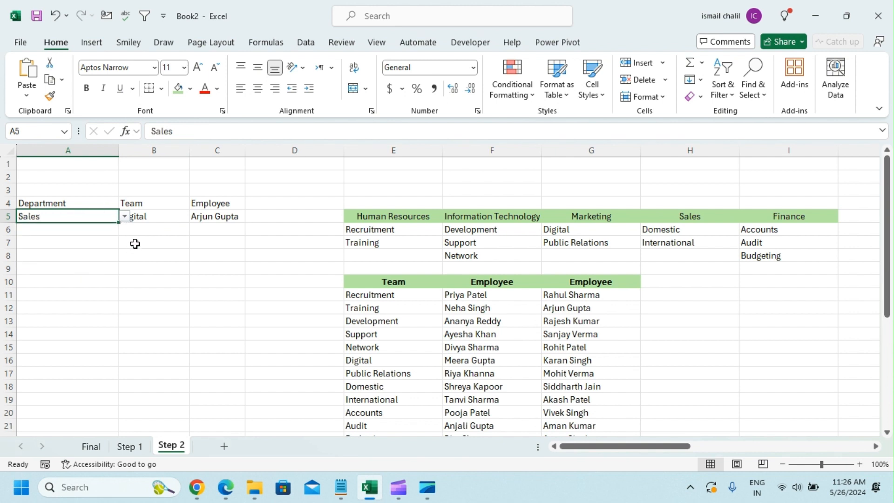
left_click(155, 217)
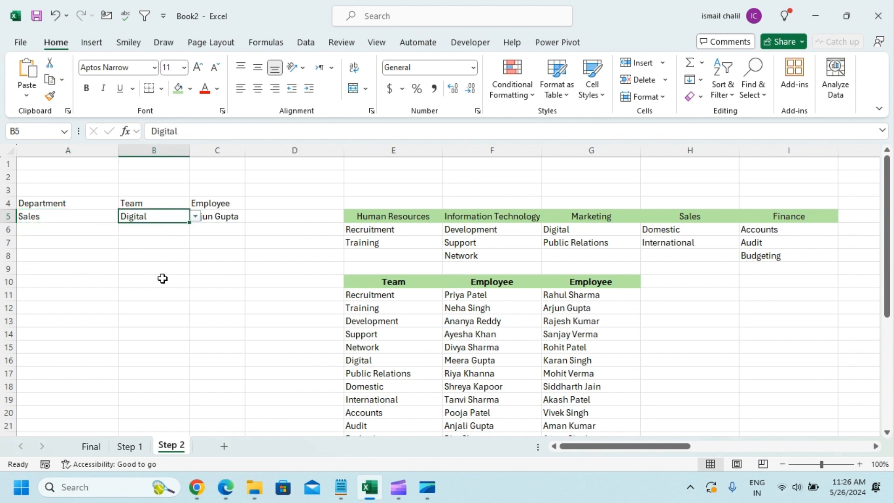
Step: Enter =XLOOKUP(A5,E5:I5,E6:I8) in B13 to return the teams of the selected department
left_click(165, 319)
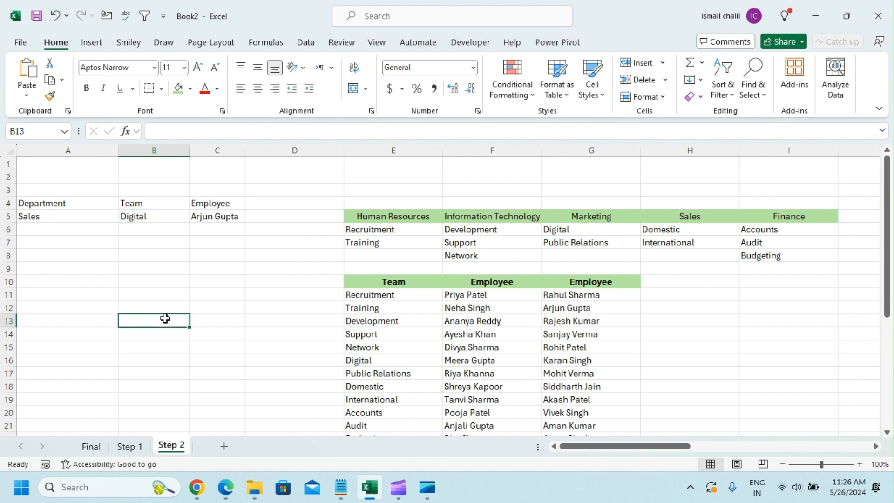
type("=")
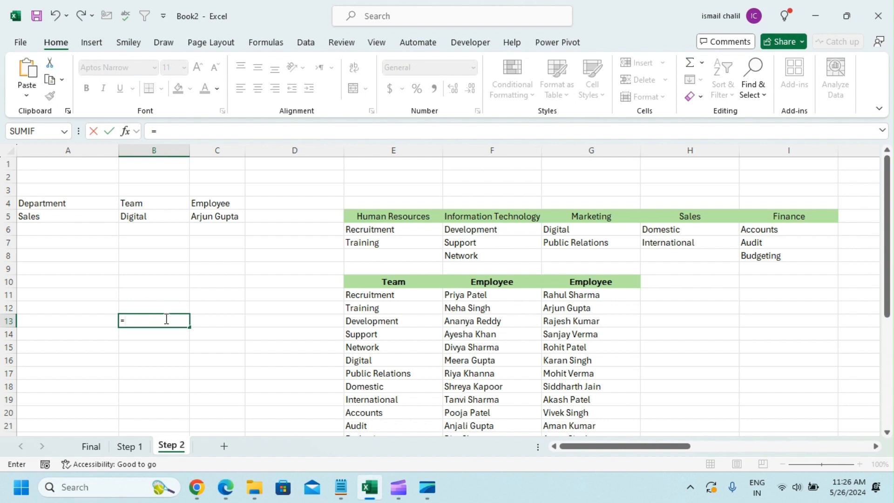
type("xl")
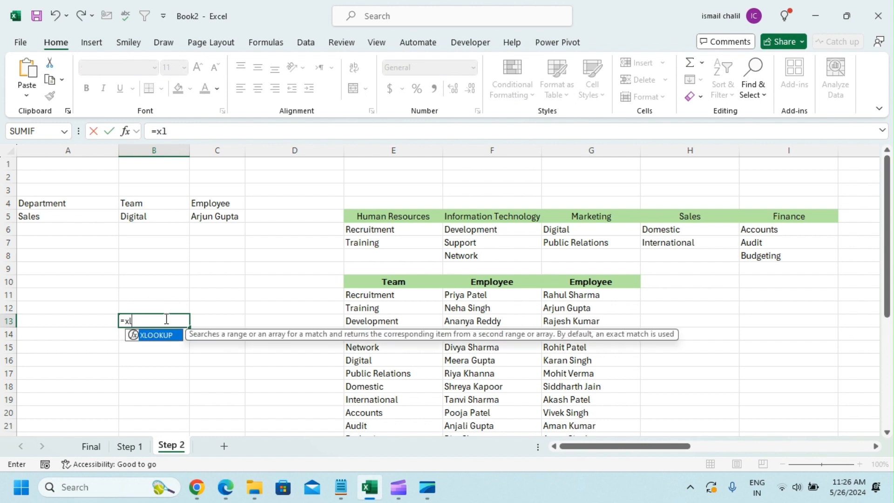
type("o")
key("Tab")
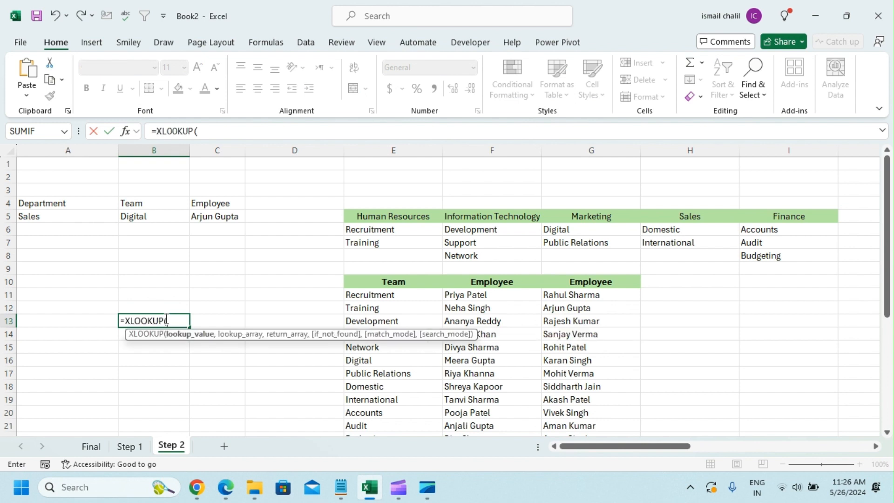
left_click(47, 217)
type(",")
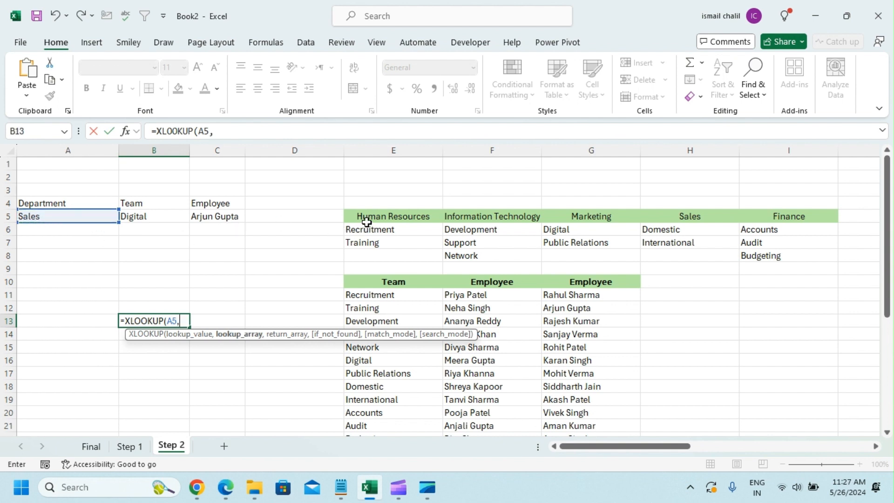
left_click_drag(372, 216, 782, 216)
type(",")
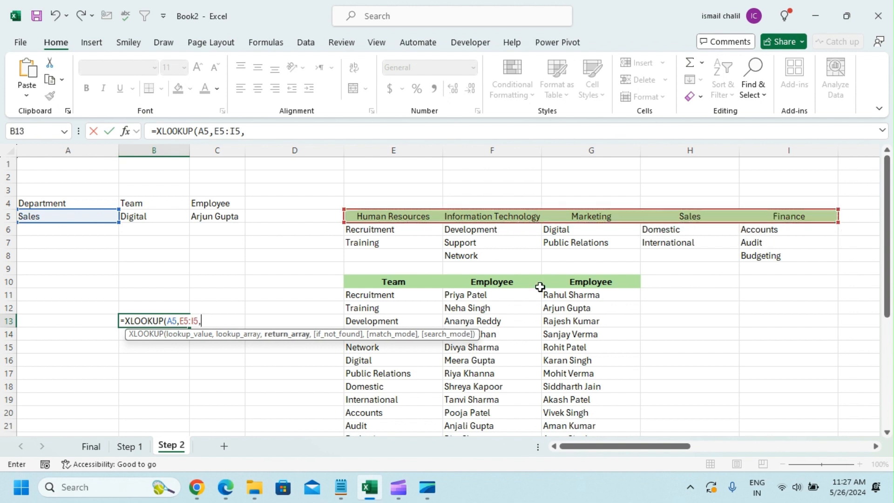
left_click(409, 228)
left_click_drag(409, 228, 777, 257)
key("Return")
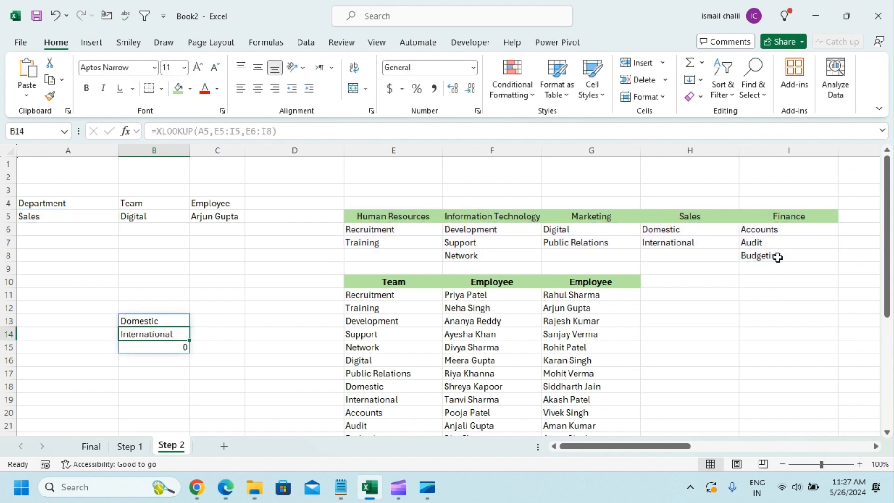
Step: Test the lookup by switching the department in A5 to Human Resources and to Information Technology
left_click(83, 217)
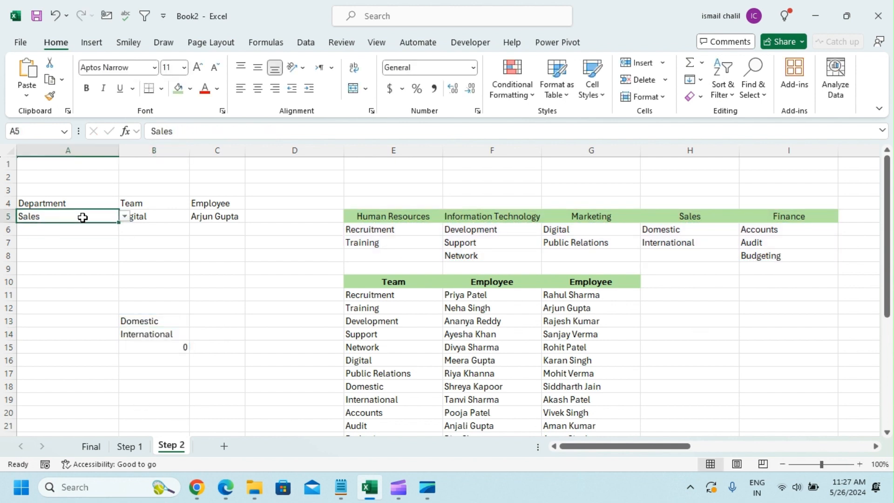
left_click(124, 216)
left_click(73, 229)
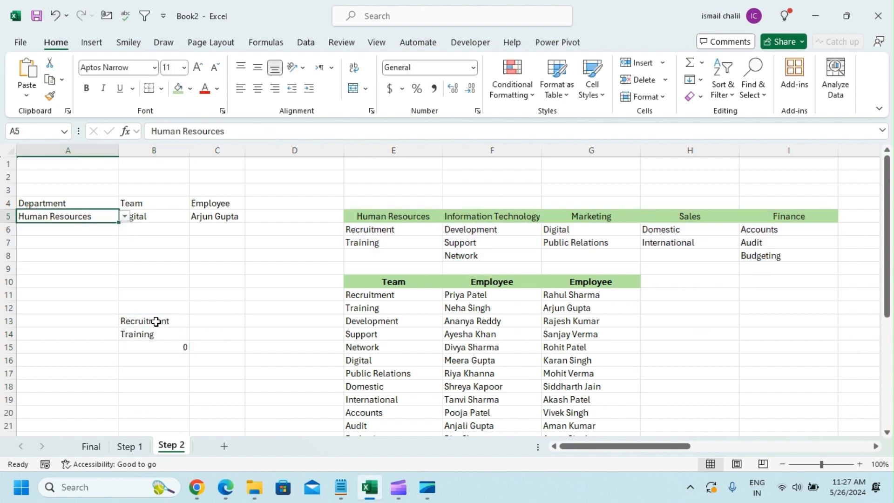
left_click(124, 216)
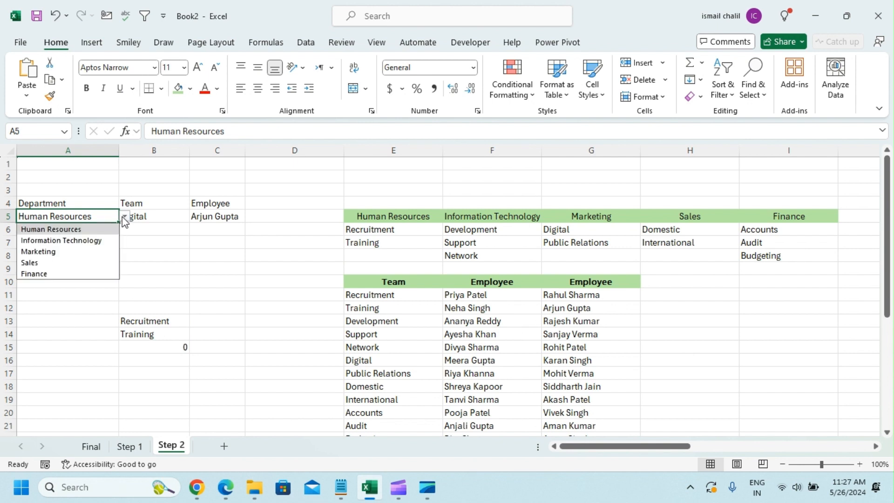
left_click(89, 241)
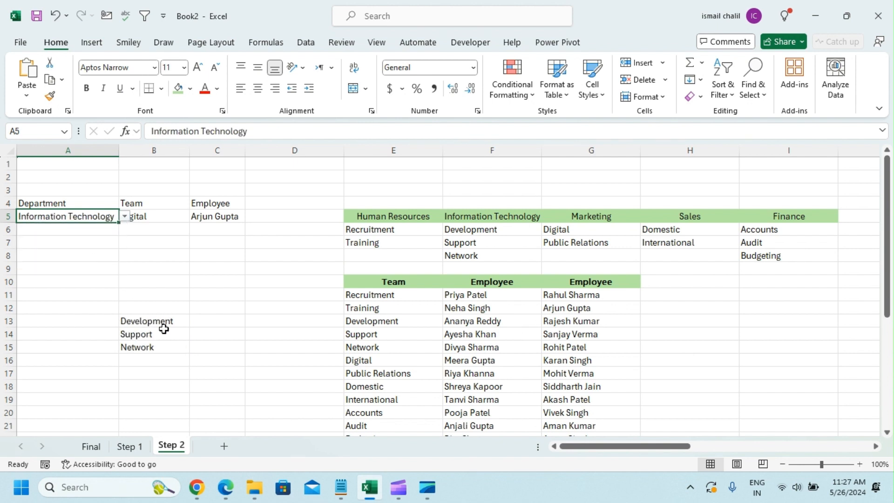
Step: Compare the teams returned from B13 down with the Information Technology column and the team chosen in B5
left_click(164, 361)
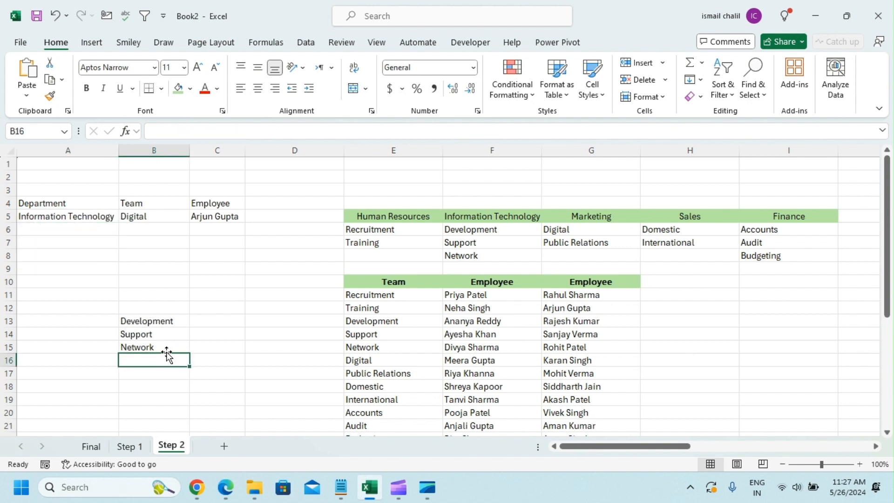
left_click_drag(485, 218, 484, 254)
left_click(216, 339)
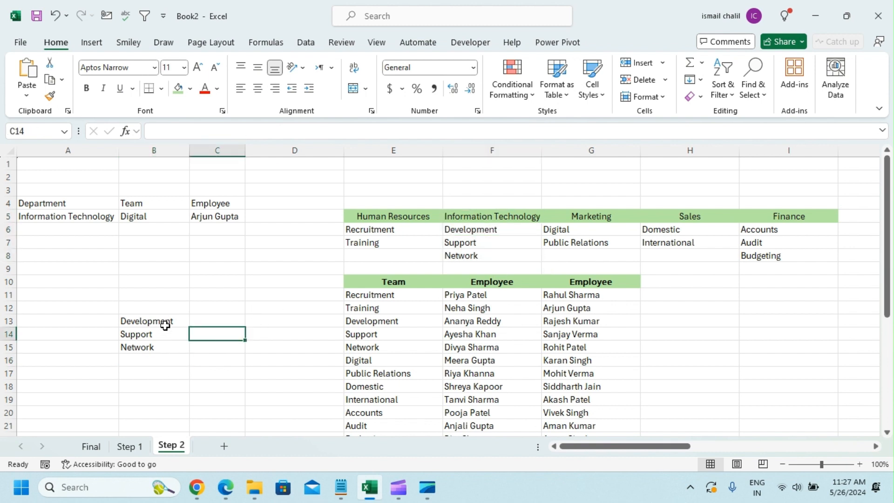
left_click_drag(164, 320, 163, 348)
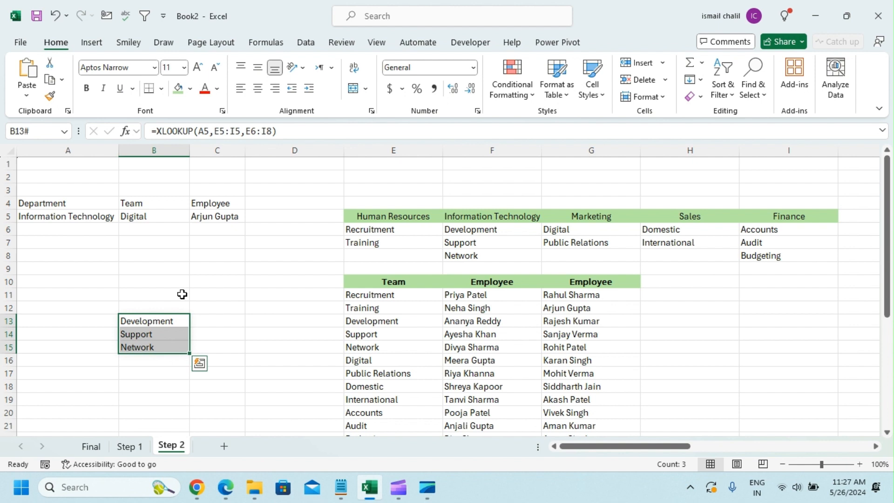
left_click(166, 217)
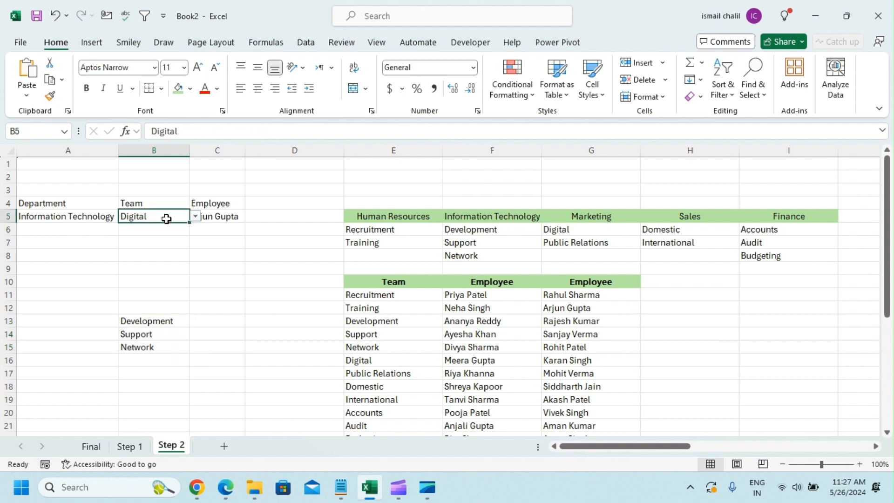
left_click_drag(150, 321, 145, 346)
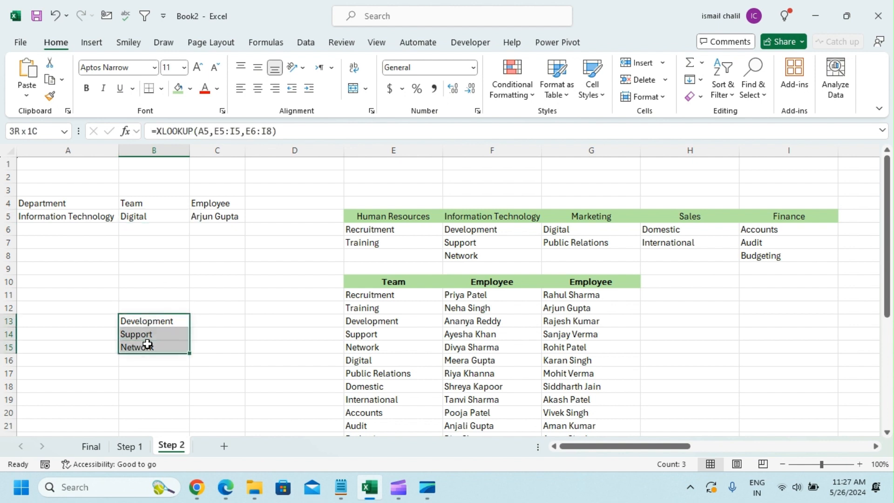
left_click(155, 212)
left_click(154, 296)
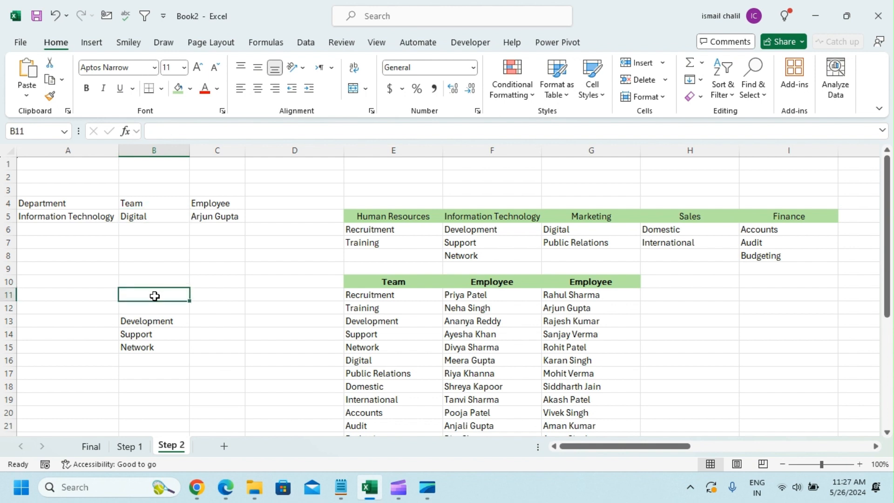
Step: Wrap the lookup in B13 in a COUNTIFS with the team cell as criterion: =COUNTIFS(XLOOKUP(A5,E5:I5,E6:I8),B5)
left_click(151, 323)
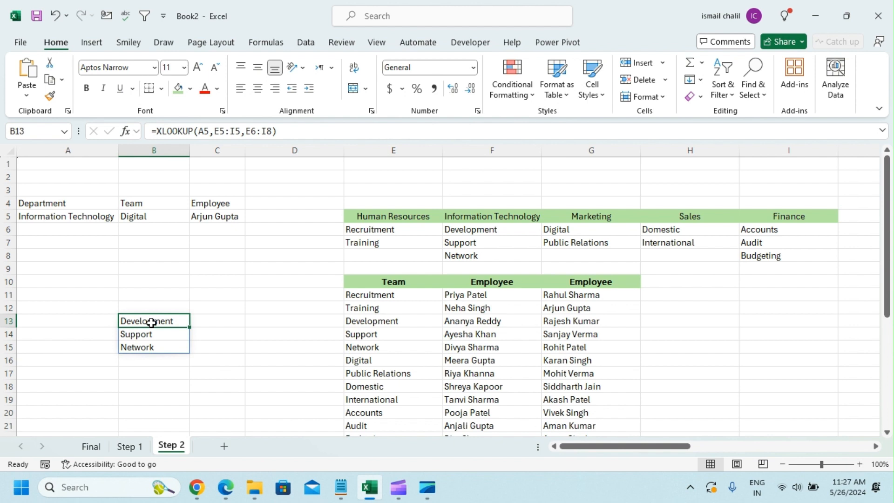
left_click(158, 132)
type("counti")
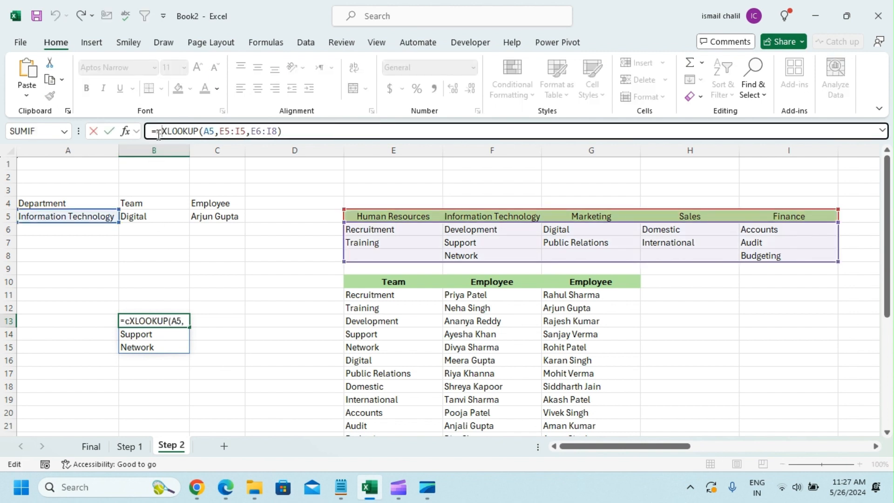
key("Down")
key("Tab")
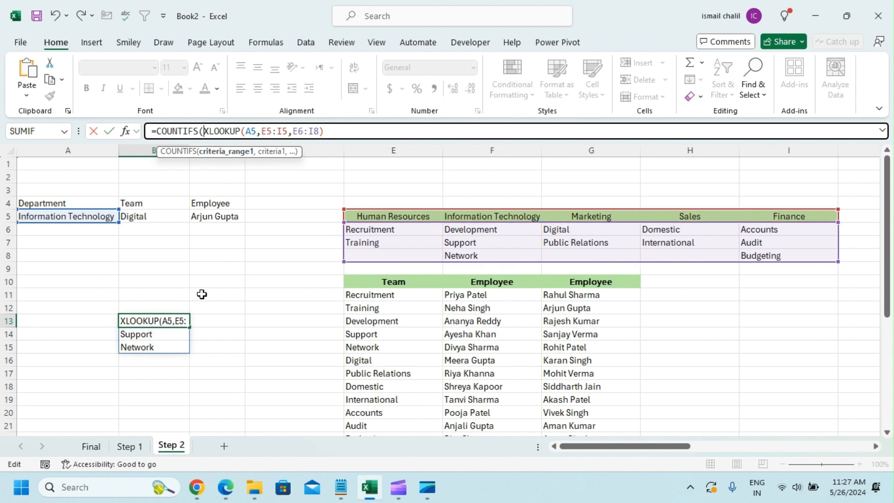
left_click(361, 134)
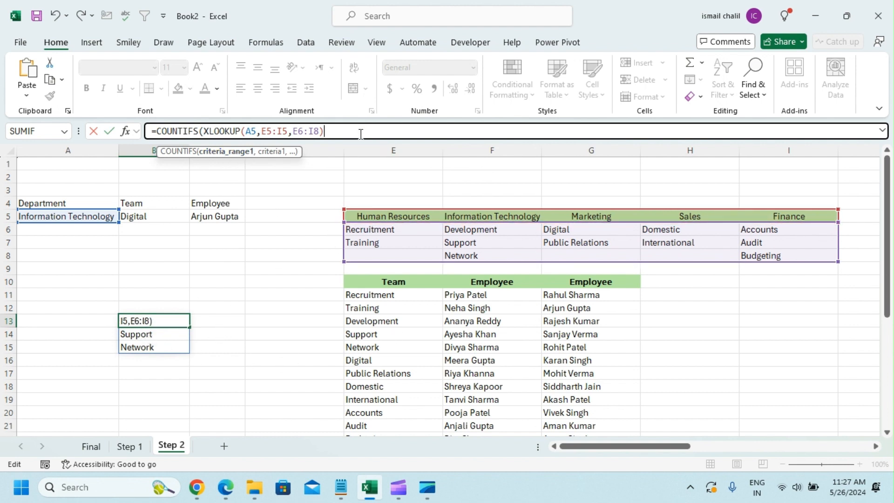
type(",")
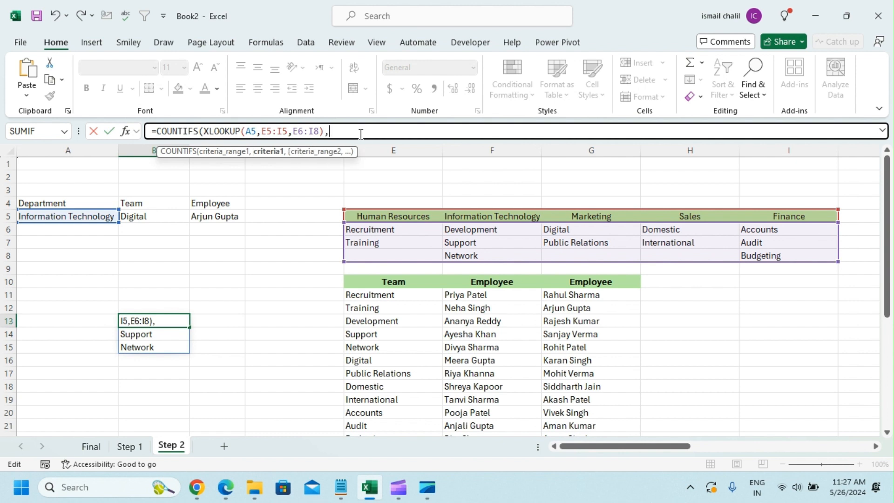
left_click(163, 217)
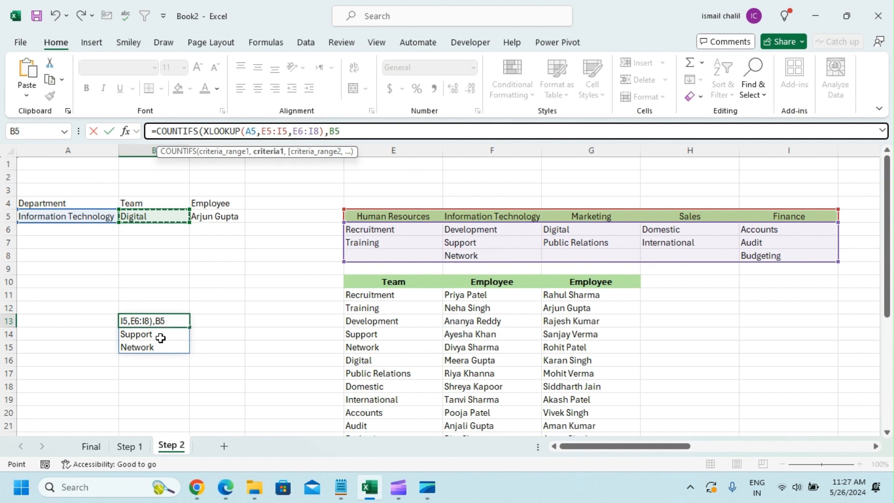
type(")")
key("Return")
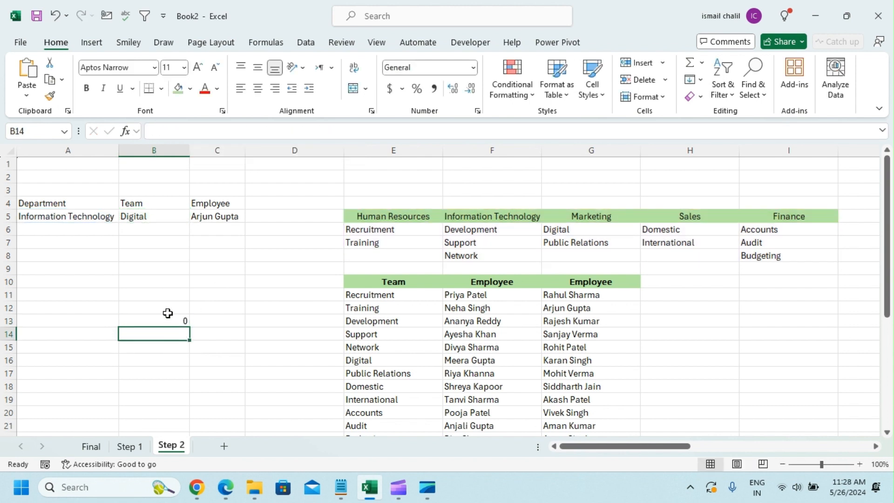
Step: Choose Support as the team in B5 to test the count in B13
left_click(165, 321)
left_click(177, 222)
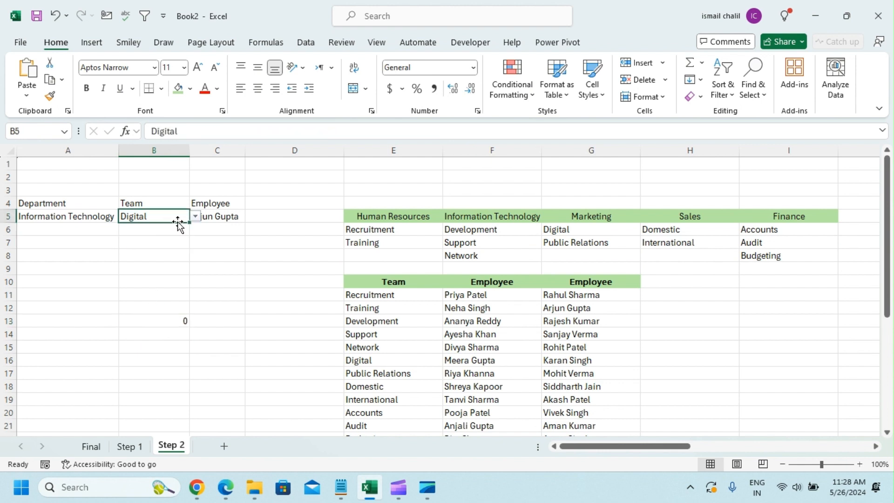
left_click(195, 217)
left_click(153, 241)
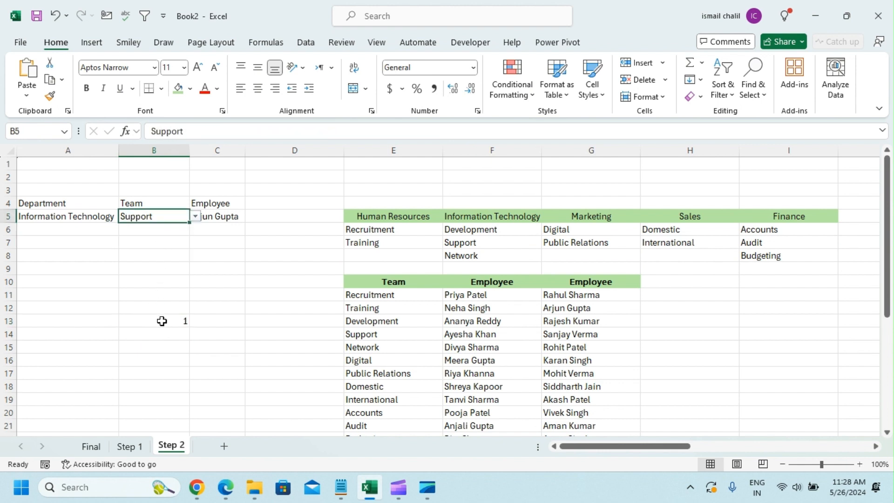
Step: Copy the COUNTIFS formula text from B13 without its equals sign and leave the cell unchanged
left_click(161, 321)
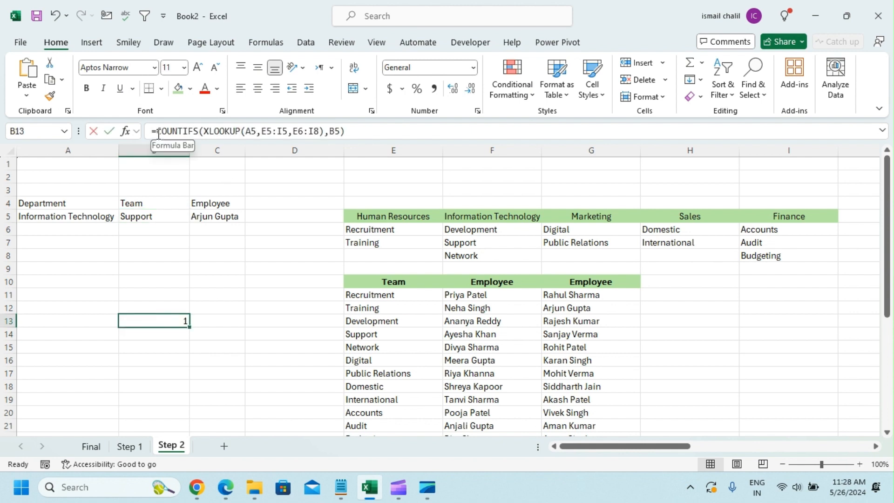
left_click_drag(157, 131, 374, 130)
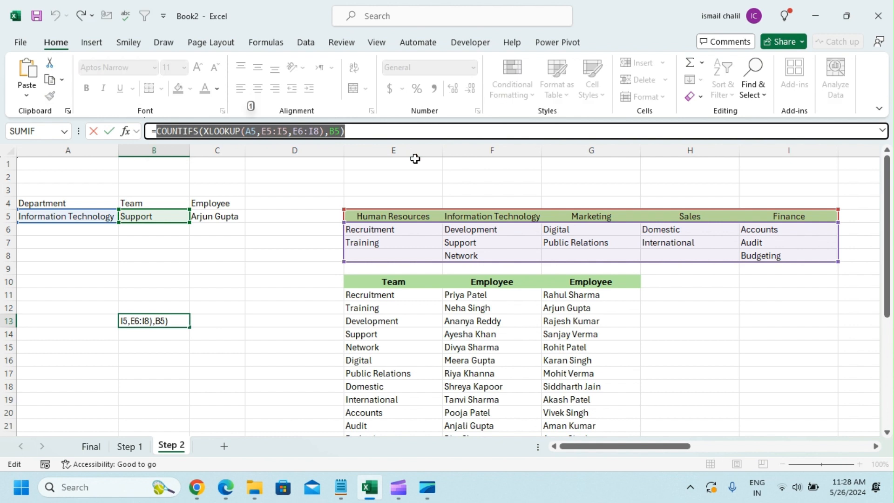
key("Escape")
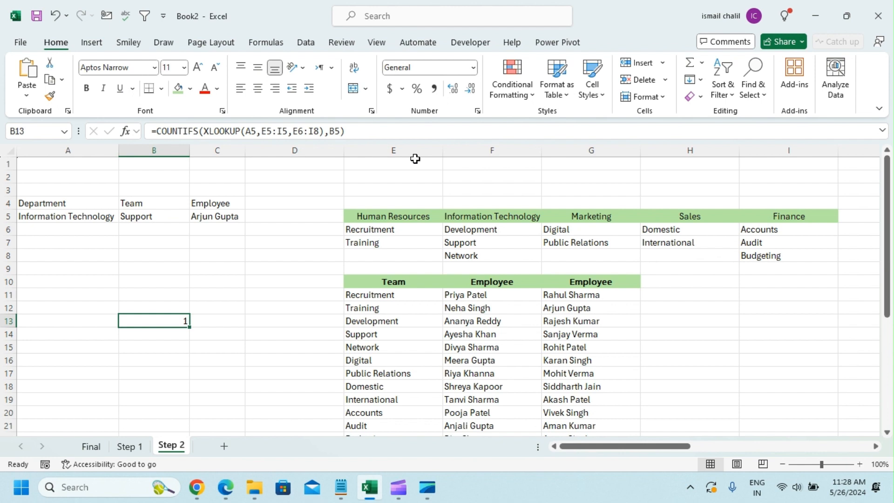
Step: Start a new conditional formatting rule for team cell B5 that uses a formula to determine which cells to format
left_click(155, 217)
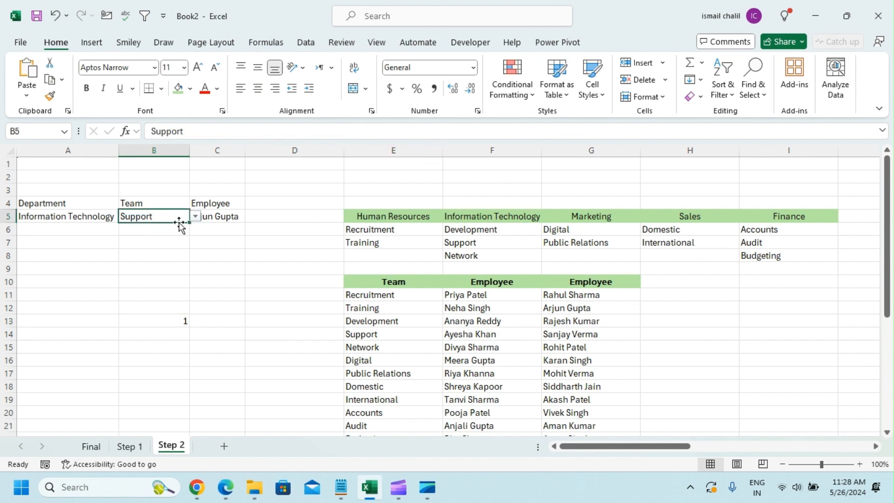
left_click(523, 96)
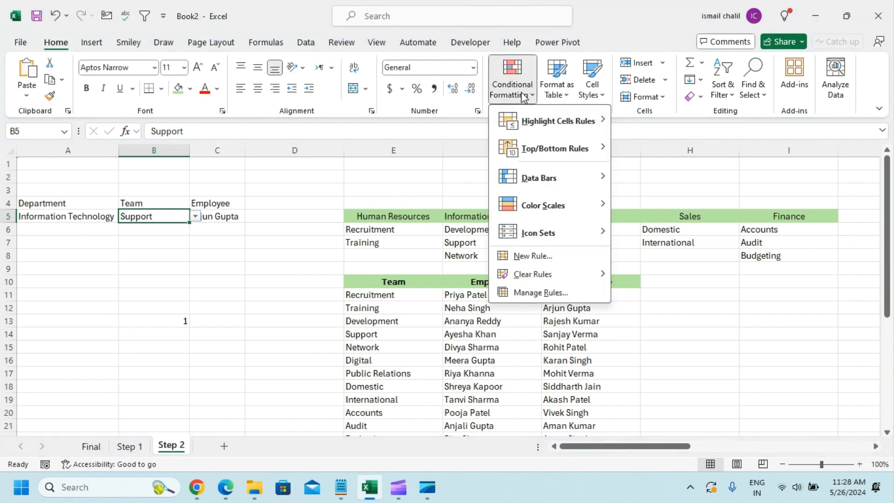
left_click(551, 257)
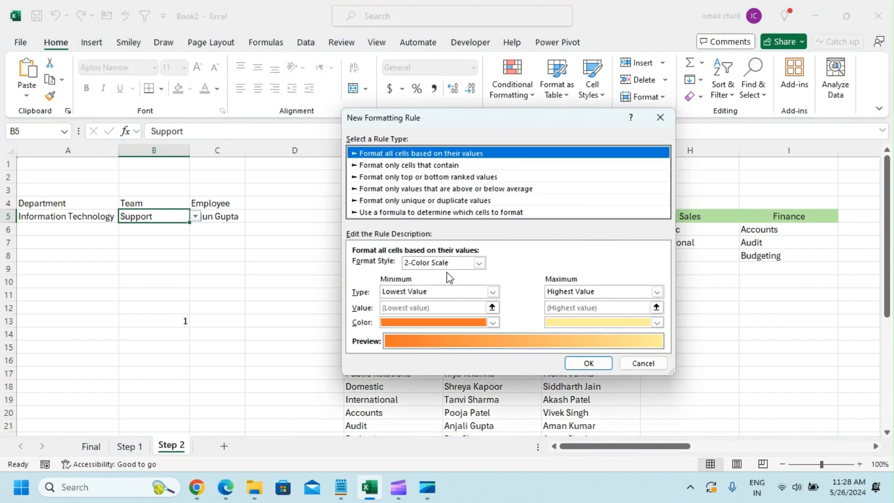
left_click(416, 213)
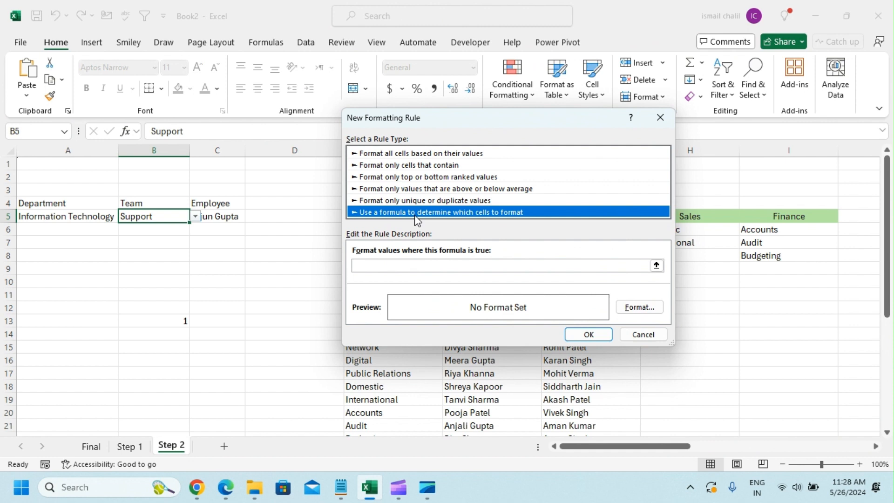
left_click(391, 265)
type("COUNTIFS(XLOOKUP(A5,E5:I5,E6:I8),B5)")
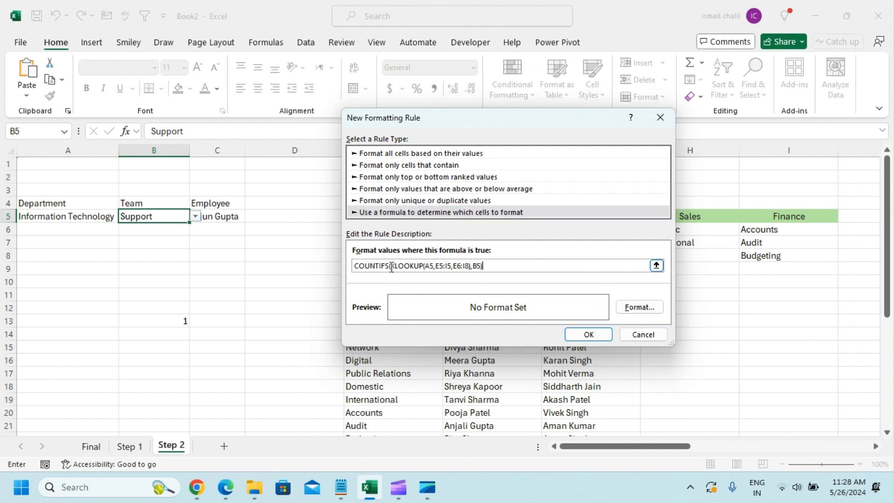
key("Left")
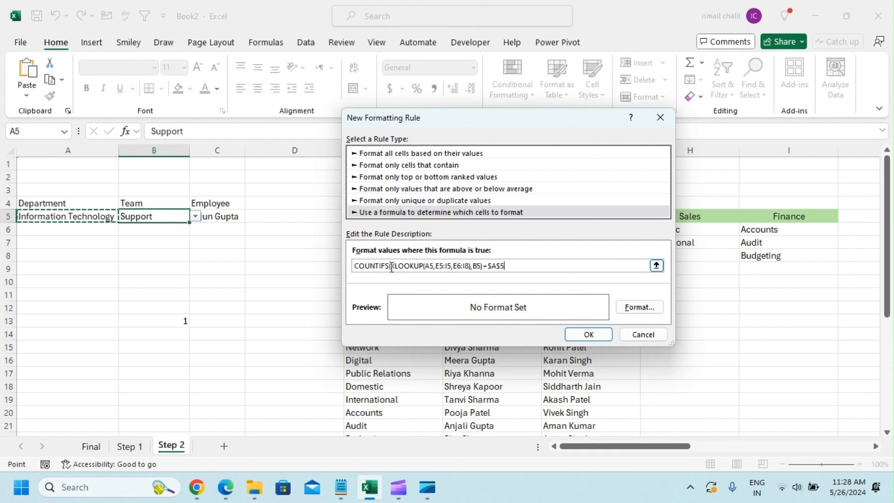
key("BackSpace")
key("BackSpace")
key("BackSpace")
key("BackSpace")
key("BackSpace")
key("BackSpace")
key("BackSpace")
key("BackSpace")
key("BackSpace")
key("BackSpace")
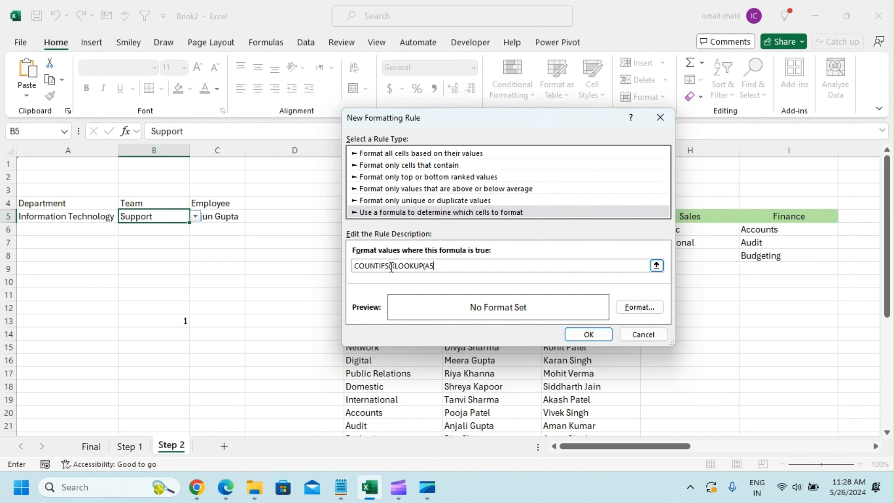
key("BackSpace")
key("BackSpace")
key("BackSpace")
key("BackSpace")
key("BackSpace")
key("BackSpace")
key("BackSpace")
key("BackSpace")
key("BackSpace")
key("BackSpace")
key("BackSpace")
key("BackSpace")
key("BackSpace")
key("BackSpace")
key("BackSpace")
key("BackSpace")
key("BackSpace")
key("BackSpace")
key("BackSpace")
Step: Enter =COUNTIFS(XLOOKUP(A5,E5:I5,E6:I8),B5) as the rule formula and give the rule a red fill with strikethrough text
type("=")
type("COUNTIFS(XLOOKUP(A5,E5:I5,E6:I8),B5)")
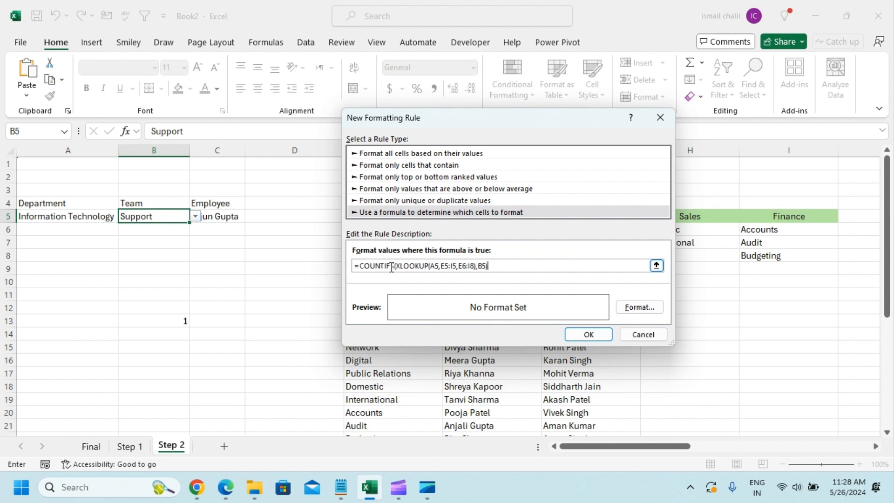
left_click(639, 308)
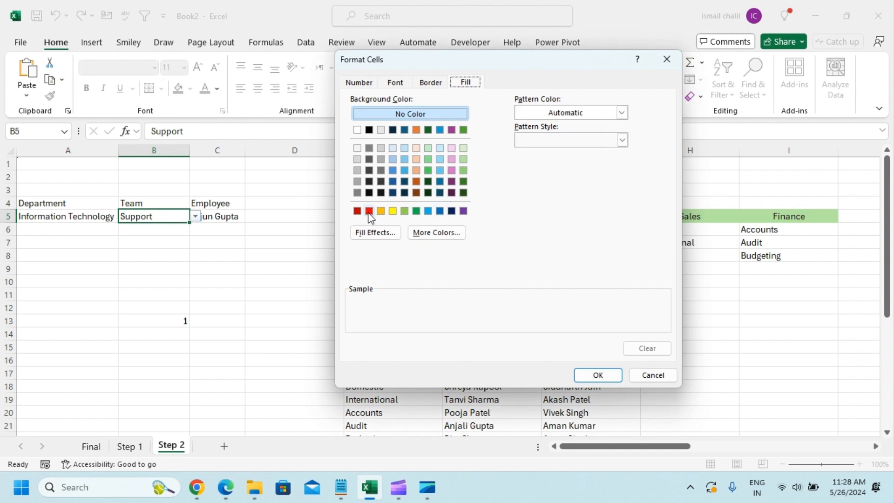
left_click(368, 211)
left_click(395, 83)
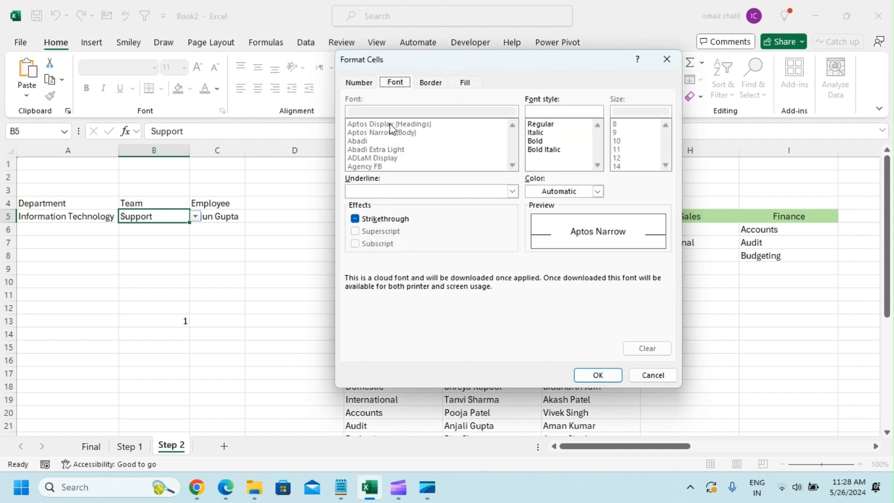
left_click(355, 218)
left_click(599, 375)
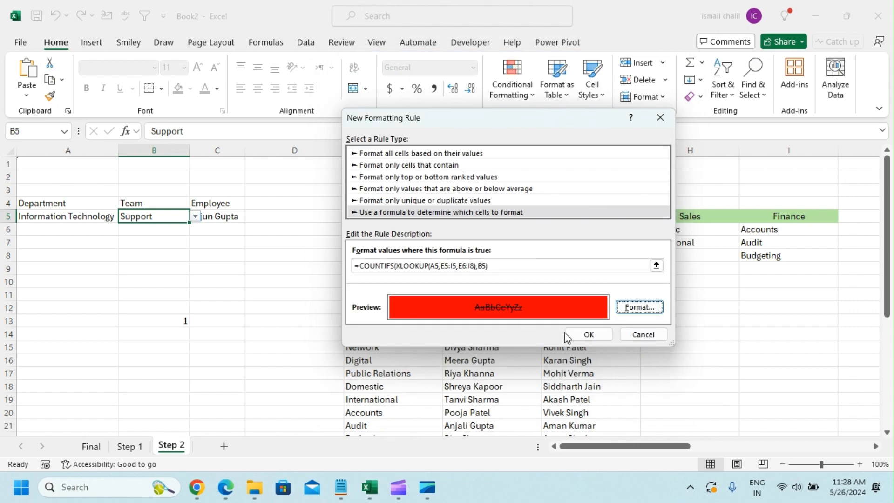
left_click(582, 334)
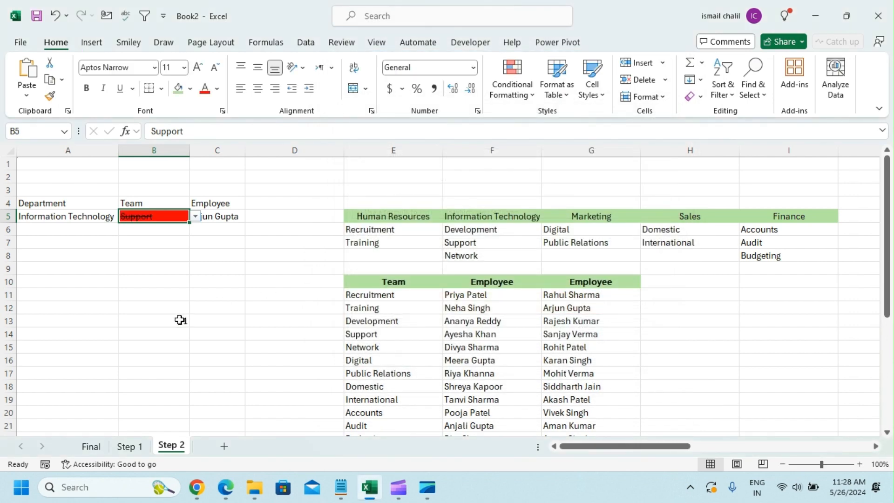
Step: Test the rule in B5 by choosing Development and then Support as the team, and compare with the count in B13
left_click(179, 320)
left_click(117, 216)
left_click(195, 216)
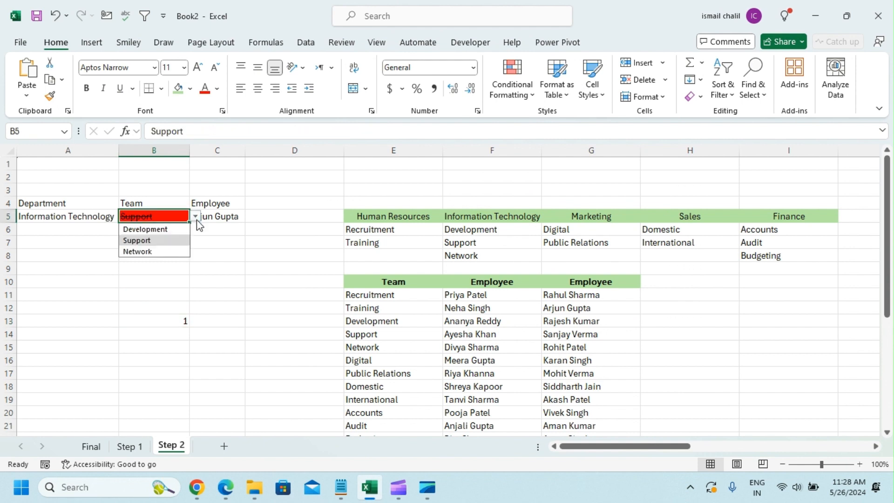
left_click(167, 233)
left_click(195, 217)
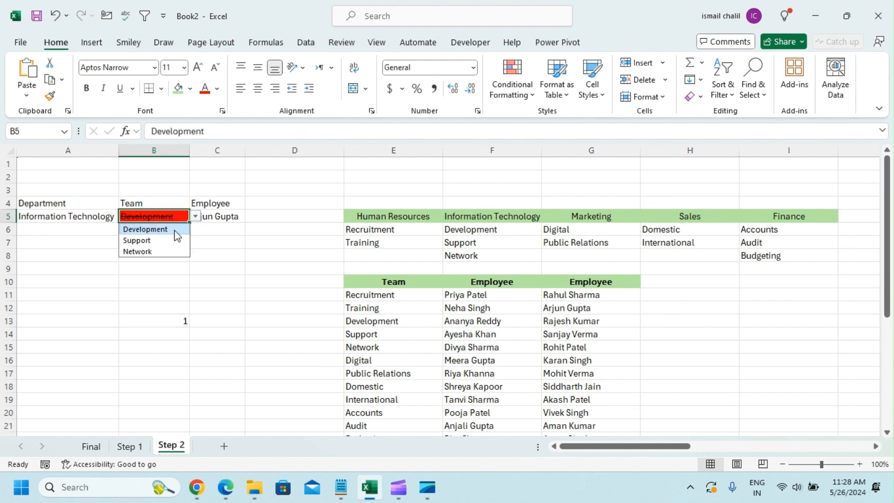
left_click(166, 242)
left_click(160, 320)
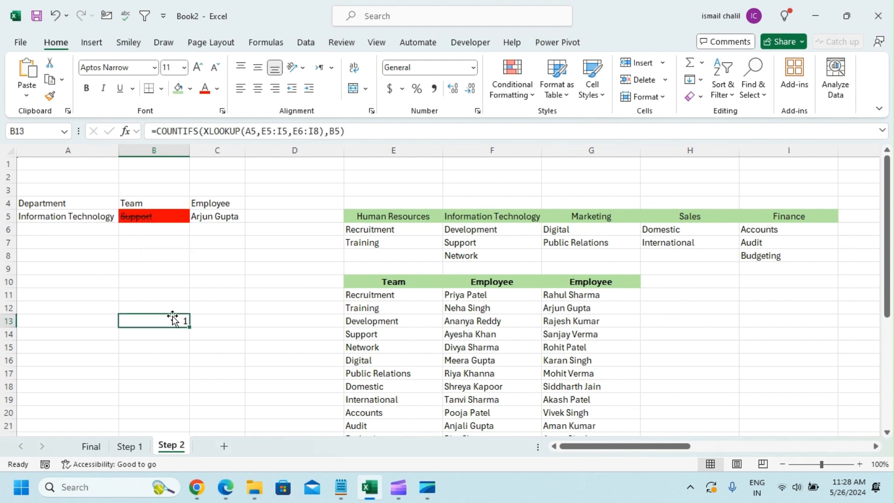
left_click(511, 88)
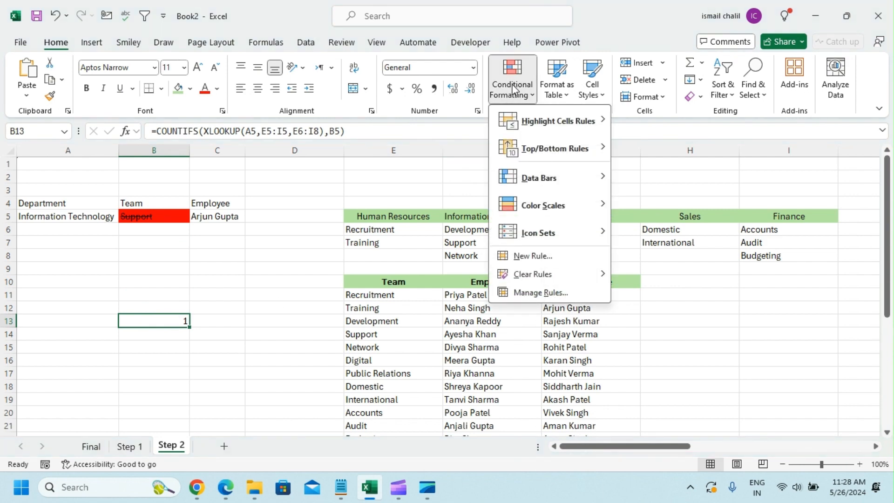
left_click(532, 256)
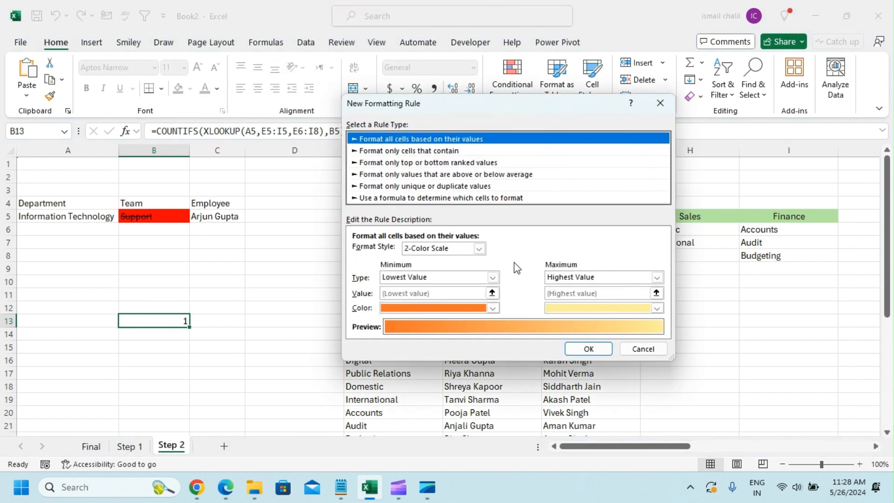
left_click(402, 198)
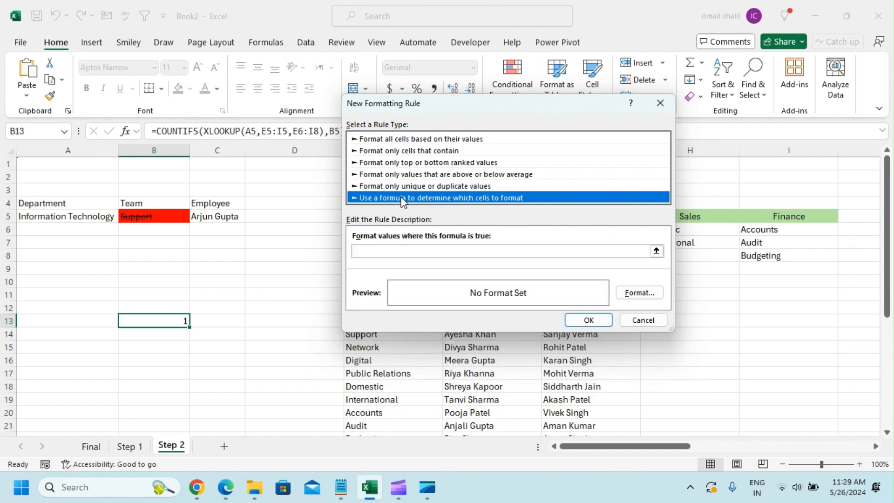
left_click(629, 319)
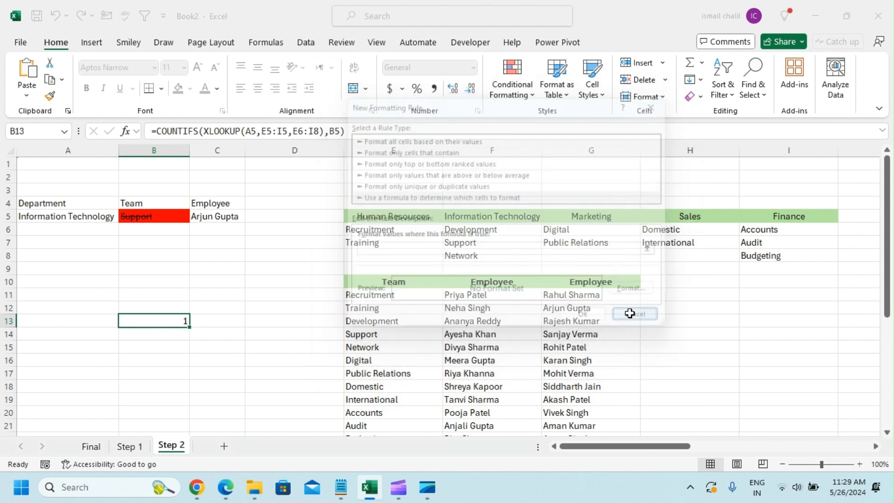
left_click(520, 91)
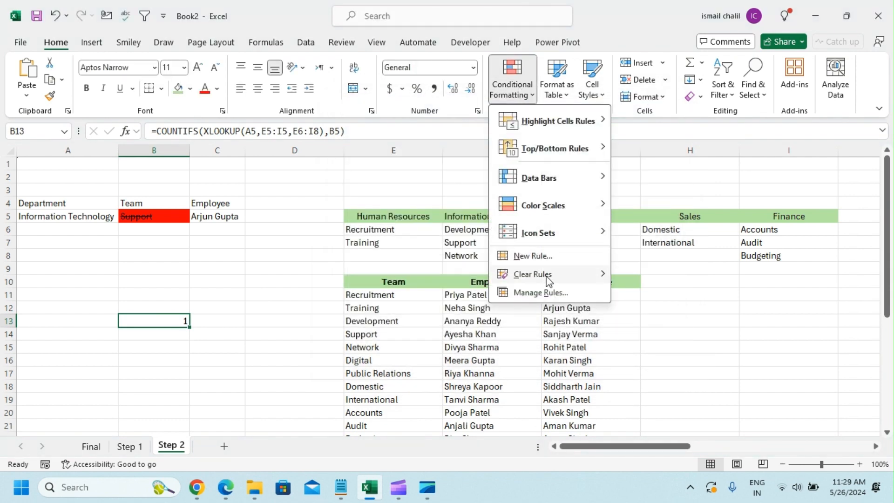
left_click(547, 293)
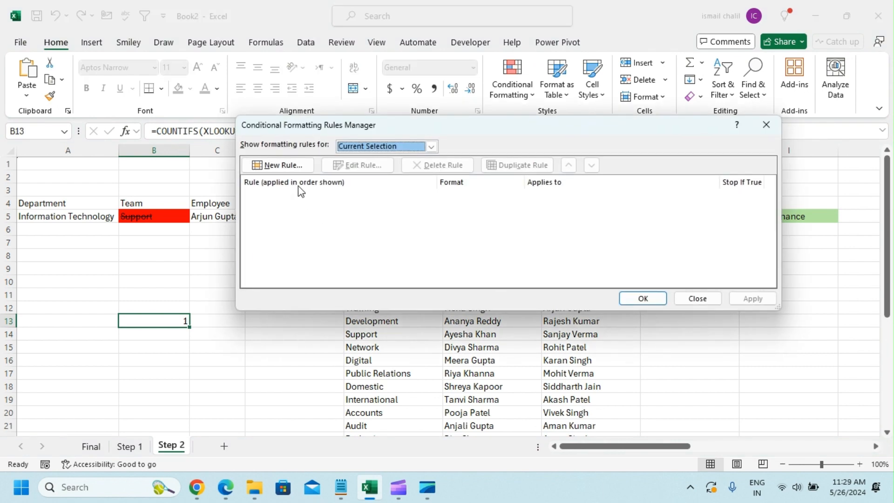
left_click(684, 298)
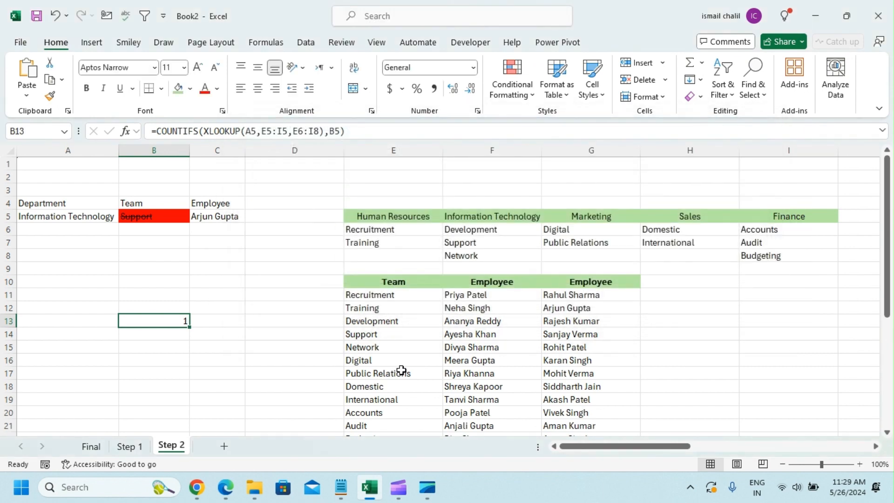
Step: Edit the conditional formatting rule of B5 so its formula is =COUNTIFS(XLOOKUP(A5,E5:I5,E6:I8),B5)=0, and apply it
left_click(159, 219)
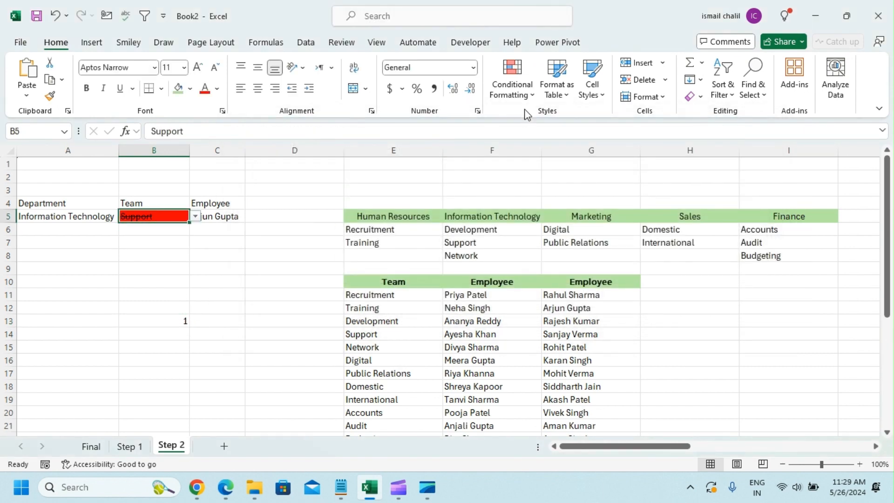
left_click(512, 86)
left_click(537, 291)
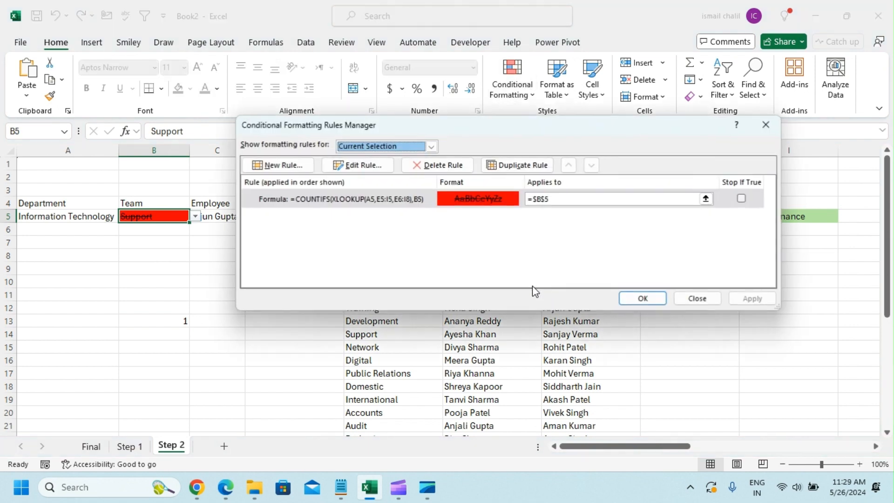
double_click(389, 205)
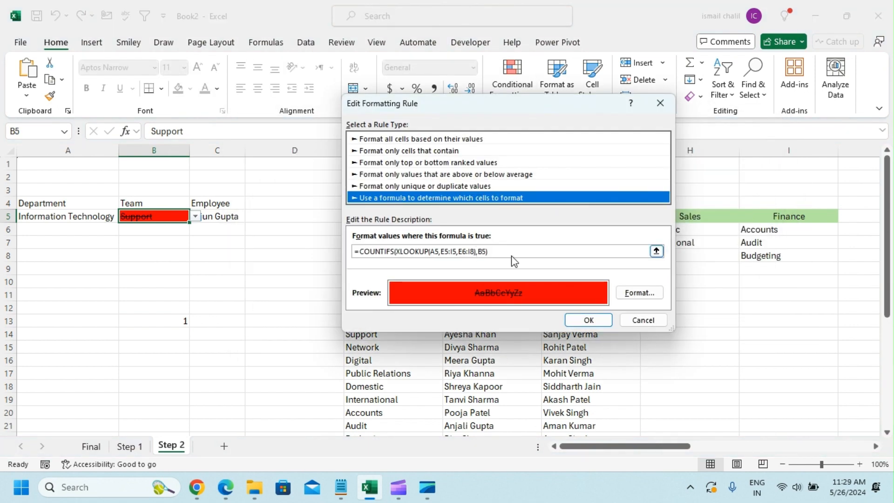
left_click(516, 252)
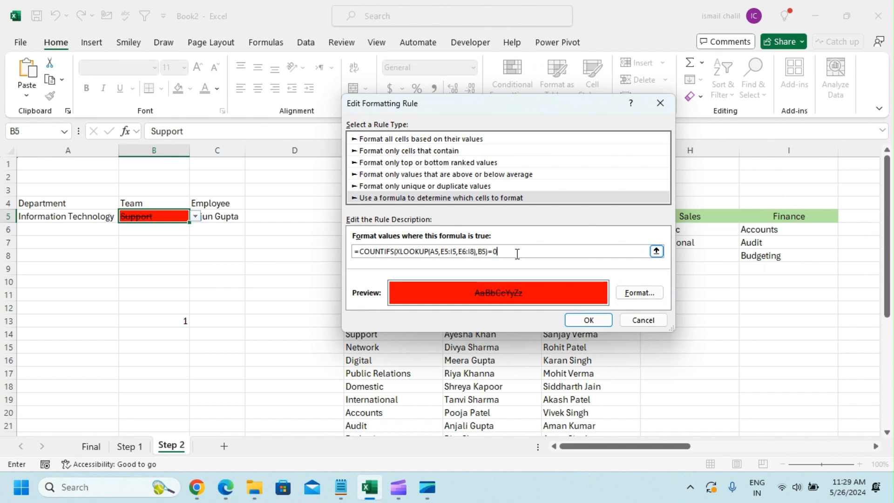
left_click(589, 320)
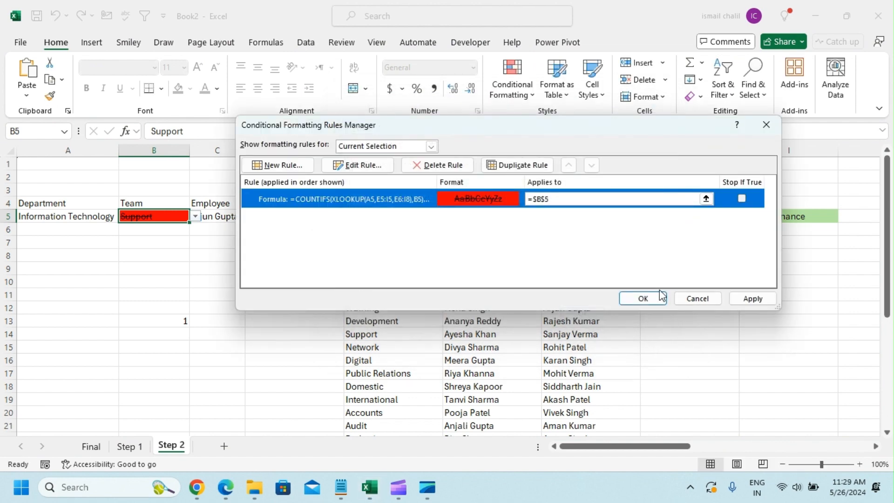
left_click(741, 300)
left_click(634, 301)
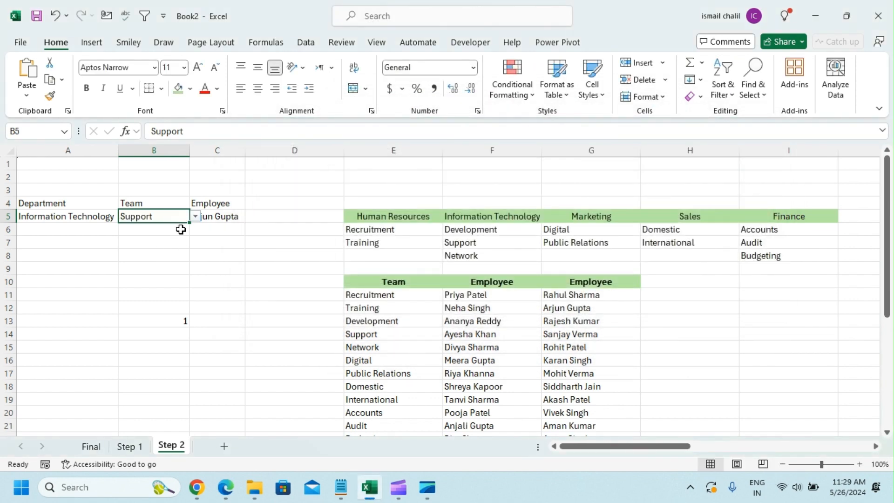
Step: Test the flag on the Support team by switching the department in A5 to Marketing and back to Information Technology
left_click(95, 219)
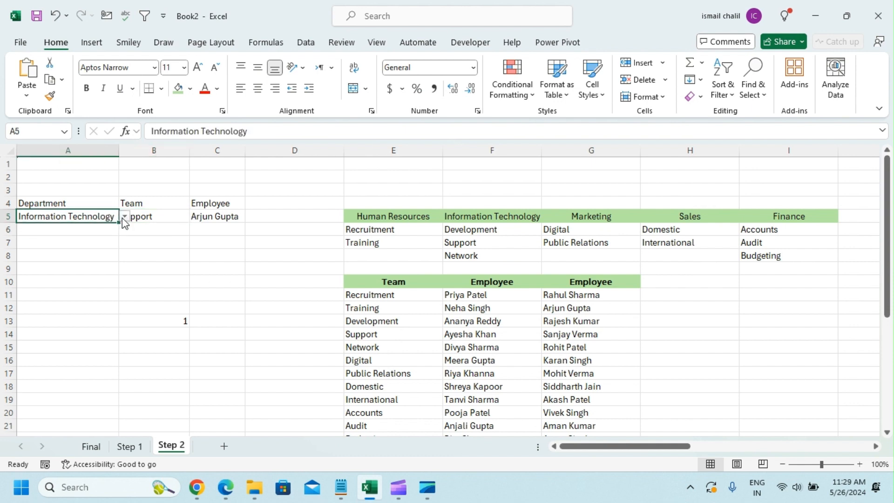
left_click(125, 217)
left_click(82, 252)
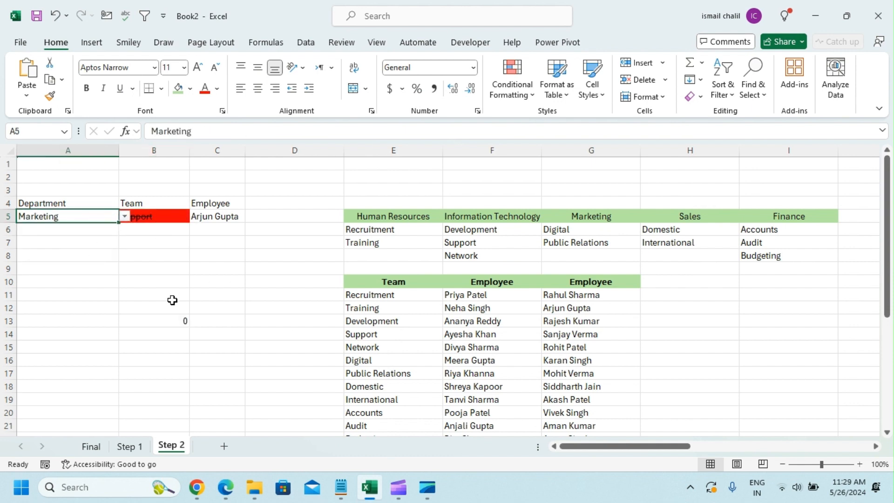
left_click(85, 282)
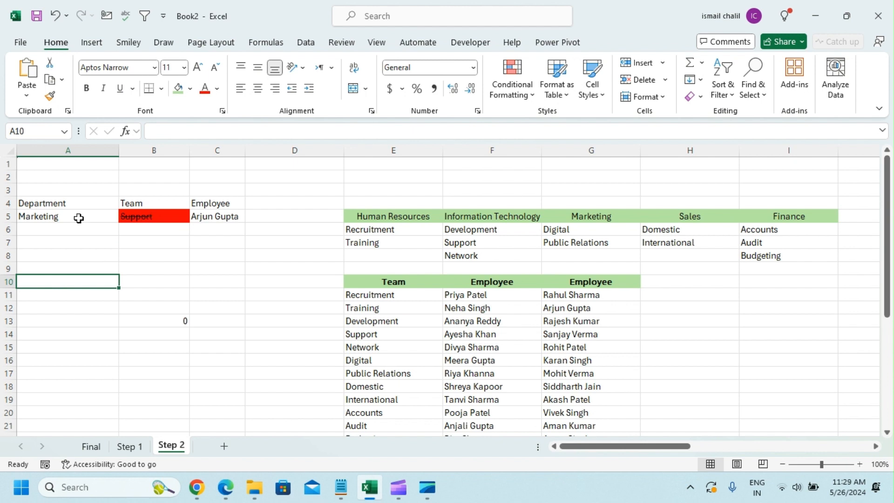
left_click(54, 216)
left_click(124, 216)
left_click(82, 240)
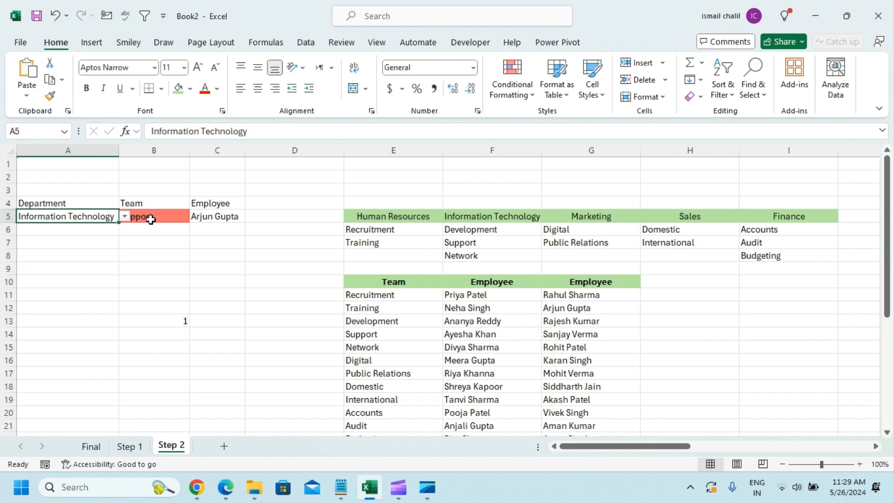
left_click(148, 216)
Step: Choose Marketing as the department in A5
left_click(110, 219)
left_click(125, 216)
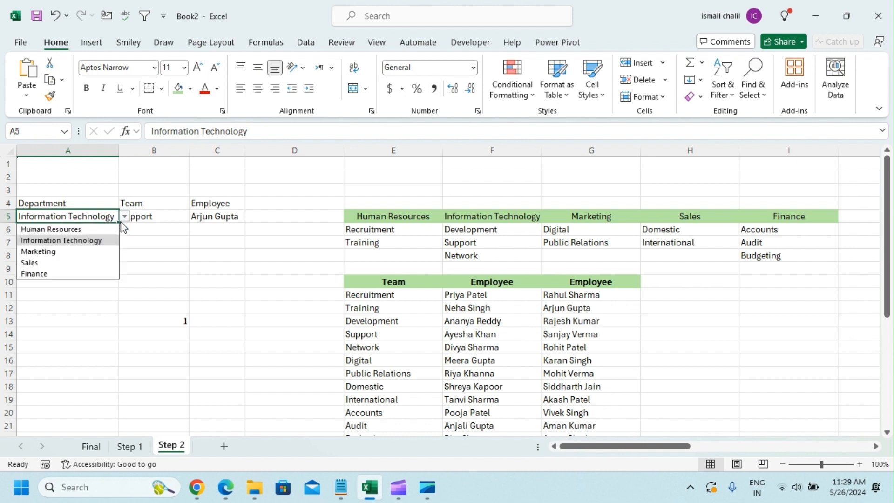
left_click(86, 252)
Step: Choose Public Relations and then Digital as the team in B5, and check the count in B13
left_click(187, 219)
left_click(195, 217)
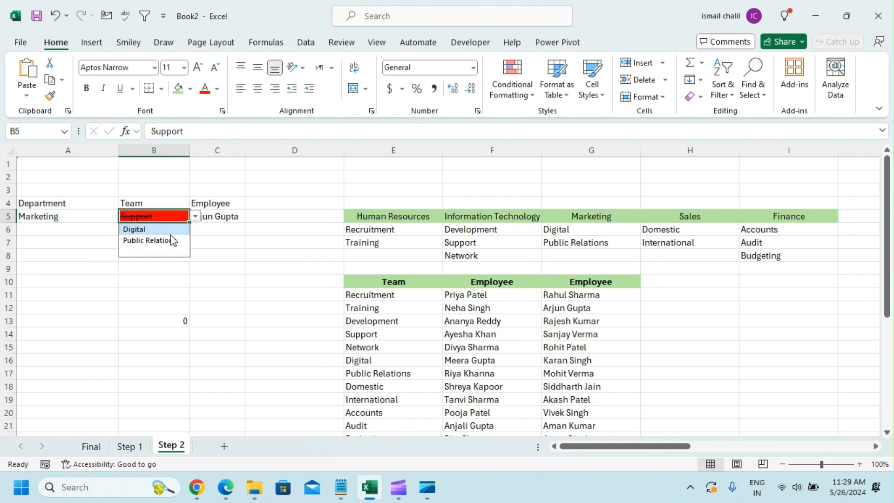
left_click(173, 242)
left_click(195, 217)
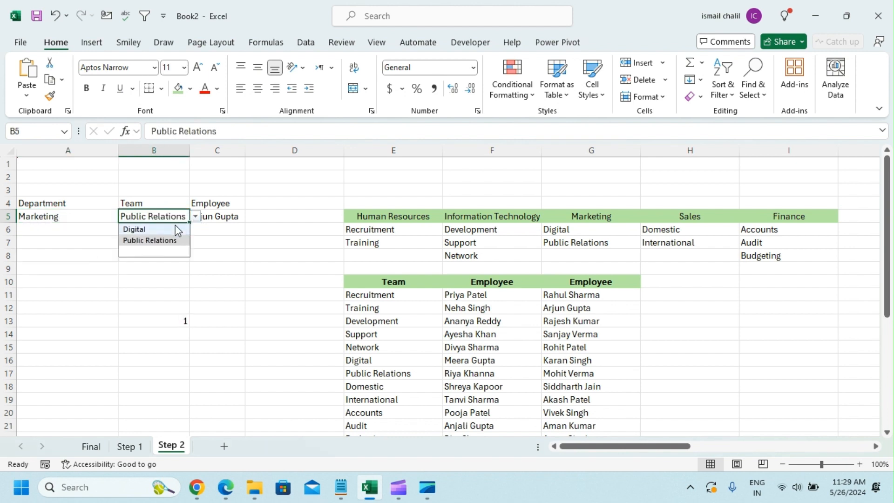
left_click(176, 228)
left_click(170, 322)
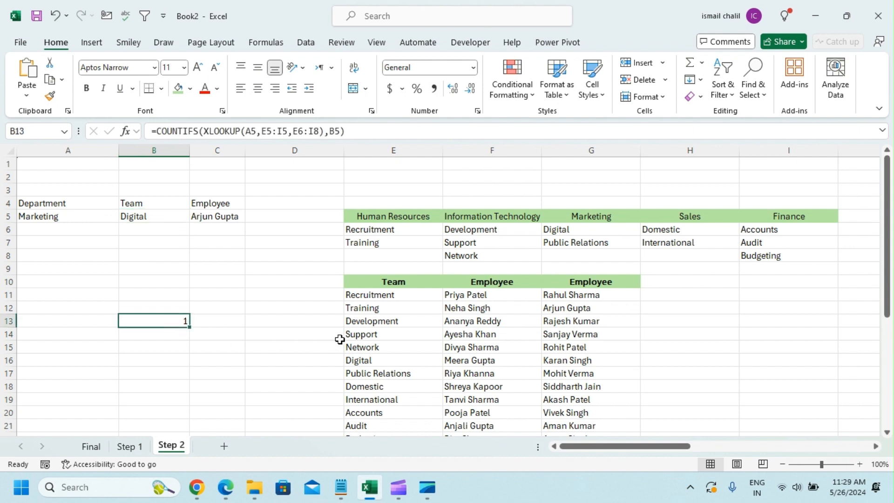